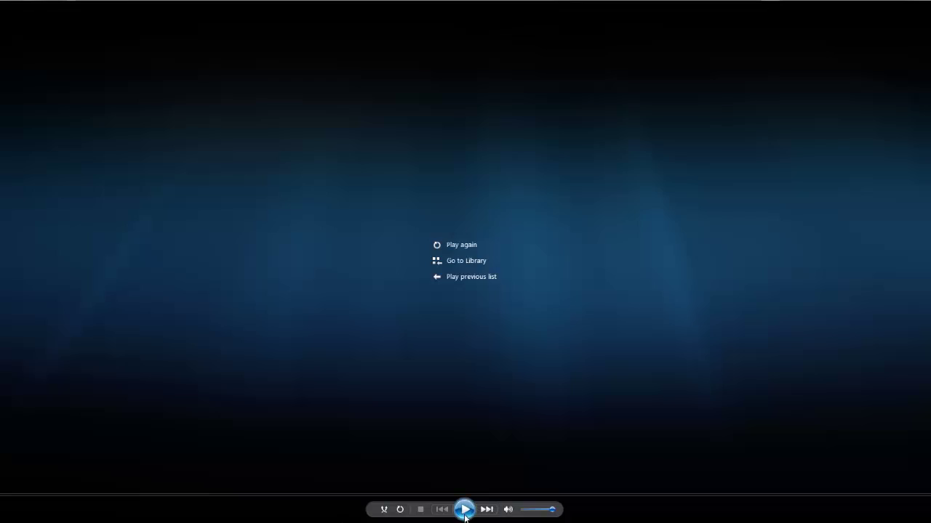
- Review the finished slow motion rain video in the media player, replaying the tennis serve around 00:03
{"action": "left_click", "coordinate": [464, 510]}
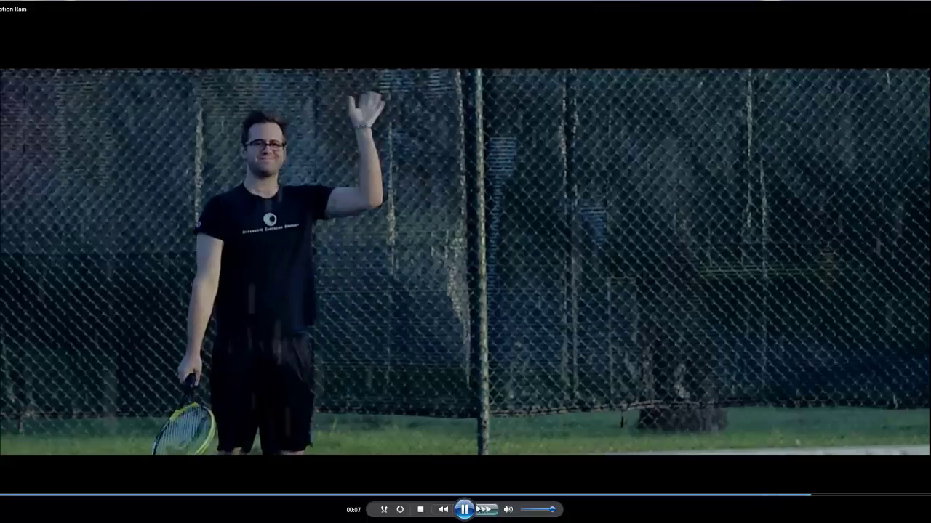
{"action": "left_click", "coordinate": [325, 495]}
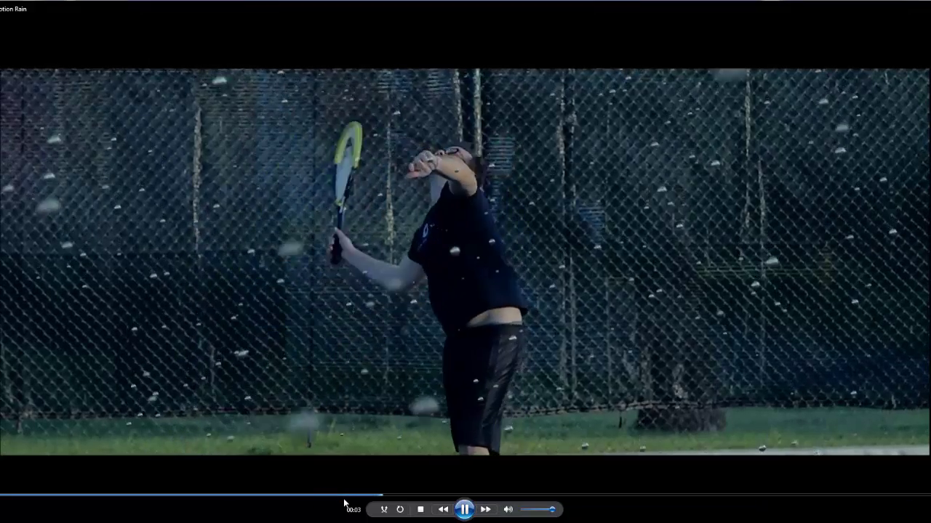
{"action": "left_click", "coordinate": [333, 496]}
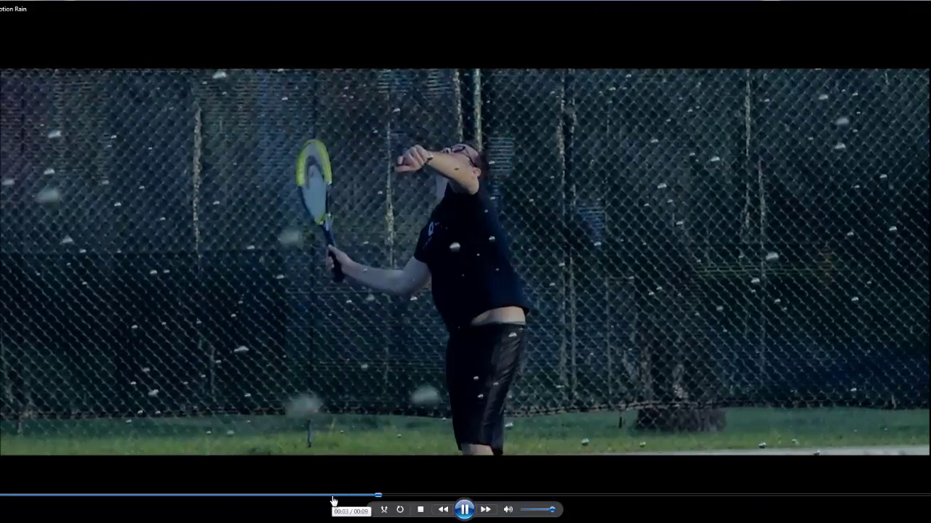
{"action": "left_click", "coordinate": [333, 496]}
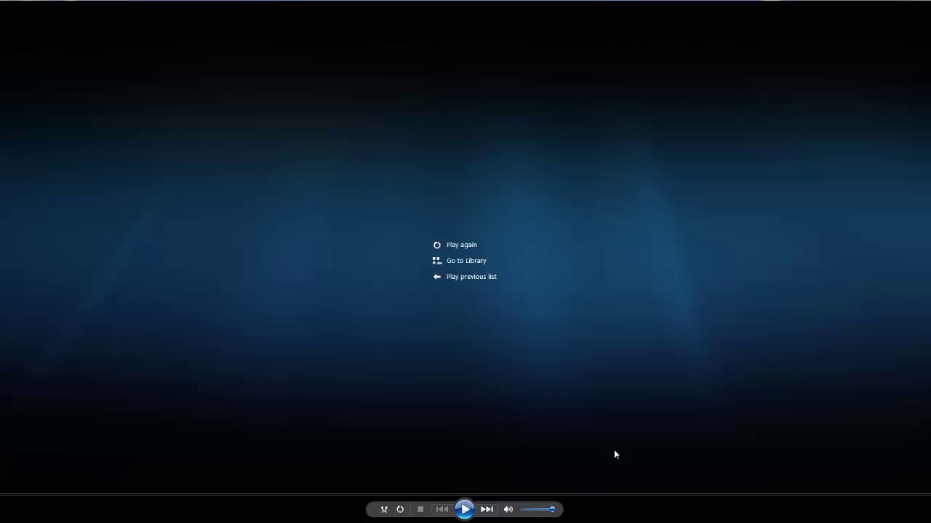
{"action": "left_click", "coordinate": [389, 495]}
{"action": "left_click", "coordinate": [465, 510]}
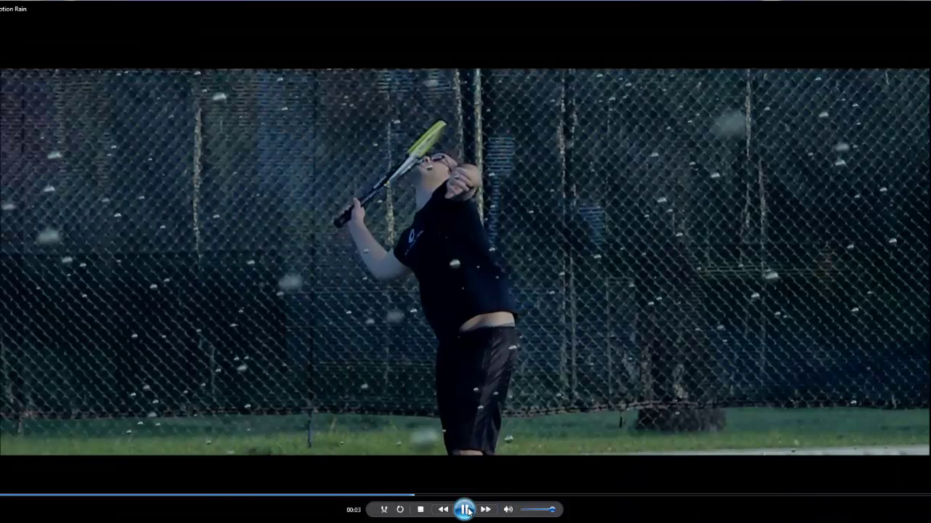
{"action": "left_click", "coordinate": [465, 510]}
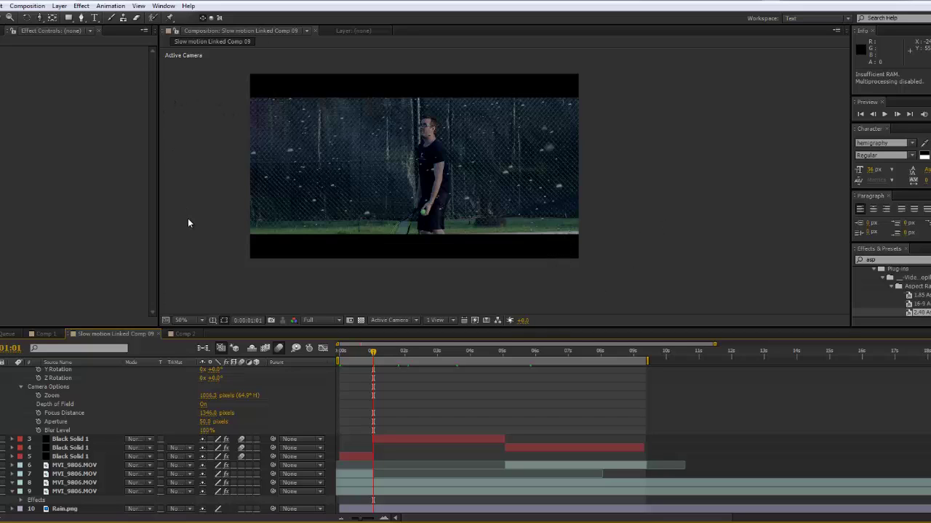
- In After Effects, create a new composition from the HDV/HDTV 720 25 preset with the frame rate set to 23.976
{"action": "left_click", "coordinate": [37, 6]}
{"action": "left_click", "coordinate": [44, 19]}
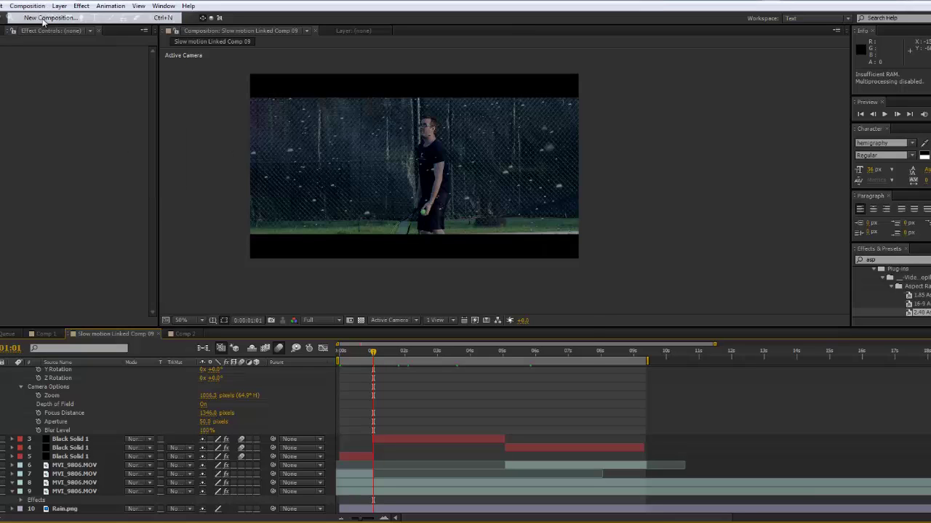
{"action": "key", "text": "Tab"}
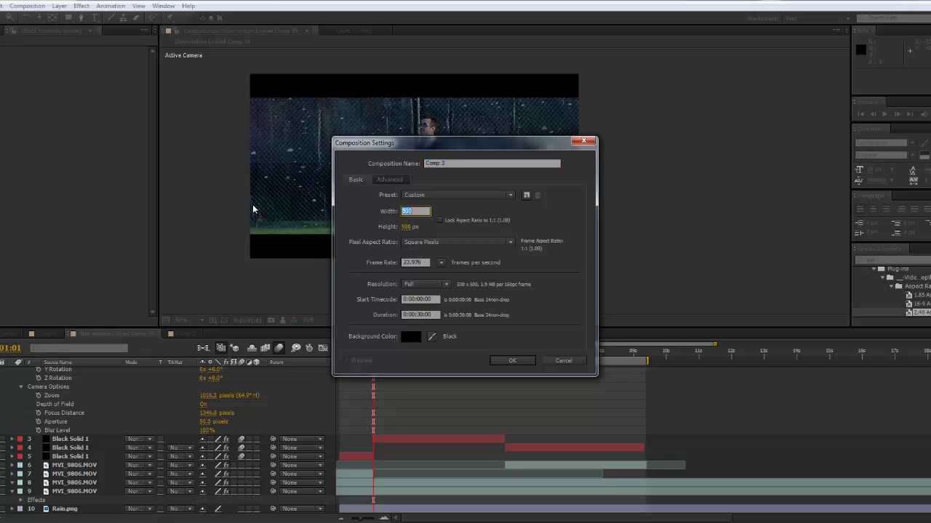
{"action": "left_click", "coordinate": [501, 196]}
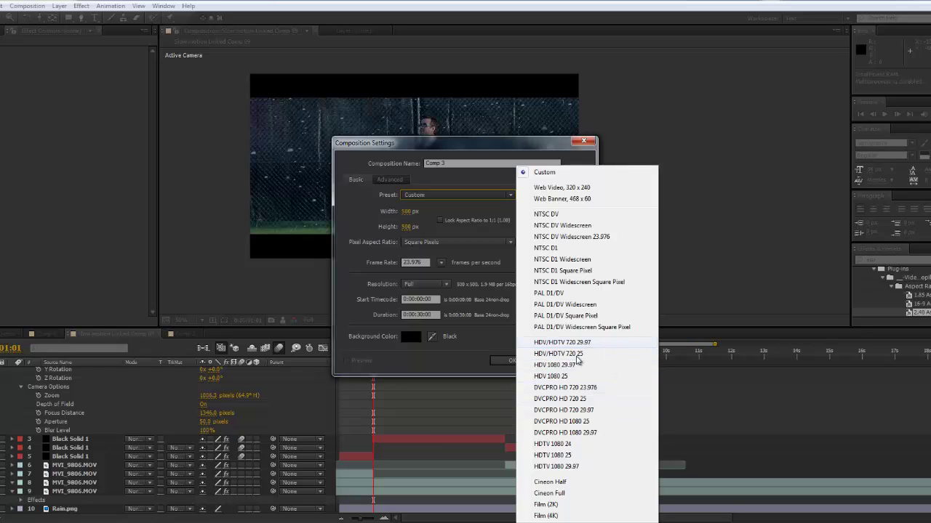
{"action": "left_click", "coordinate": [578, 355]}
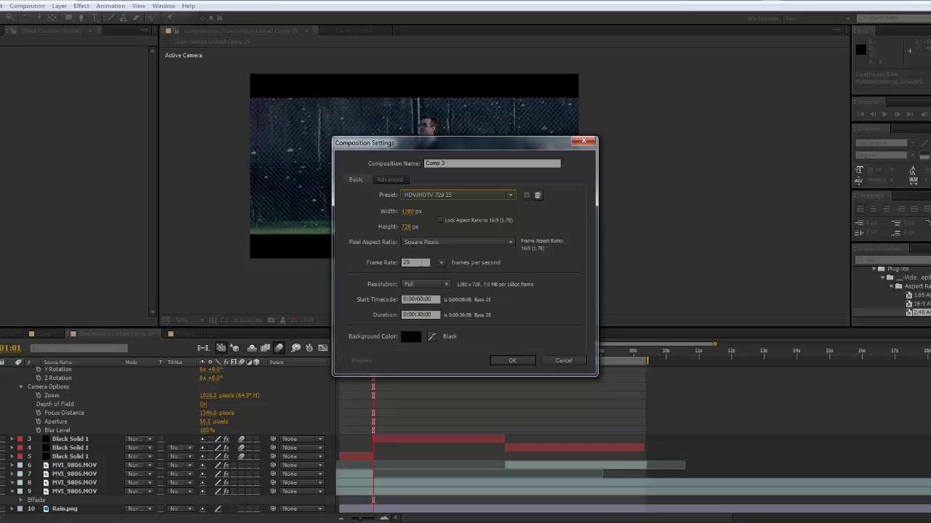
{"action": "left_click", "coordinate": [421, 262]}
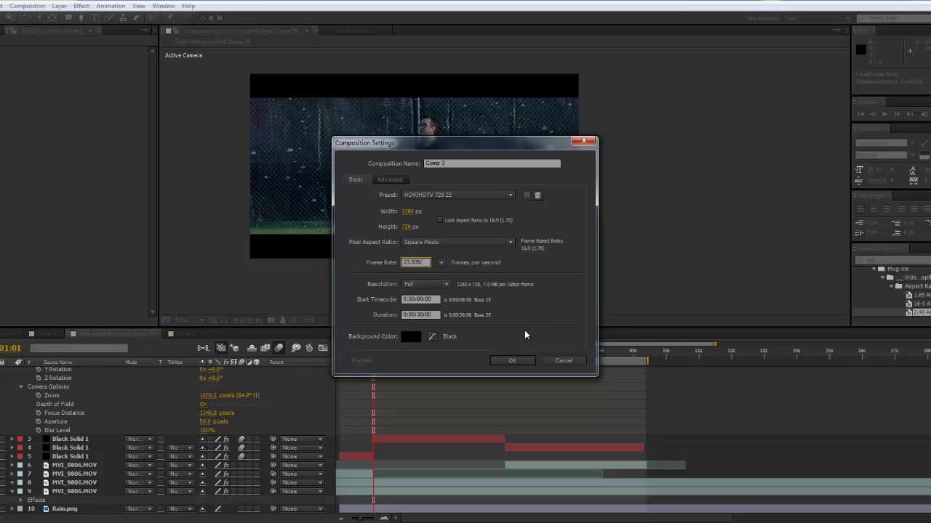
{"action": "key", "text": "Tab"}
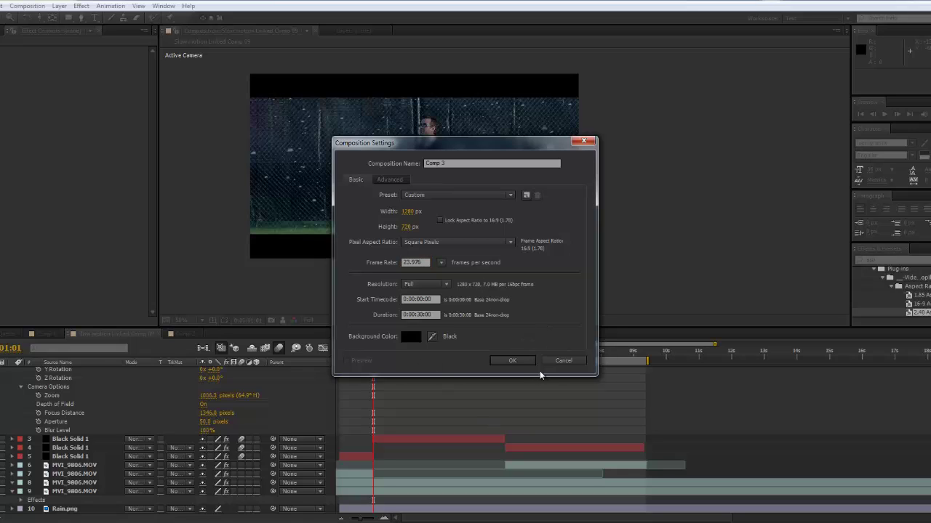
{"action": "left_click", "coordinate": [512, 361]}
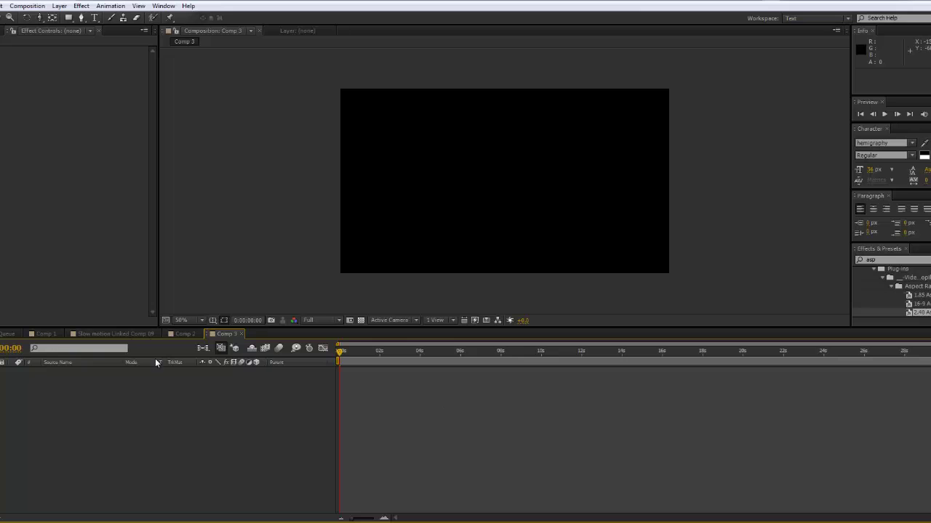
- Add the MVI_9806.MOV footage from the project to the new composition's timeline
{"action": "left_click", "coordinate": [3, 30]}
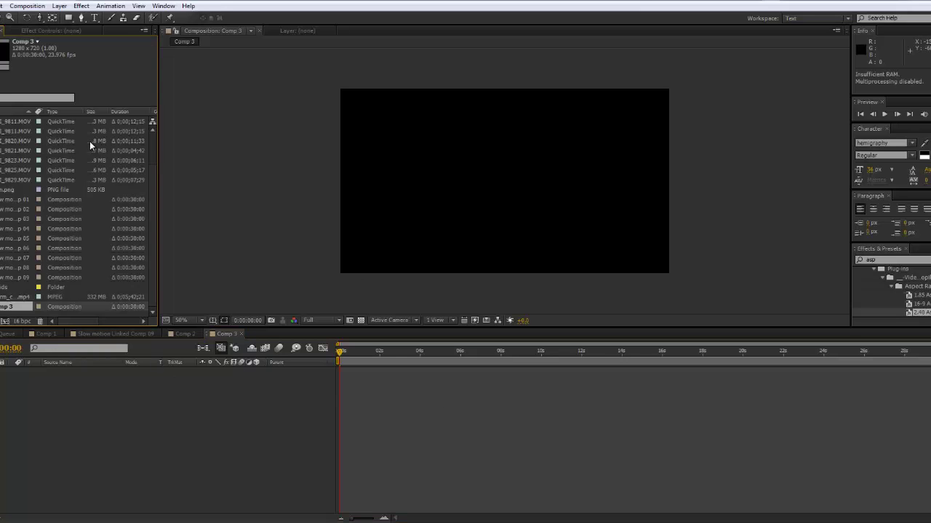
{"action": "left_click", "coordinate": [14, 130]}
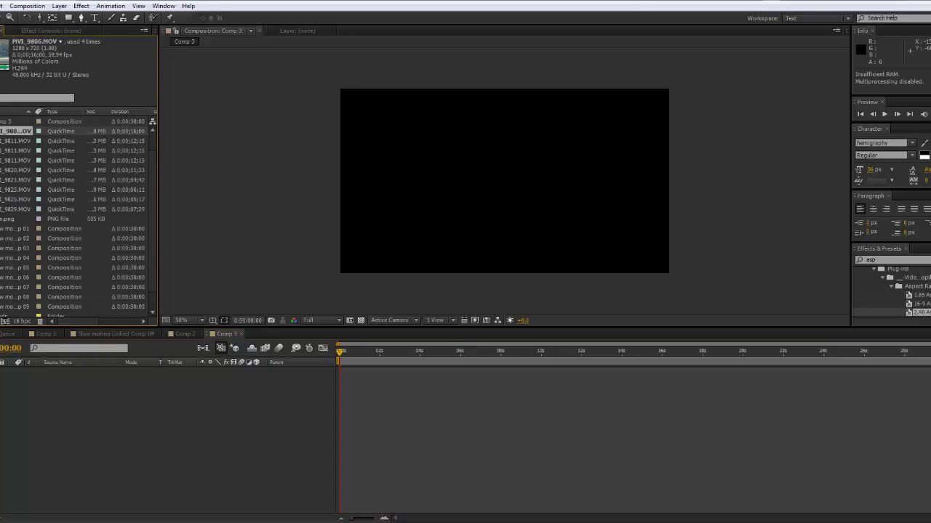
{"action": "left_click_drag", "start_coordinate": [16, 130], "coordinate": [69, 437]}
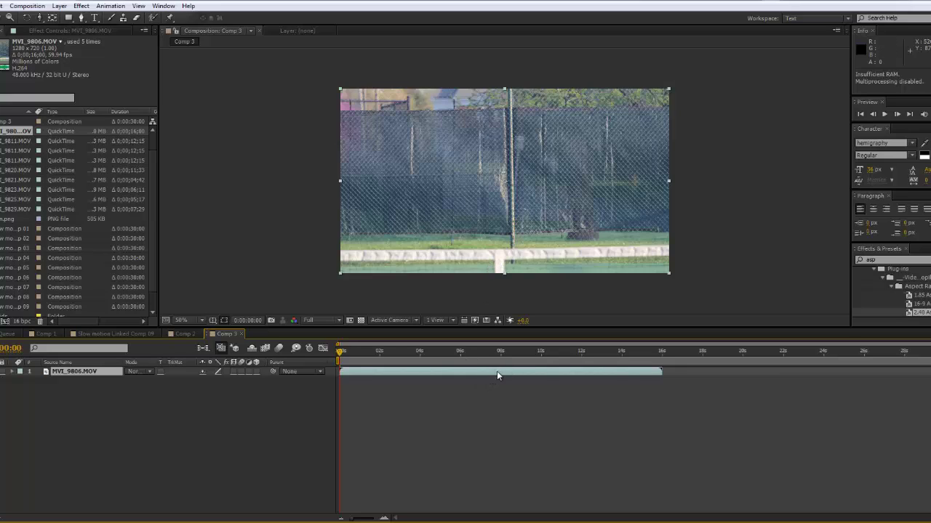
- Preview the clip to find where the serve starts, trim its beginning at 0:00:10:21 and move it to the composition start
{"action": "left_click_drag", "start_coordinate": [496, 375], "coordinate": [529, 382]}
{"action": "left_click", "coordinate": [519, 353]}
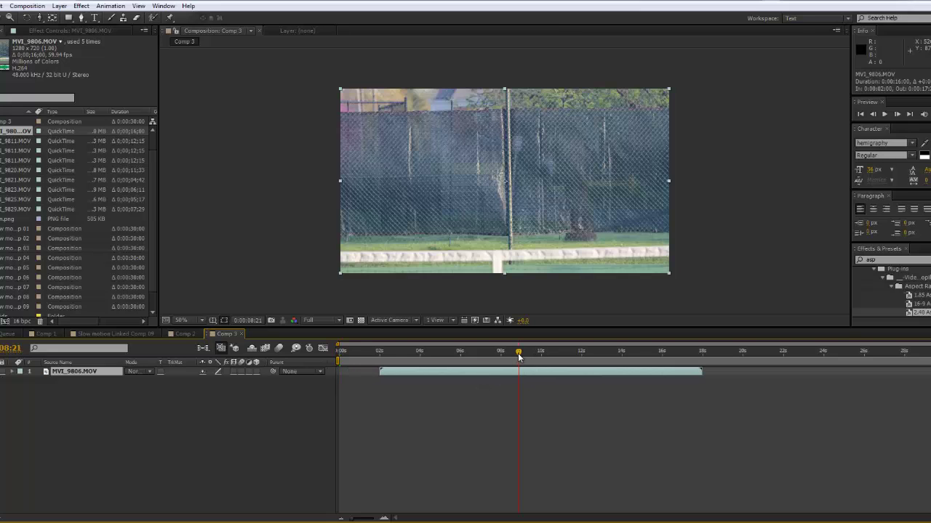
{"action": "key", "text": "space"}
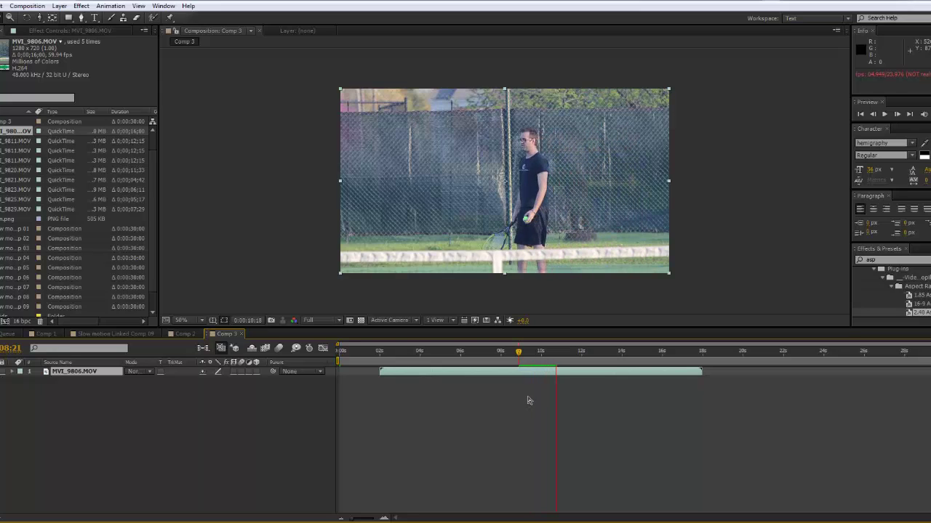
{"action": "left_click_drag", "start_coordinate": [562, 356], "coordinate": [559, 356]}
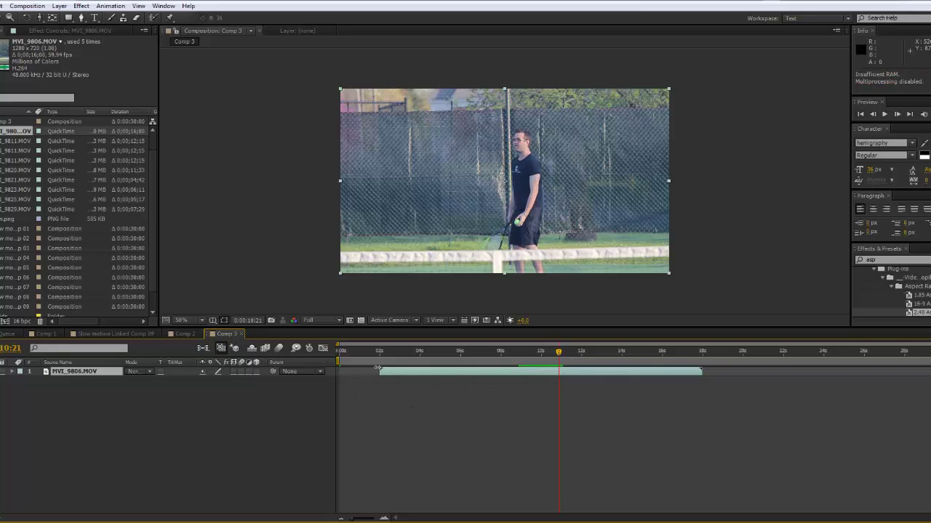
{"action": "left_click_drag", "start_coordinate": [378, 369], "coordinate": [340, 352]}
- Play the serve from the start and trim the clip's end to 0:00:01:19
{"action": "left_click", "coordinate": [353, 352]}
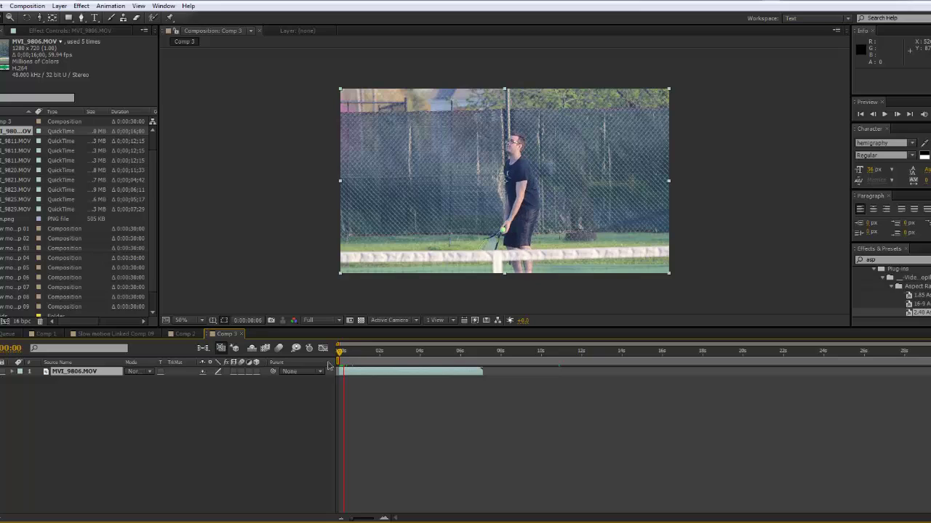
{"action": "key", "text": "space"}
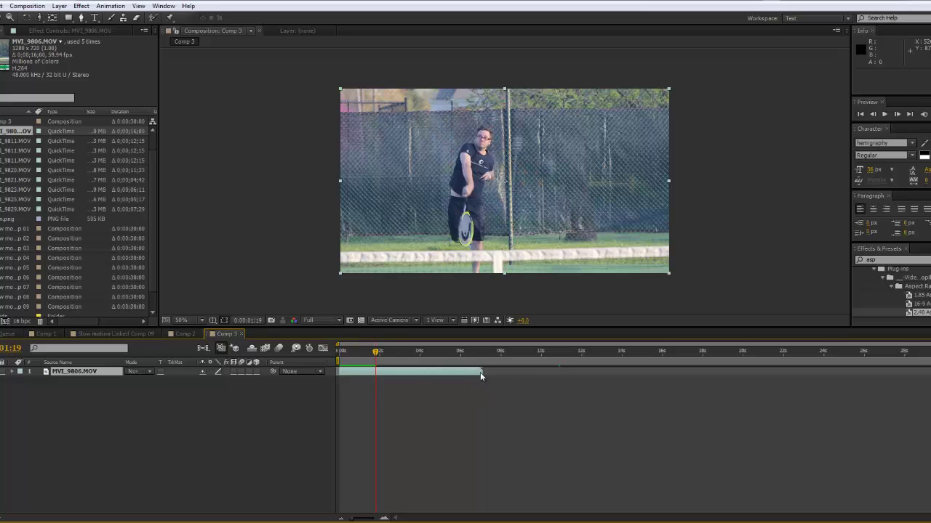
{"action": "left_click_drag", "start_coordinate": [483, 372], "coordinate": [357, 374]}
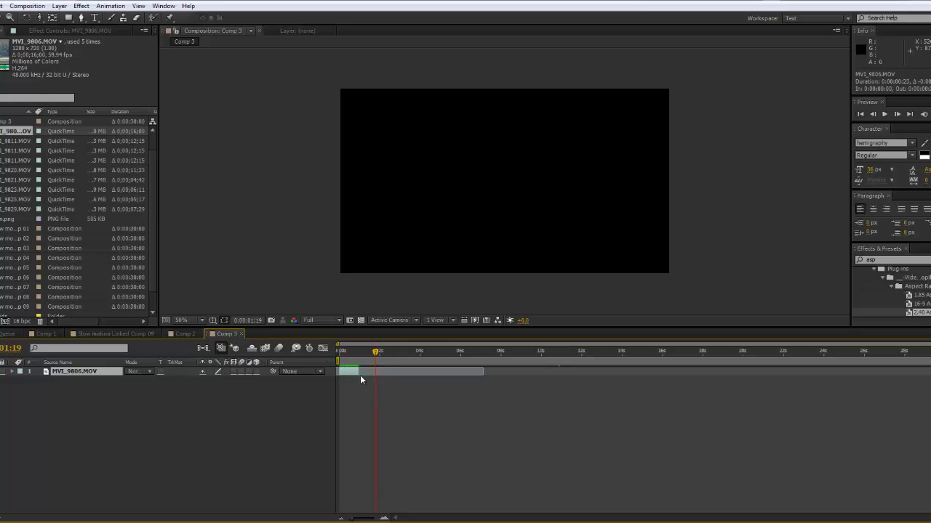
{"action": "key", "text": "ctrl+z"}
{"action": "left_click_drag", "start_coordinate": [485, 372], "coordinate": [376, 381]}
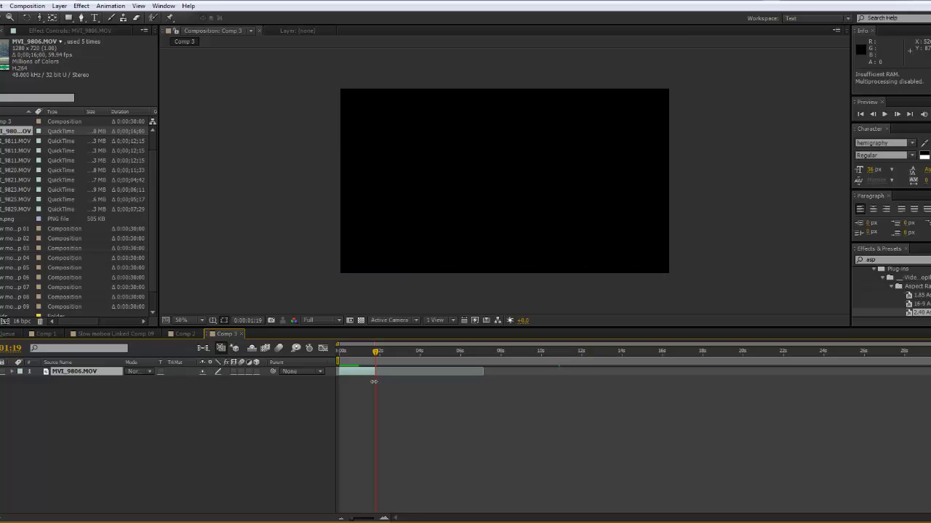
- Play back the trimmed clip from the beginning and move the current time to 0:00:00:15
{"action": "key", "text": "Home"}
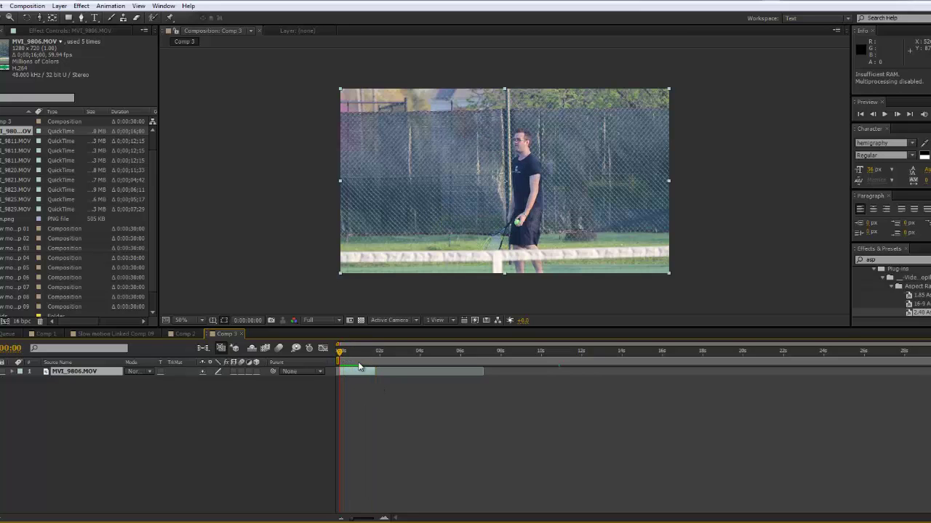
{"action": "key", "text": "space"}
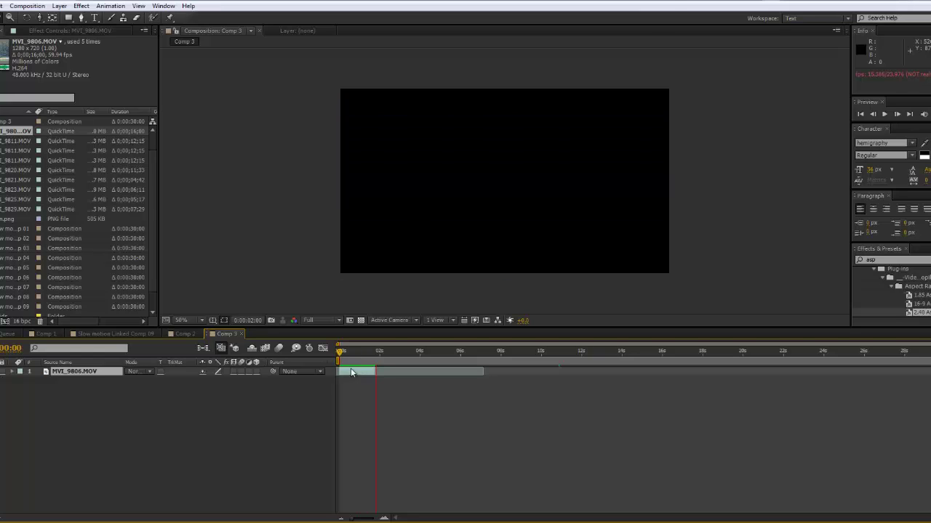
{"action": "left_click", "coordinate": [349, 361]}
{"action": "left_click_drag", "start_coordinate": [349, 361], "coordinate": [357, 362]}
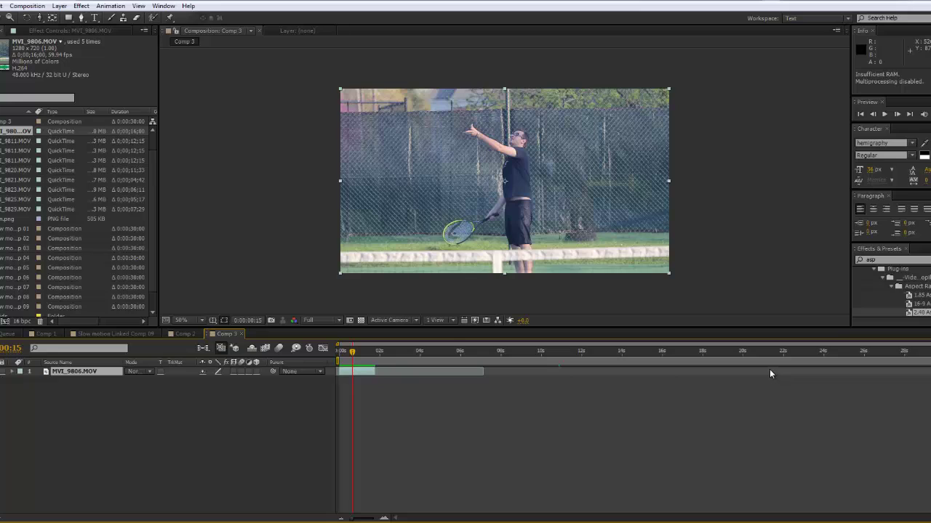
- Time-stretch the MVI_9806.MOV layer with a stretch factor of 260
{"action": "right_click", "coordinate": [357, 372]}
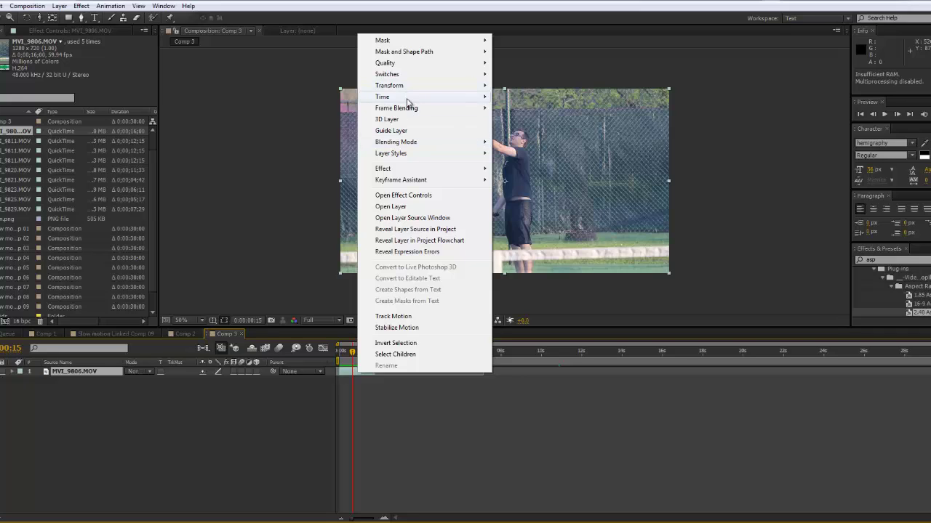
{"action": "mouse_move", "coordinate": [408, 101]}
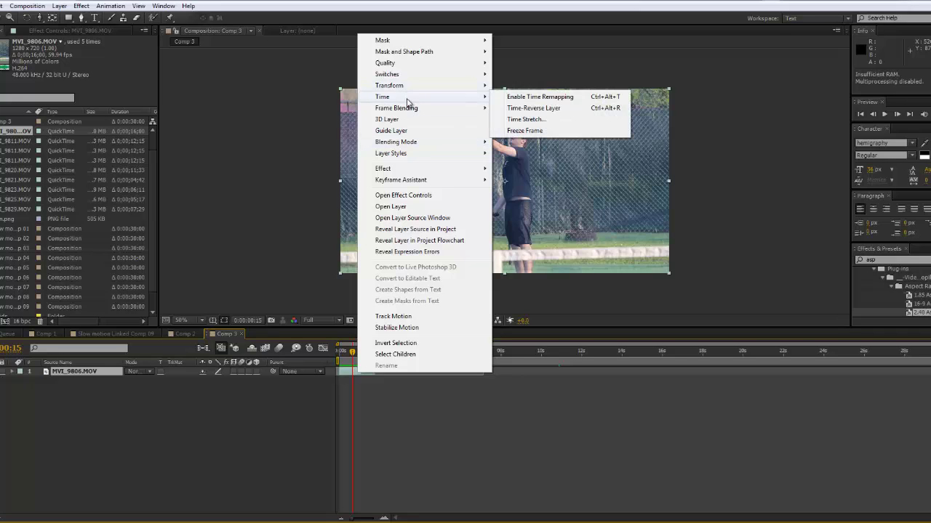
{"action": "left_click", "coordinate": [534, 124]}
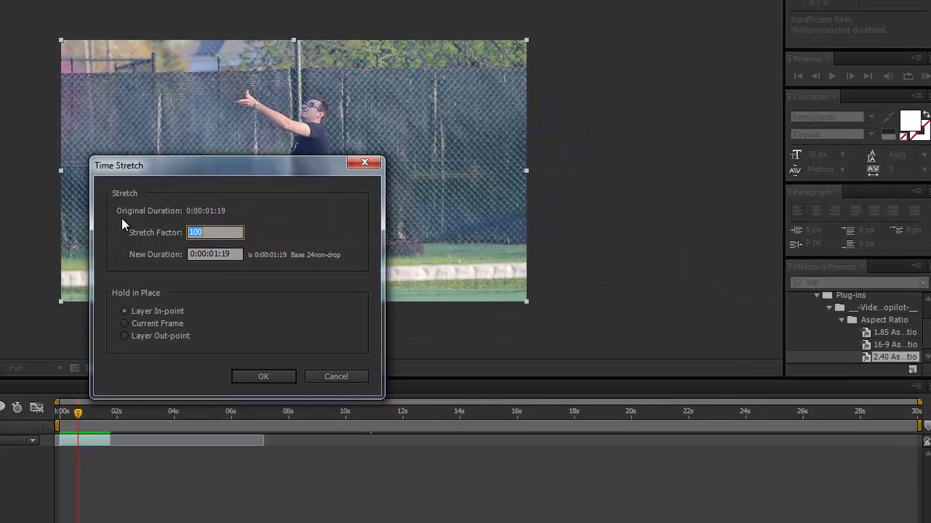
{"action": "type", "text": "260"}
{"action": "left_click", "coordinate": [265, 378]}
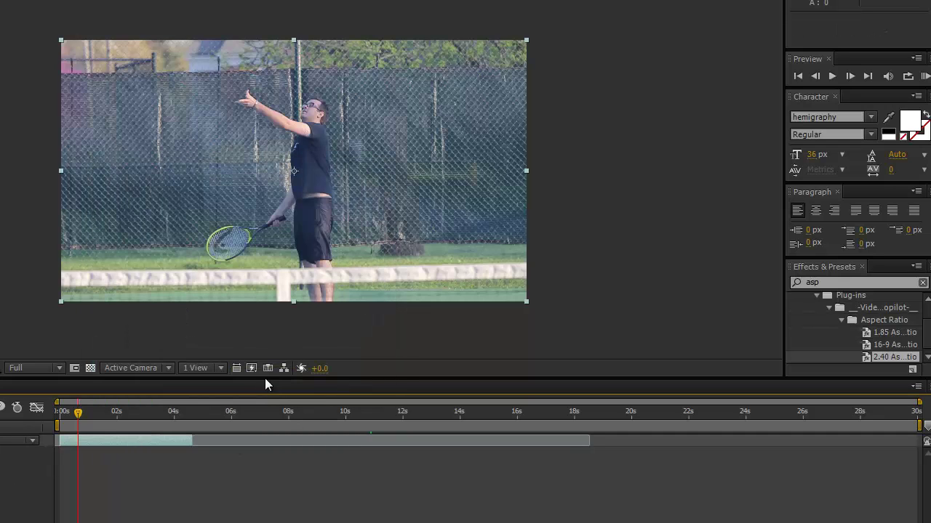
- Preview the slowed clip from the beginning and scrub the current time back to about 2 seconds
{"action": "left_click", "coordinate": [64, 413]}
{"action": "left_click_drag", "start_coordinate": [63, 417], "coordinate": [50, 418]}
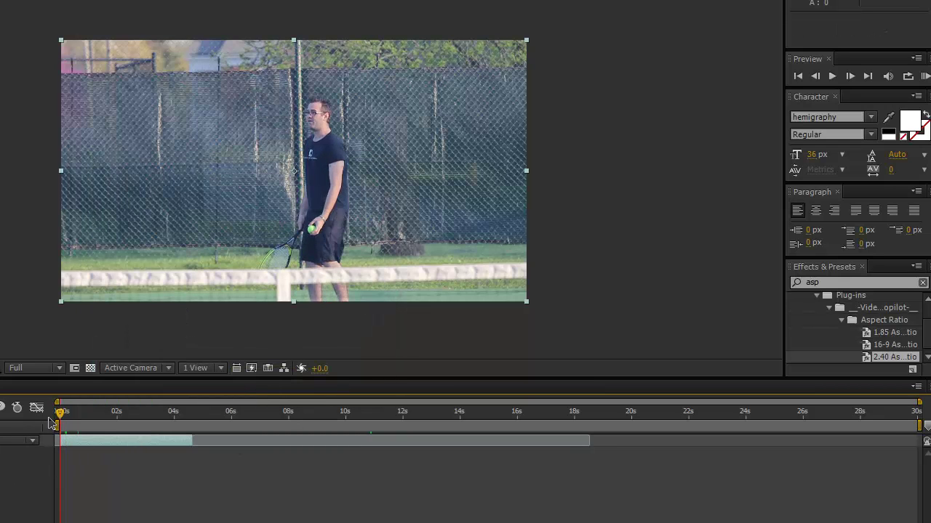
{"action": "key", "text": "space"}
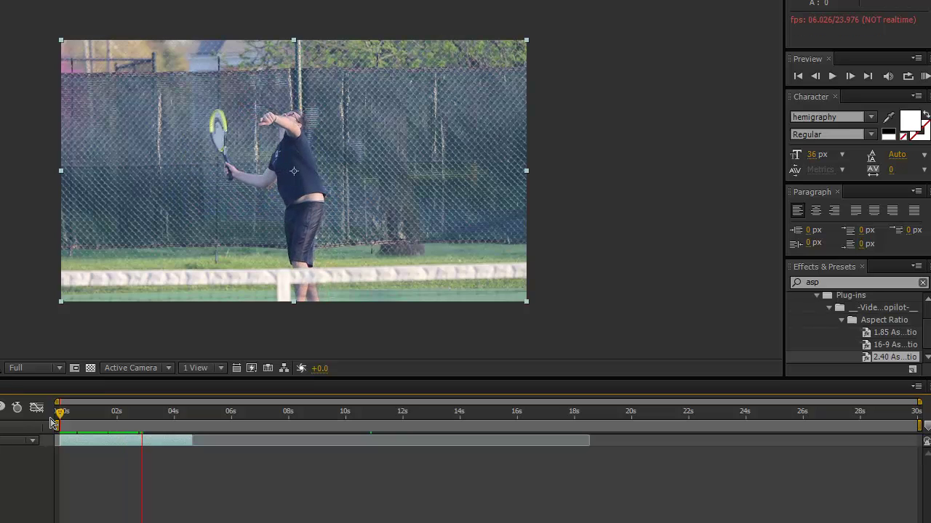
{"action": "left_click", "coordinate": [140, 416]}
{"action": "left_click_drag", "start_coordinate": [140, 417], "coordinate": [117, 429]}
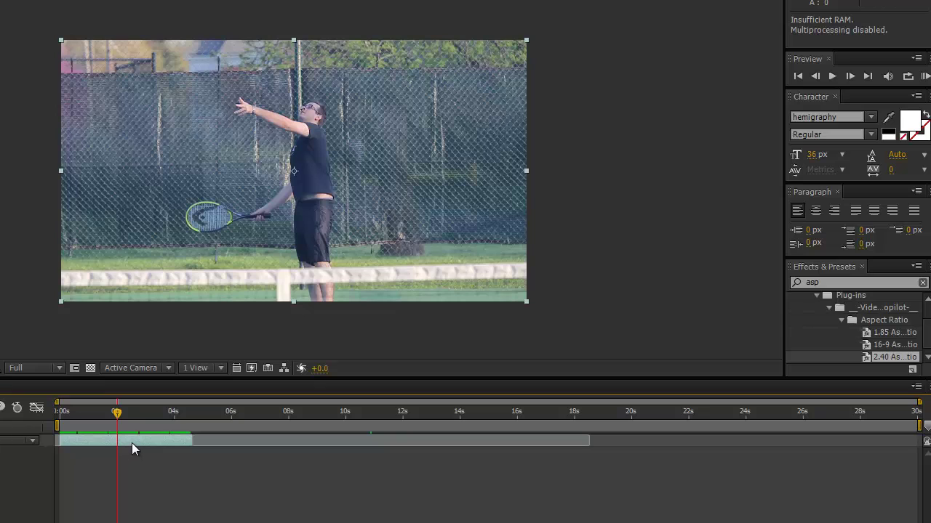
- Change the time stretch of the MVI_9806.MOV layer to a stretch factor of 255
{"action": "right_click", "coordinate": [116, 440]}
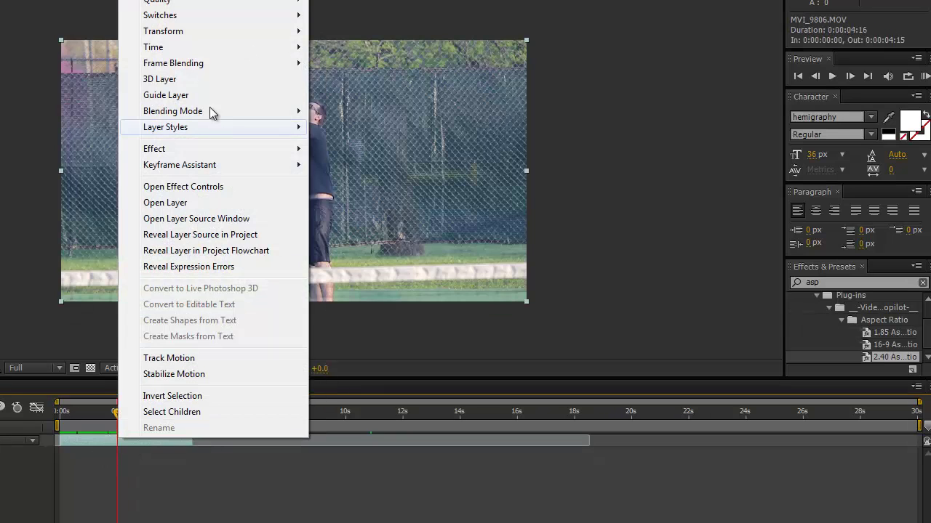
{"action": "mouse_move", "coordinate": [211, 48]}
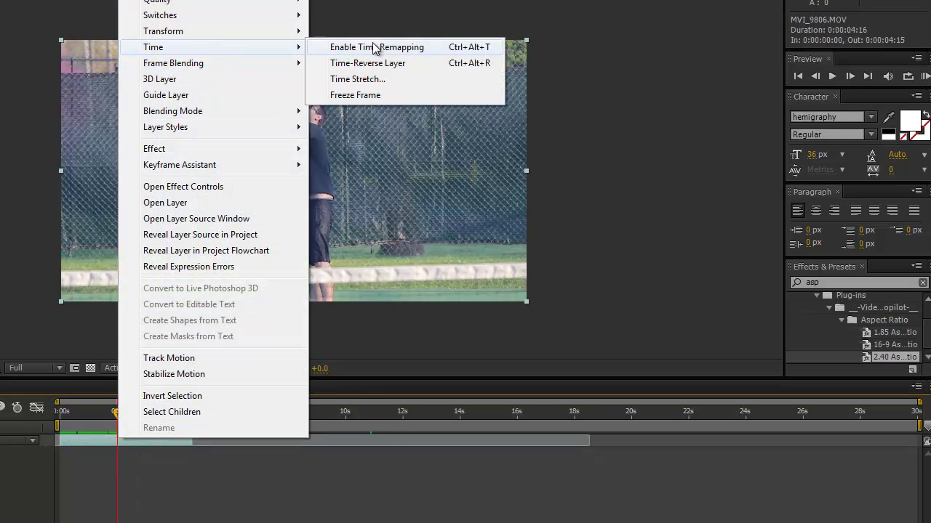
{"action": "left_click", "coordinate": [371, 80]}
{"action": "left_click", "coordinate": [216, 230]}
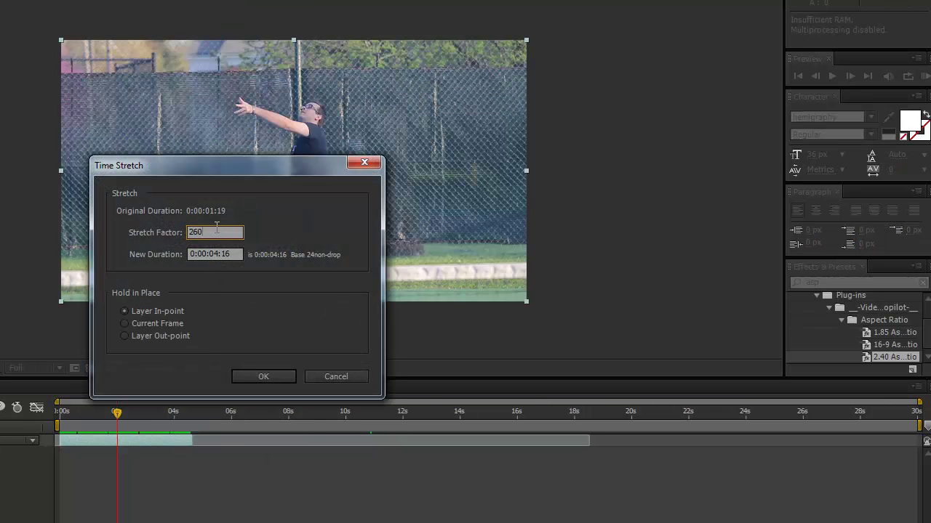
{"action": "key", "text": "BackSpace"}
{"action": "type", "text": "550"}
{"action": "key", "text": "BackSpace"}
{"action": "left_click", "coordinate": [274, 381]}
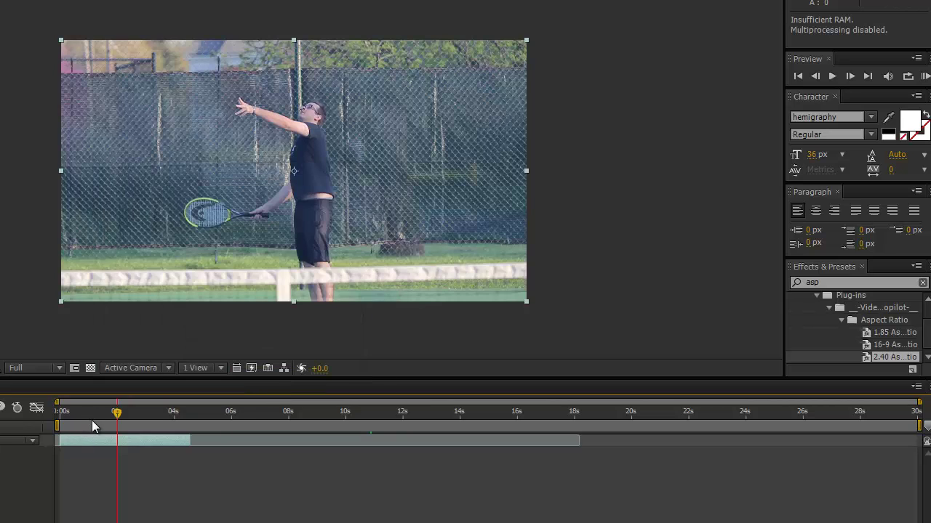
- Preview the re-stretched serve clip and return the current time to the start of the composition
{"action": "left_click", "coordinate": [85, 413]}
{"action": "key", "text": "space"}
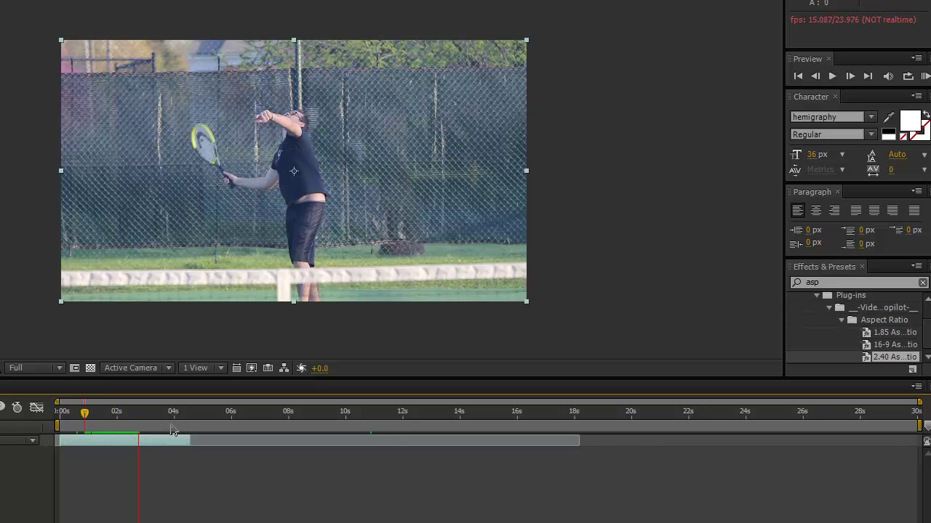
{"action": "left_click", "coordinate": [59, 412]}
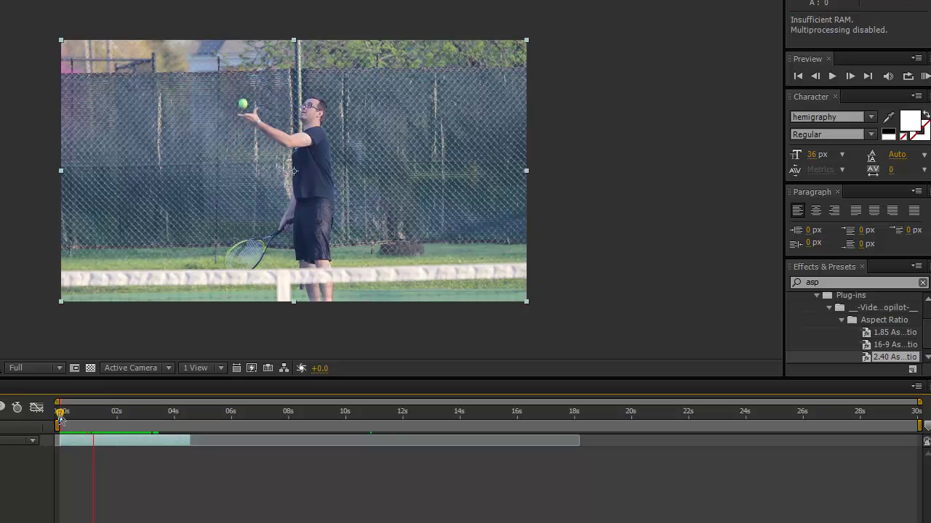
{"action": "left_click", "coordinate": [61, 417]}
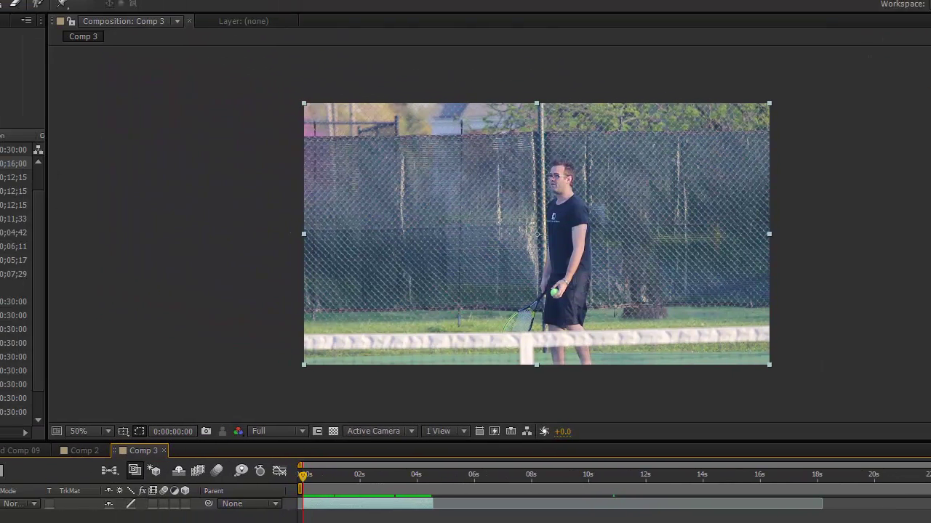
- Create a new black solid layer at composition size above the footage
{"action": "left_click", "coordinate": [3, 8]}
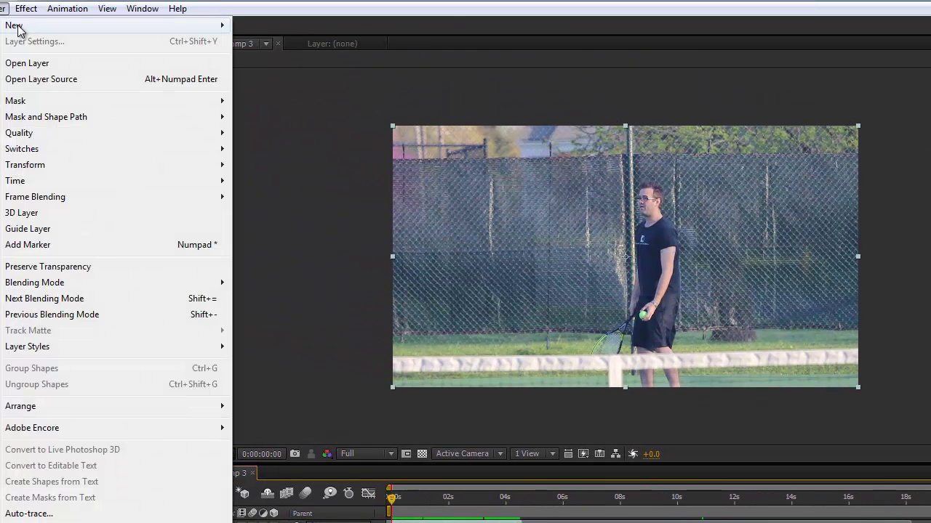
{"action": "mouse_move", "coordinate": [15, 28]}
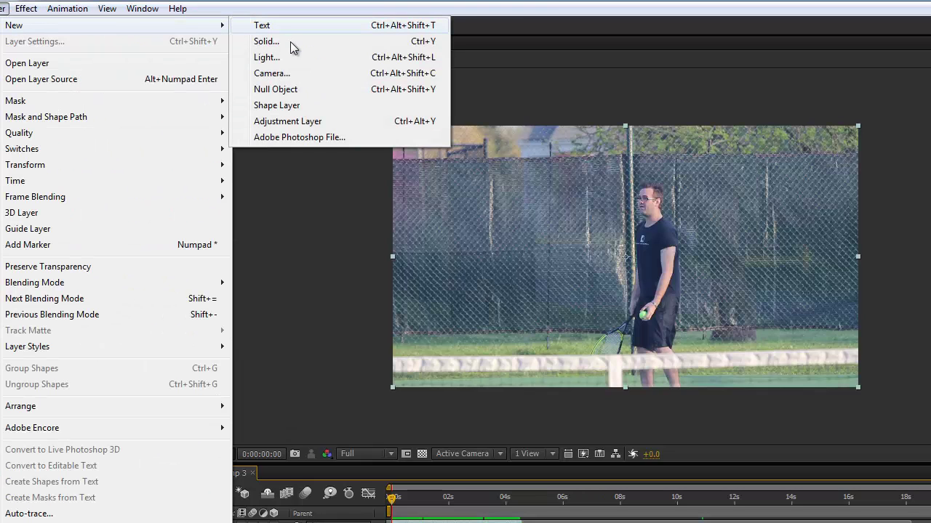
{"action": "left_click", "coordinate": [291, 43]}
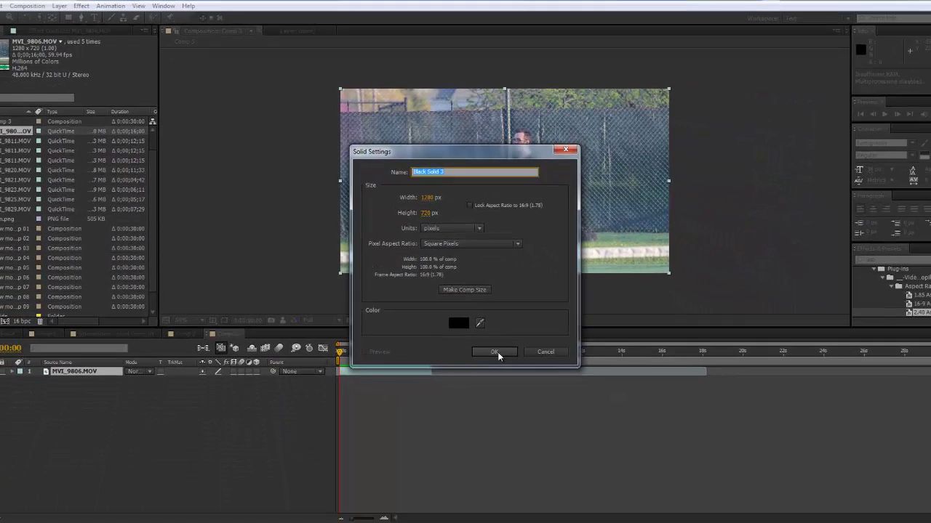
{"action": "left_click", "coordinate": [537, 401]}
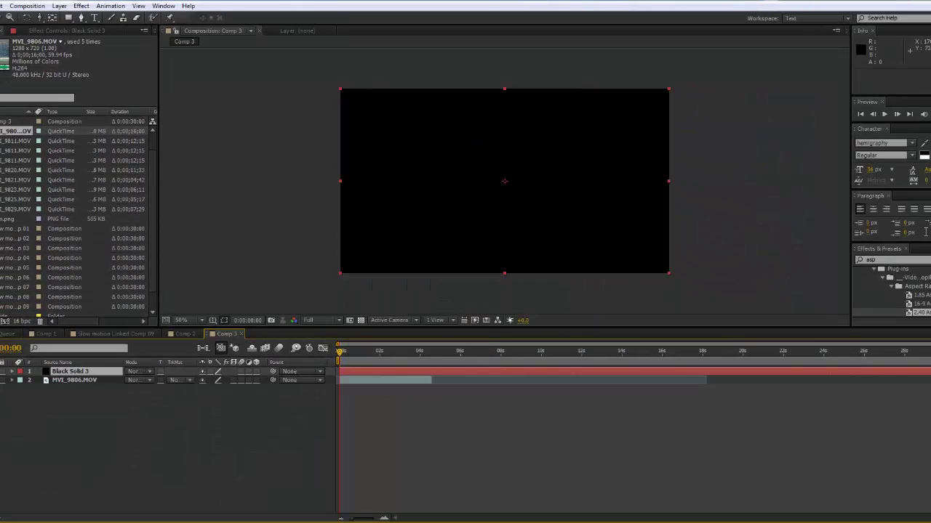
- Find the Trapcode Particular effect and apply it to the black solid layer
{"action": "left_click", "coordinate": [895, 260]}
{"action": "type", "text": "partic"}
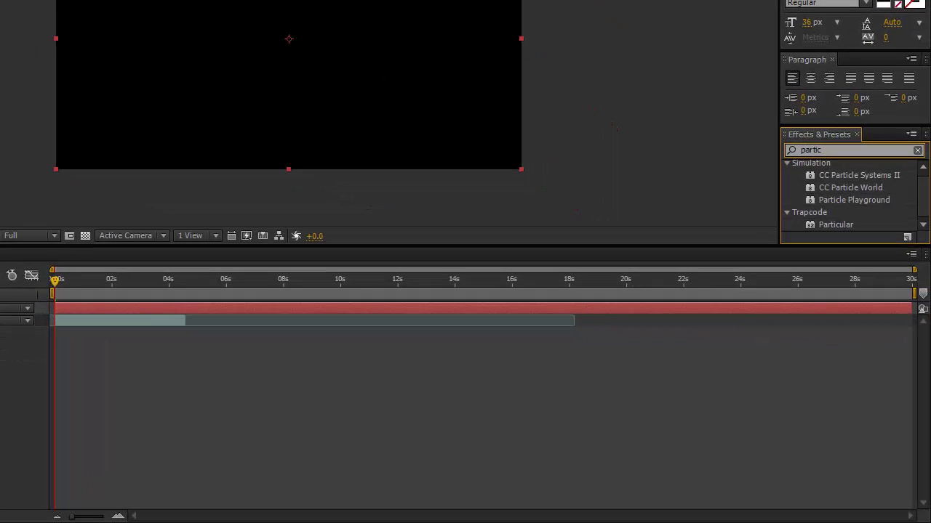
{"action": "left_click_drag", "start_coordinate": [817, 224], "coordinate": [118, 307]}
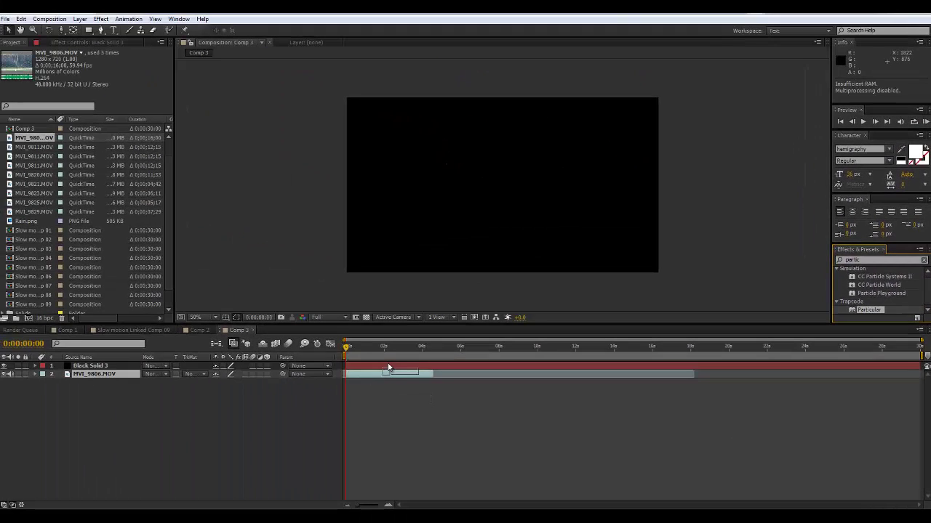
{"action": "left_click_drag", "start_coordinate": [384, 367], "coordinate": [377, 370]}
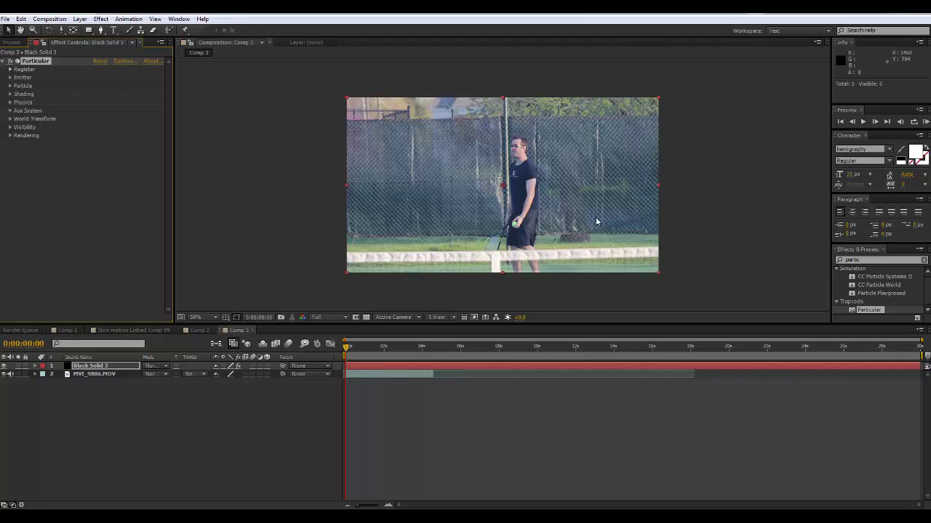
- Play the default particle emission up to 0:00:01:01 and inspect the particles up close
{"action": "key", "text": "space"}
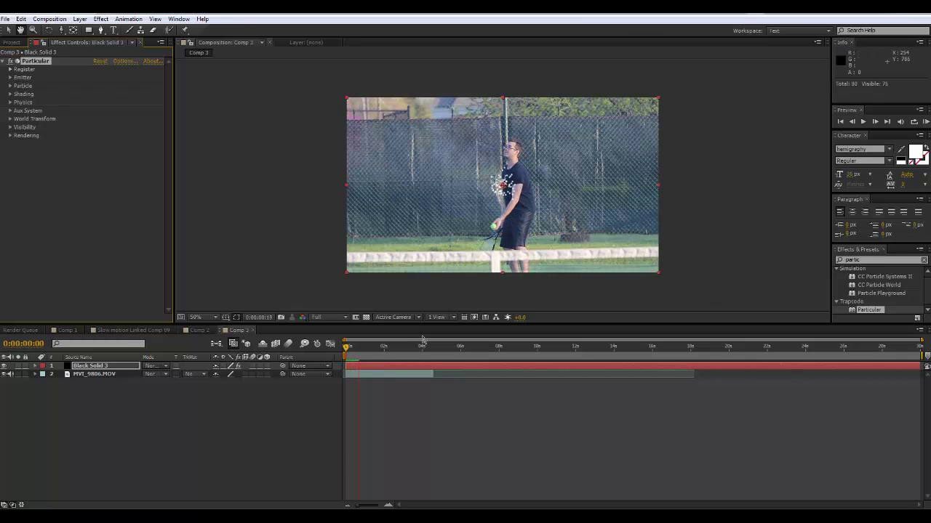
{"action": "key", "text": "space"}
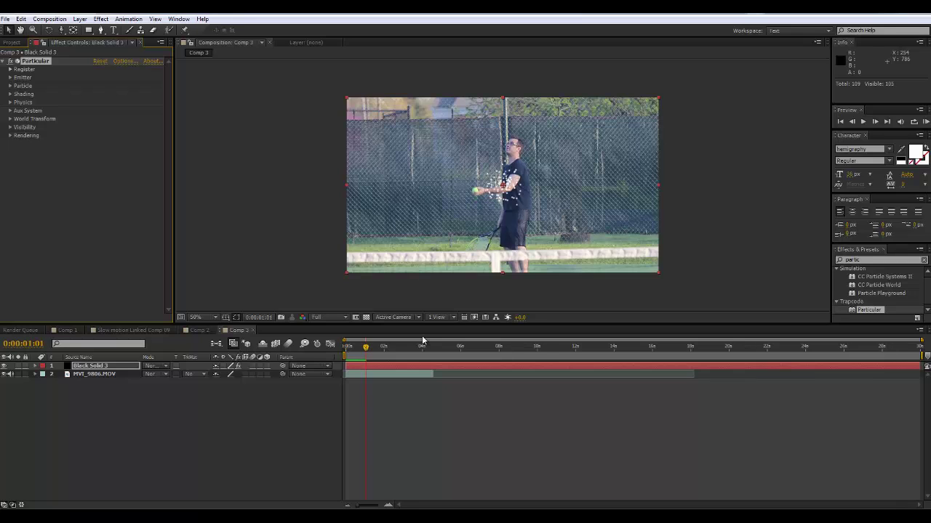
{"action": "key", "text": "period"}
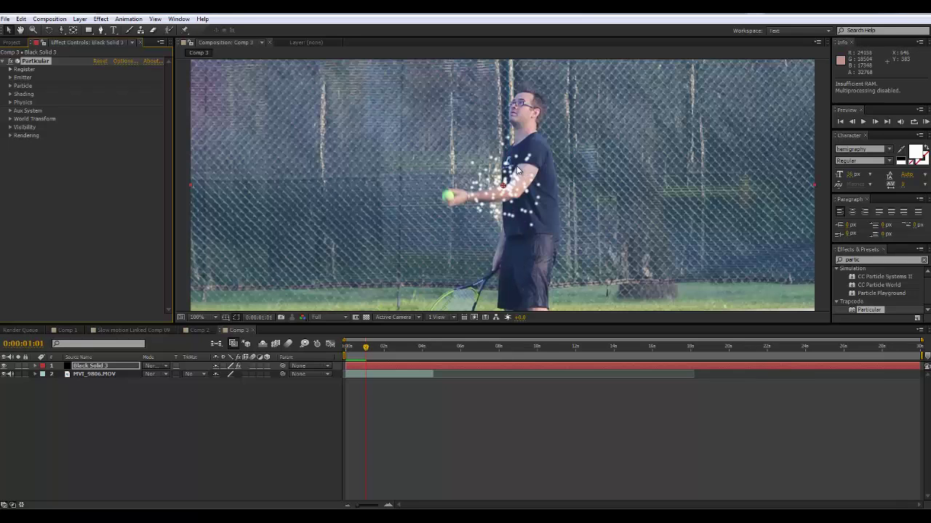
- Change Particular's emitter type to Box
{"action": "left_click", "coordinate": [10, 78]}
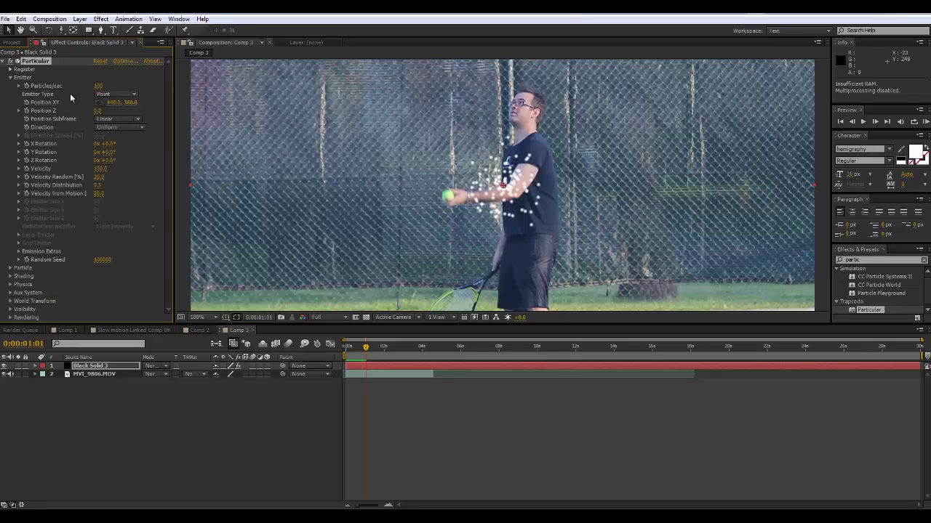
{"action": "left_click", "coordinate": [114, 95]}
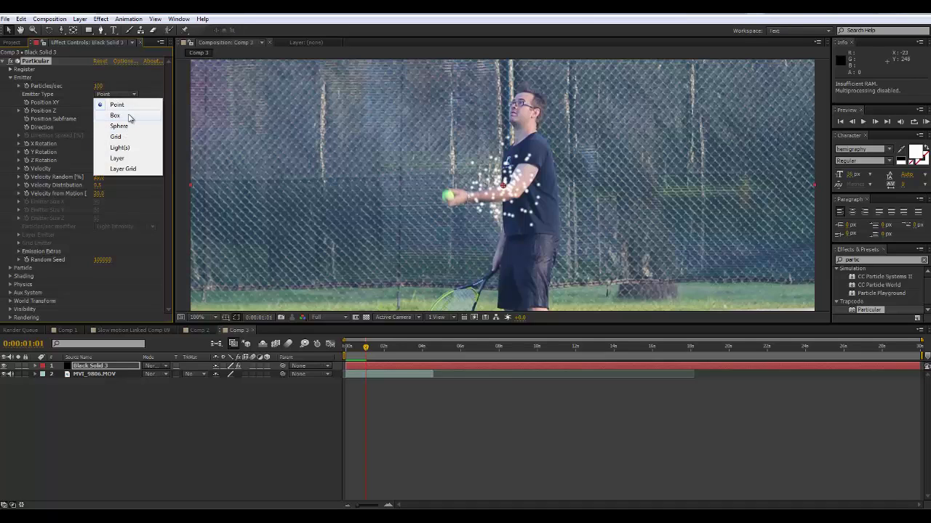
{"action": "left_click", "coordinate": [116, 115]}
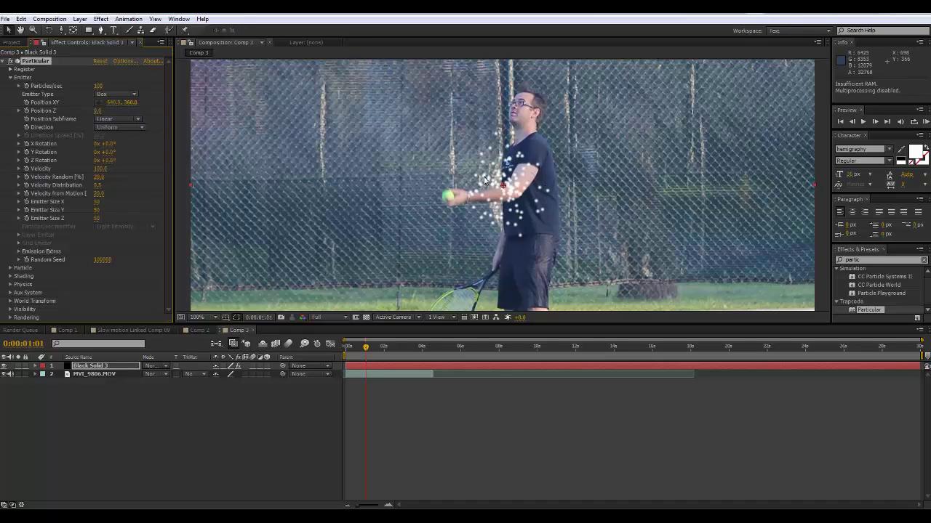
- Widen the box emitter across the whole frame by setting Emitter Size X to 1704
{"action": "scroll", "coordinate": [535, 172], "scroll_direction": "down", "scroll_amount": 2}
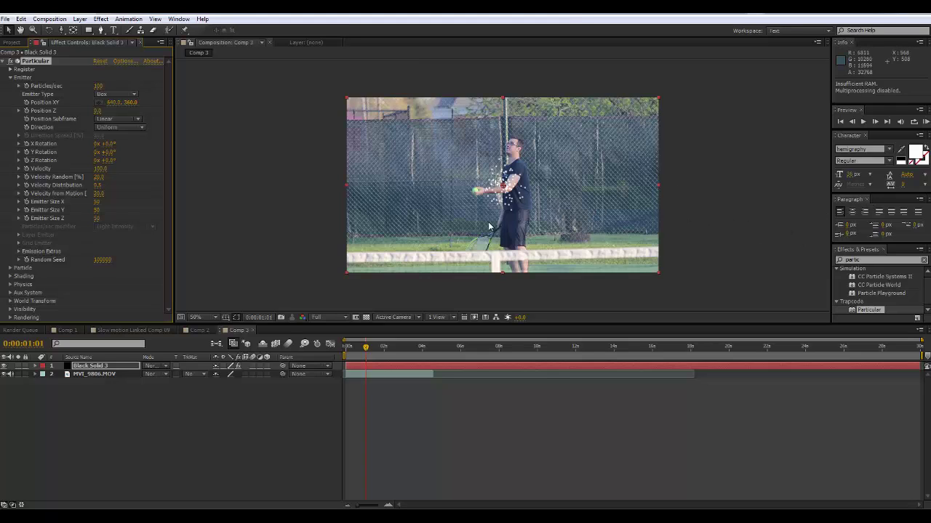
{"action": "scroll", "coordinate": [497, 186], "scroll_direction": "up", "scroll_amount": 2}
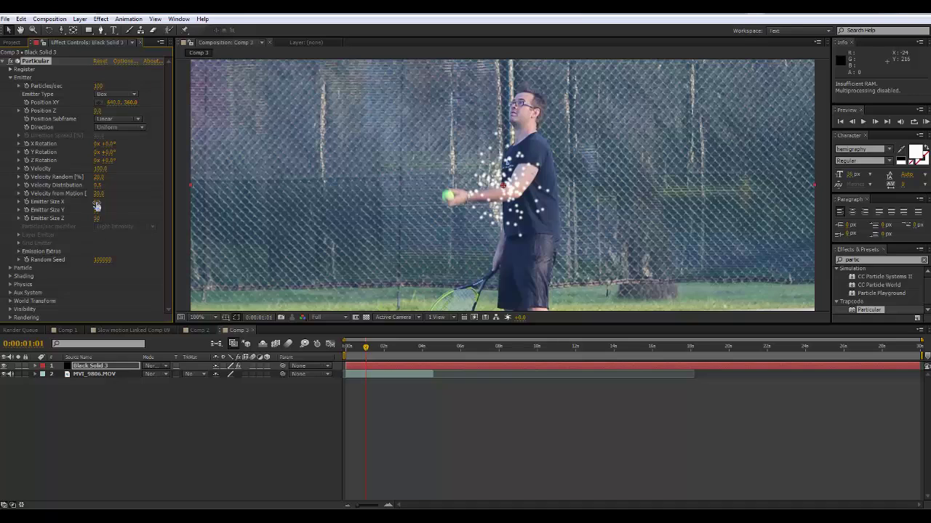
{"action": "left_click_drag", "start_coordinate": [96, 202], "coordinate": [197, 201]}
{"action": "left_click_drag", "start_coordinate": [438, 194], "coordinate": [754, 194]}
{"action": "scroll", "coordinate": [313, 197], "scroll_direction": "down", "scroll_amount": 1}
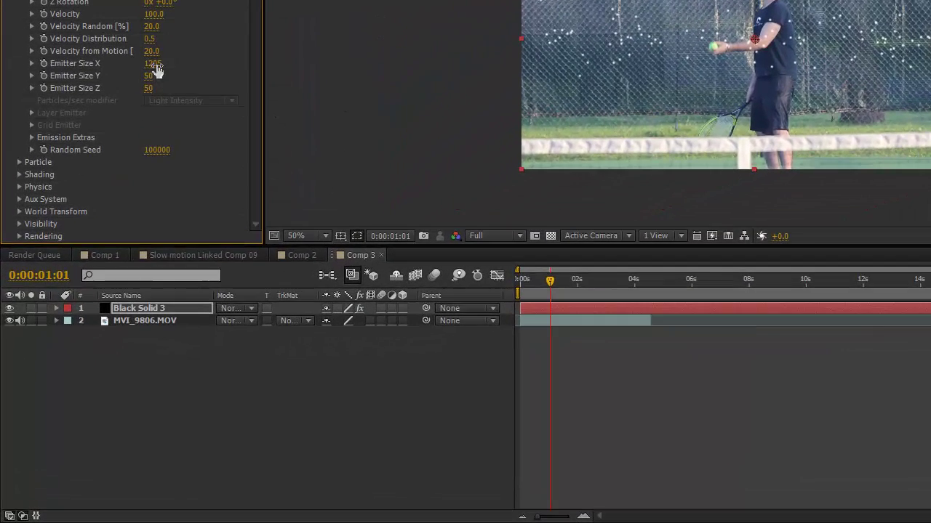
{"action": "left_click_drag", "start_coordinate": [156, 69], "coordinate": [488, 32]}
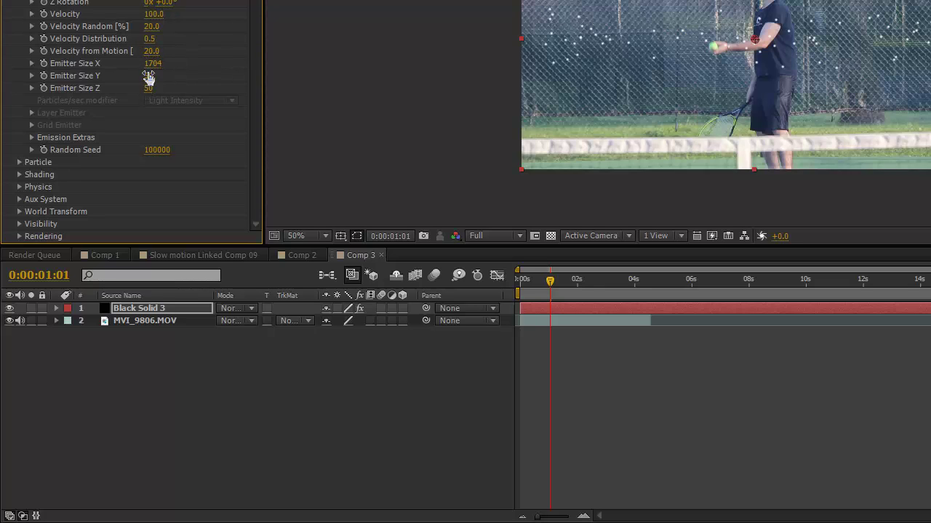
- Flatten and deepen the box emitter by setting Emitter Size Y to 0 and Emitter Size Z to about 2794
{"action": "left_click_drag", "start_coordinate": [147, 76], "coordinate": [101, 102]}
{"action": "left_click_drag", "start_coordinate": [153, 75], "coordinate": [67, 96]}
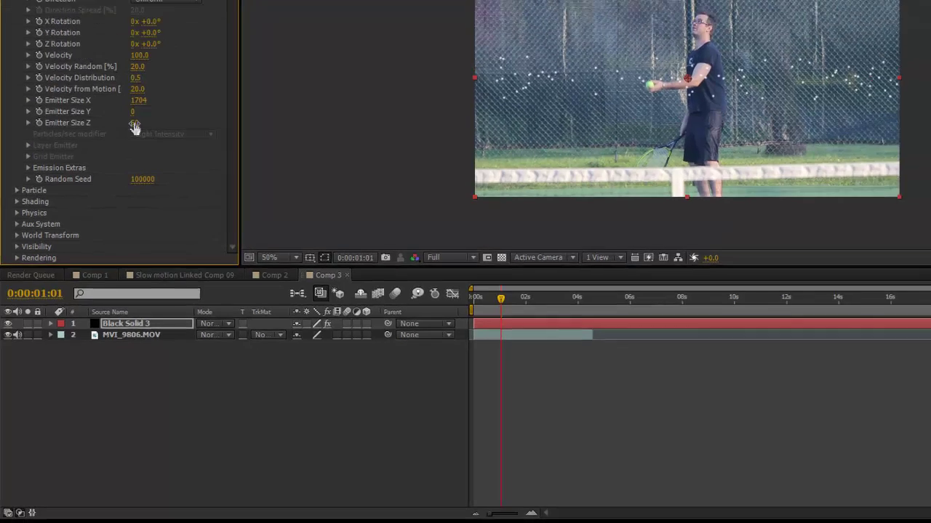
{"action": "left_click_drag", "start_coordinate": [150, 88], "coordinate": [761, 59]}
{"action": "left_click_drag", "start_coordinate": [506, 198], "coordinate": [900, 170]}
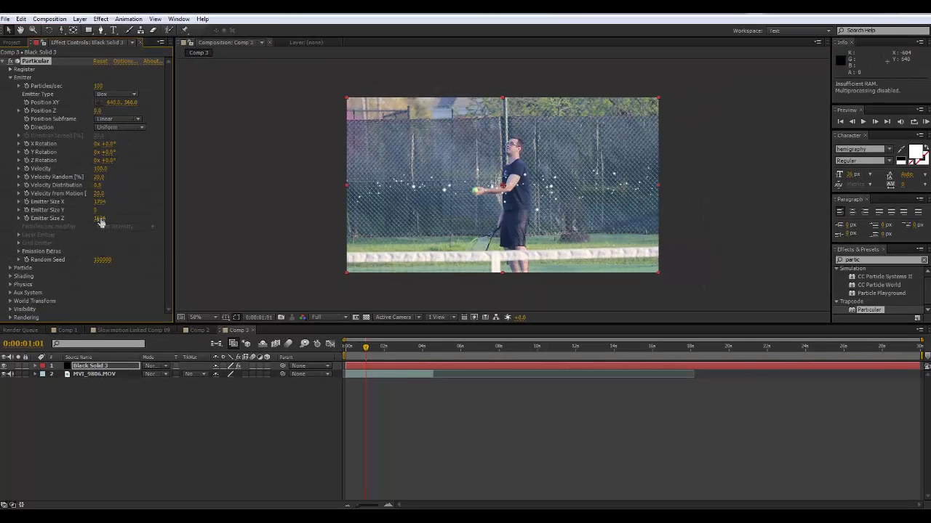
{"action": "left_click_drag", "start_coordinate": [97, 220], "coordinate": [834, 175]}
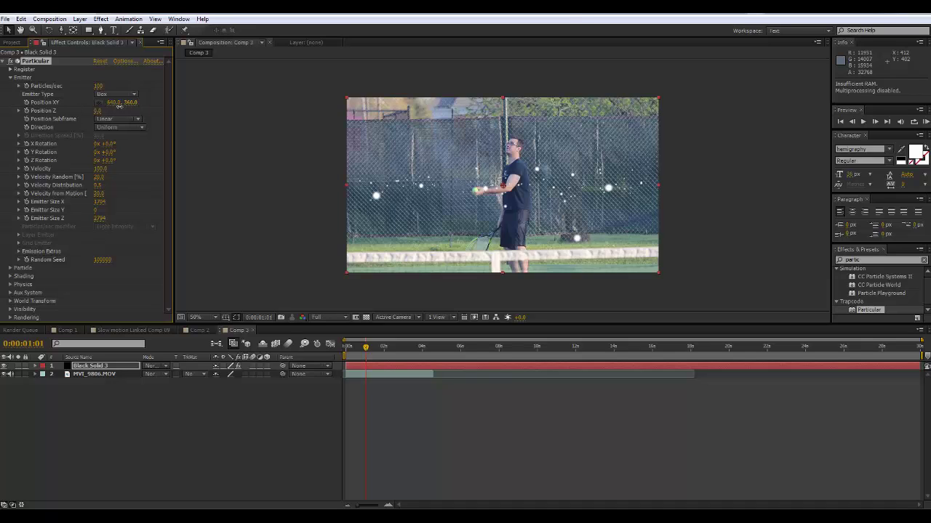
- Move the emitter above the frame by lowering its vertical position to about -394, and scrub to 0:00:01:03
{"action": "left_click_drag", "start_coordinate": [120, 105], "coordinate": [5, 128]}
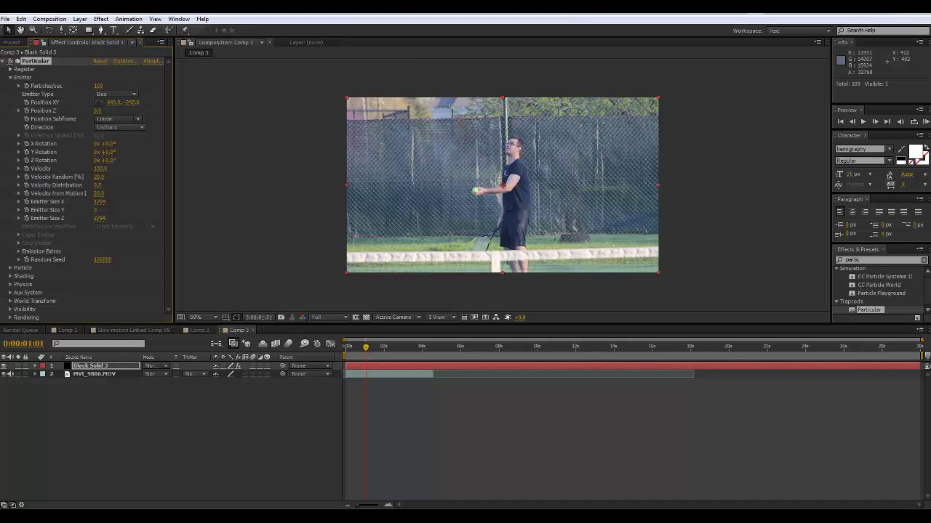
{"action": "left_click_drag", "start_coordinate": [131, 103], "coordinate": [58, 103]}
{"action": "left_click_drag", "start_coordinate": [381, 353], "coordinate": [366, 369]}
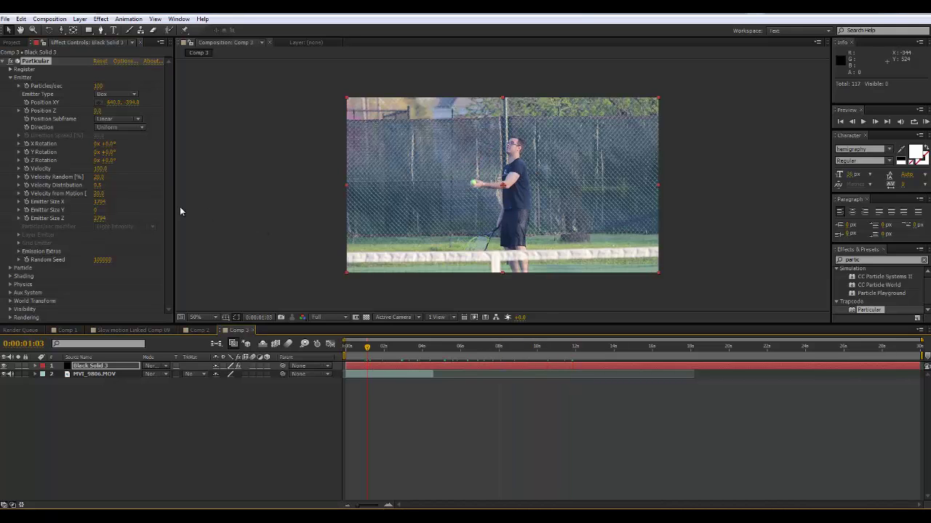
- Lengthen the particles' lifetime by setting Life to about 15.6 seconds in the Particle settings
{"action": "left_click", "coordinate": [11, 271]}
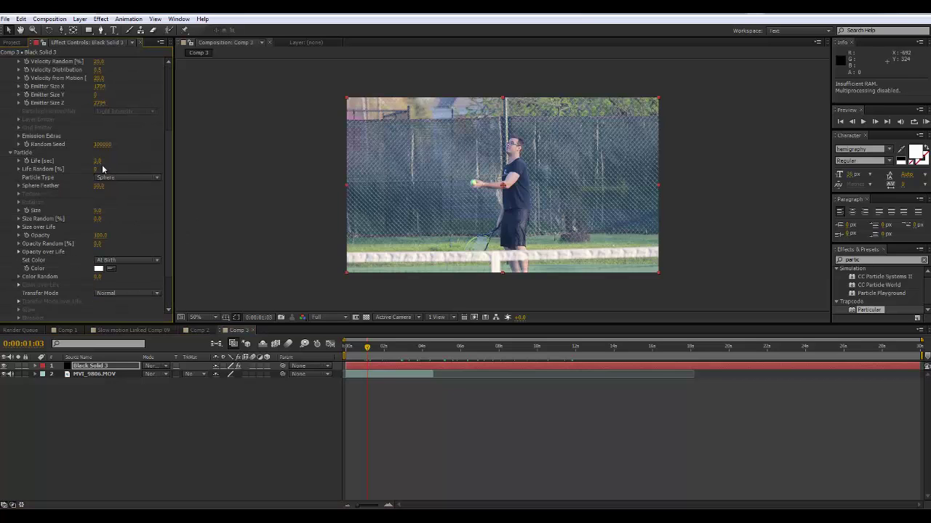
{"action": "left_click_drag", "start_coordinate": [113, 162], "coordinate": [139, 161]}
{"action": "left_click_drag", "start_coordinate": [100, 163], "coordinate": [84, 165]}
- Scrub through the composition, preview the particles from 0:00:02:03, and return to the first frame
{"action": "left_click_drag", "start_coordinate": [447, 347], "coordinate": [710, 341]}
{"action": "left_click_drag", "start_coordinate": [517, 370], "coordinate": [386, 350]}
{"action": "key", "text": "space"}
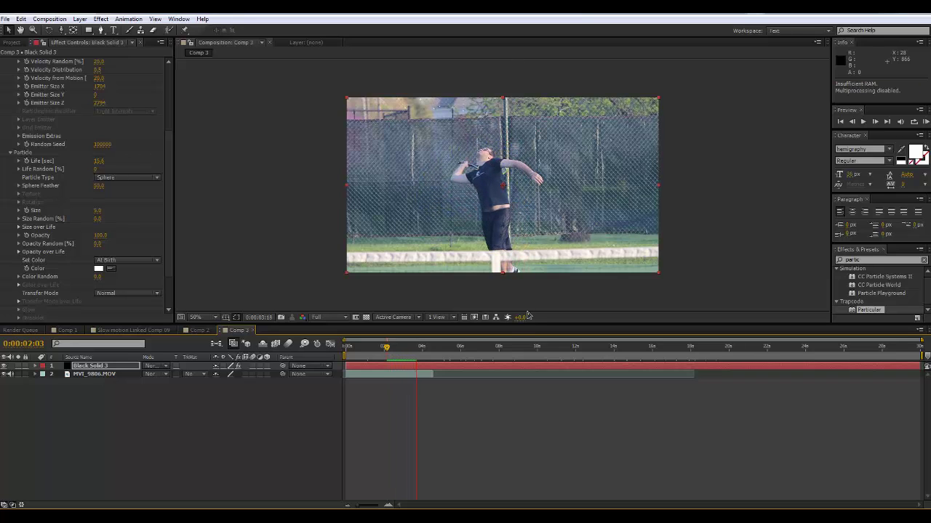
{"action": "key", "text": "Home"}
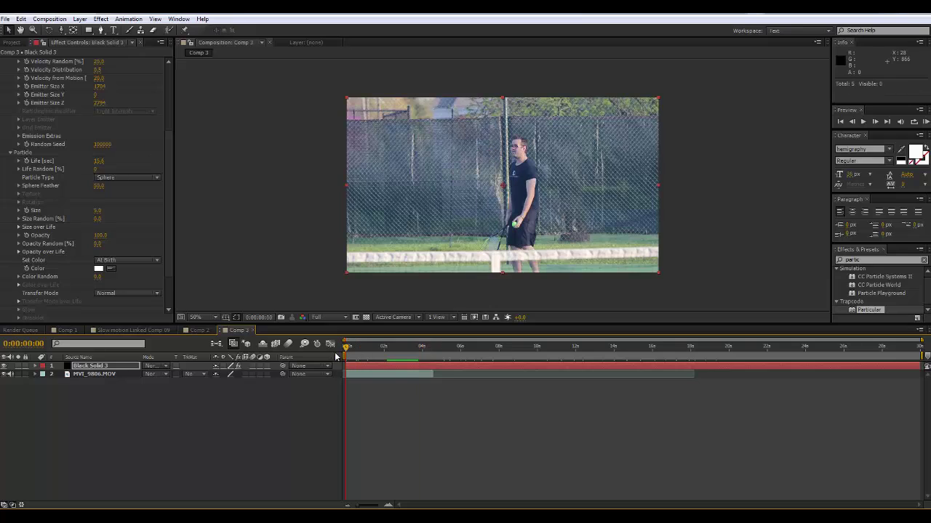
- Set the particles' Gravity to 10 in the Physics settings, and under Air set Wind Y to -19 and Wind Z to about 13
{"action": "scroll", "coordinate": [168, 175], "scroll_direction": "down", "scroll_amount": 2}
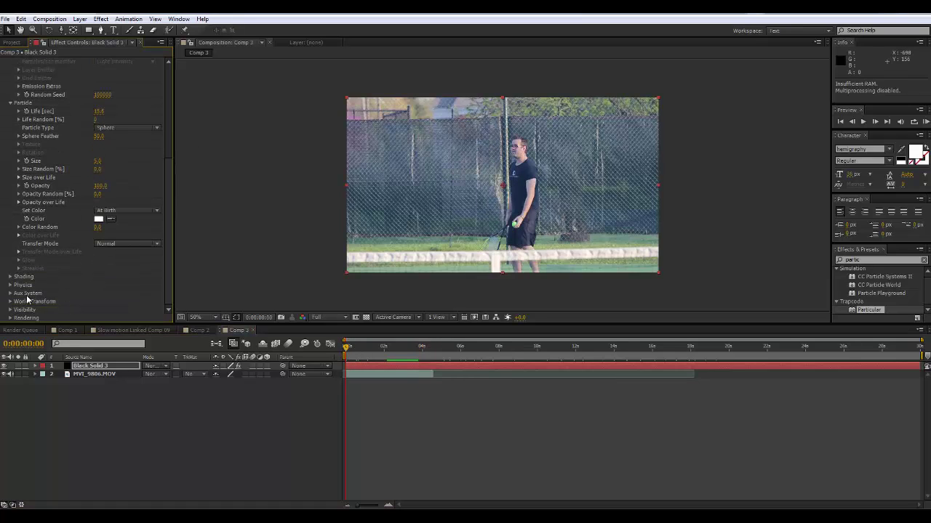
{"action": "left_click", "coordinate": [10, 285]}
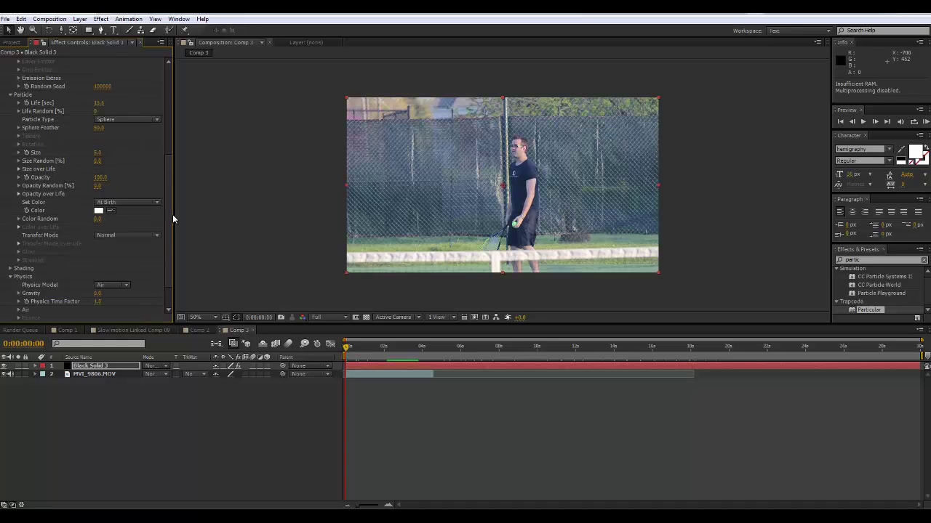
{"action": "left_click_drag", "start_coordinate": [167, 241], "coordinate": [168, 267]}
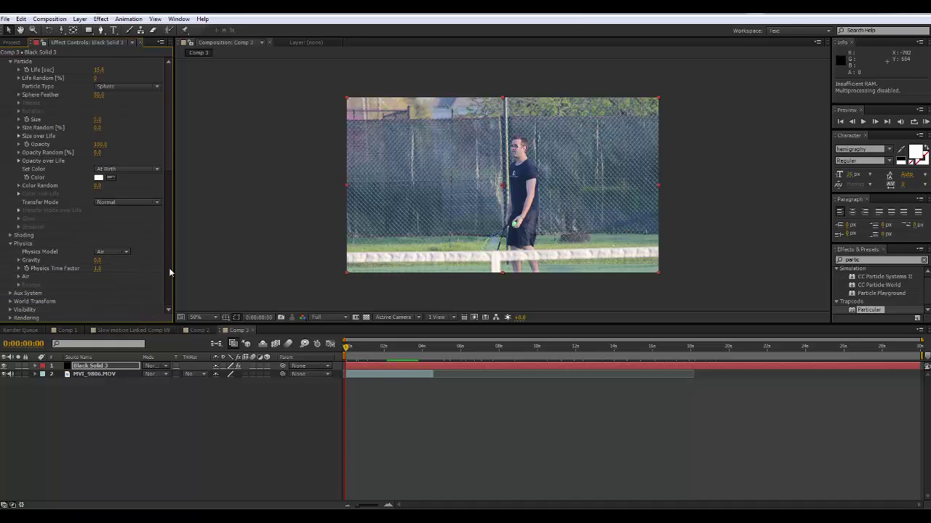
{"action": "left_click", "coordinate": [97, 261]}
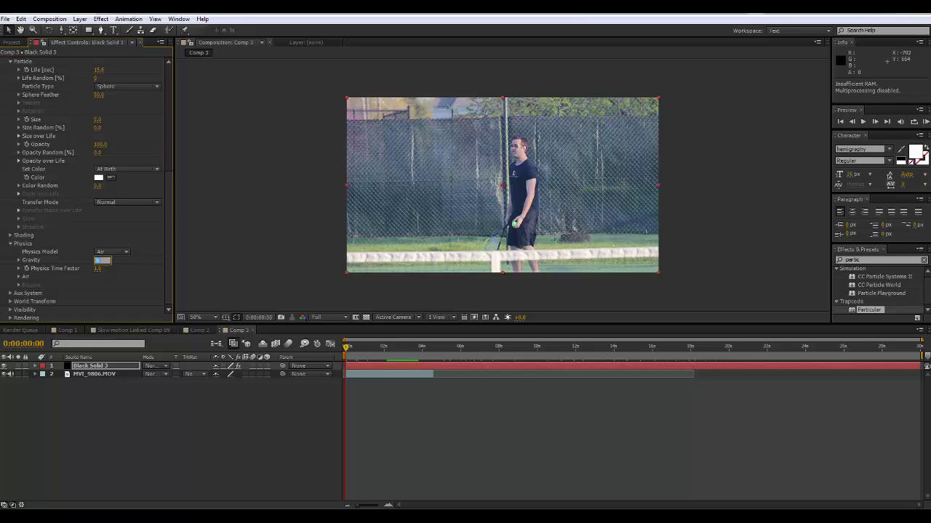
{"action": "key", "text": "Return"}
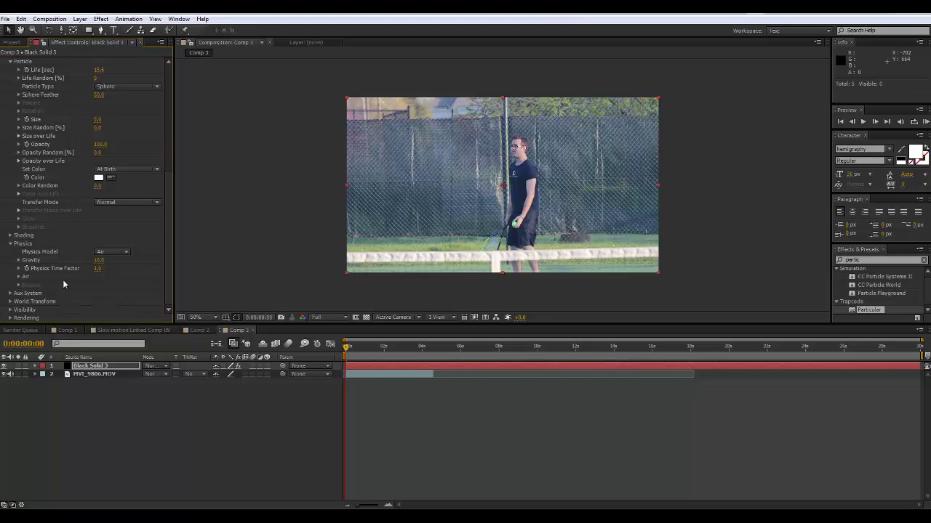
{"action": "left_click", "coordinate": [18, 277]}
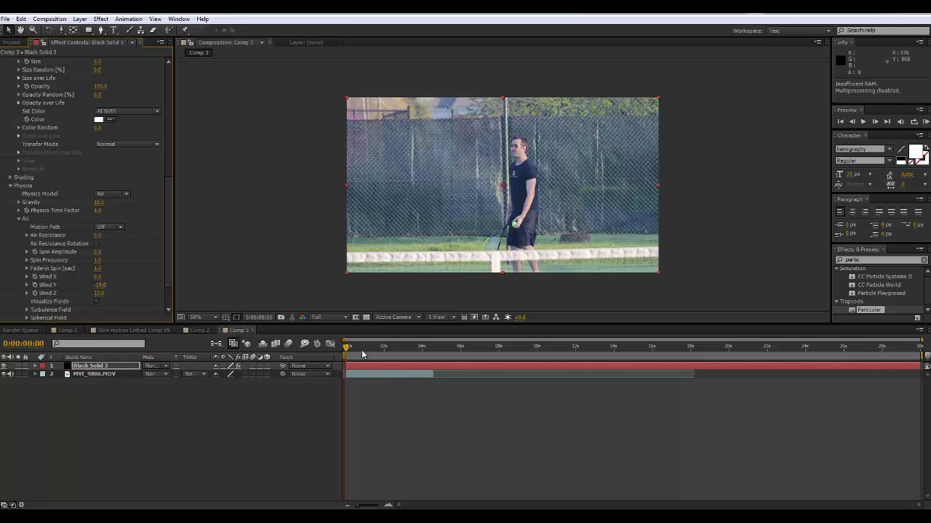
- Preview the falling particles, and slide the Black Solid 3 layer earlier in time so that it ends at about 10.5 seconds
{"action": "left_click_drag", "start_coordinate": [362, 353], "coordinate": [566, 344]}
{"action": "mouse_move", "coordinate": [457, 349]}
{"action": "left_mouse_down"}
{"action": "mouse_move", "coordinate": [384, 349]}
{"action": "mouse_move", "coordinate": [453, 350]}
{"action": "left_mouse_up"}
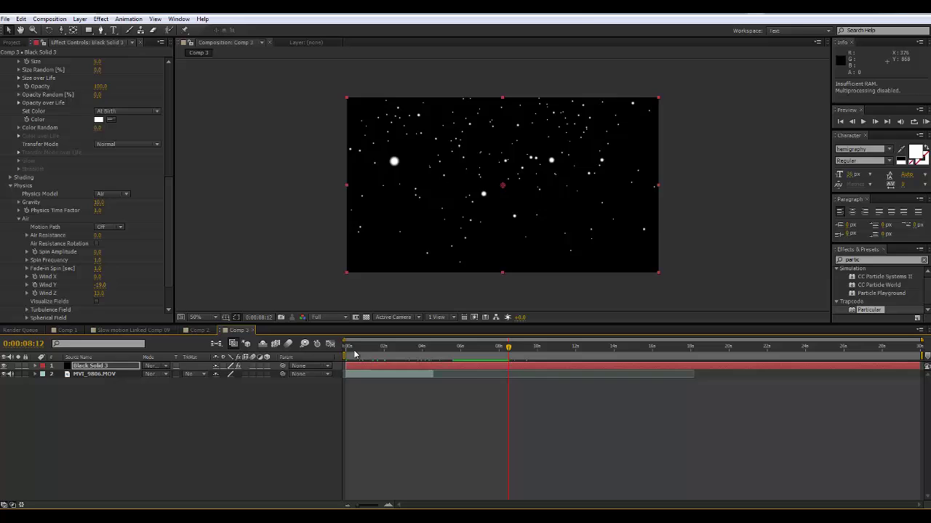
{"action": "left_click", "coordinate": [346, 350]}
{"action": "left_click_drag", "start_coordinate": [477, 370], "coordinate": [299, 389]}
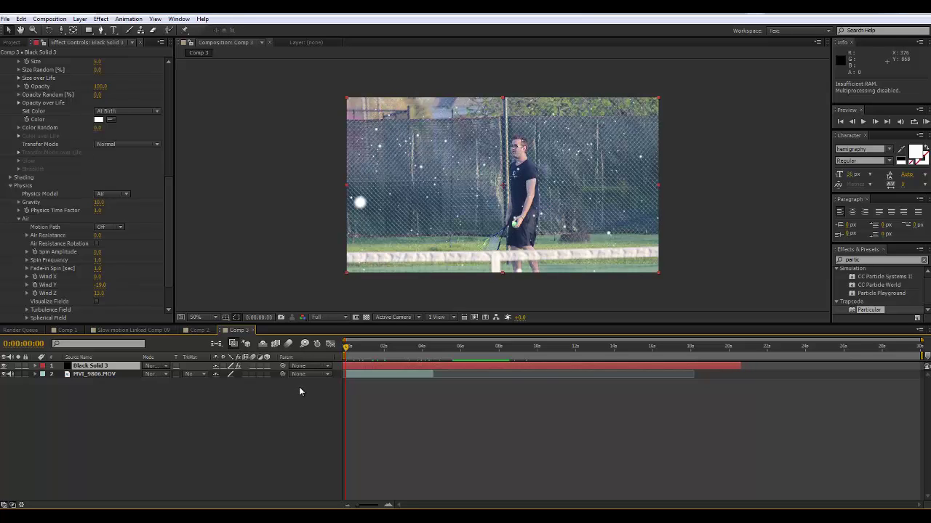
{"action": "key", "text": "ctrl+z"}
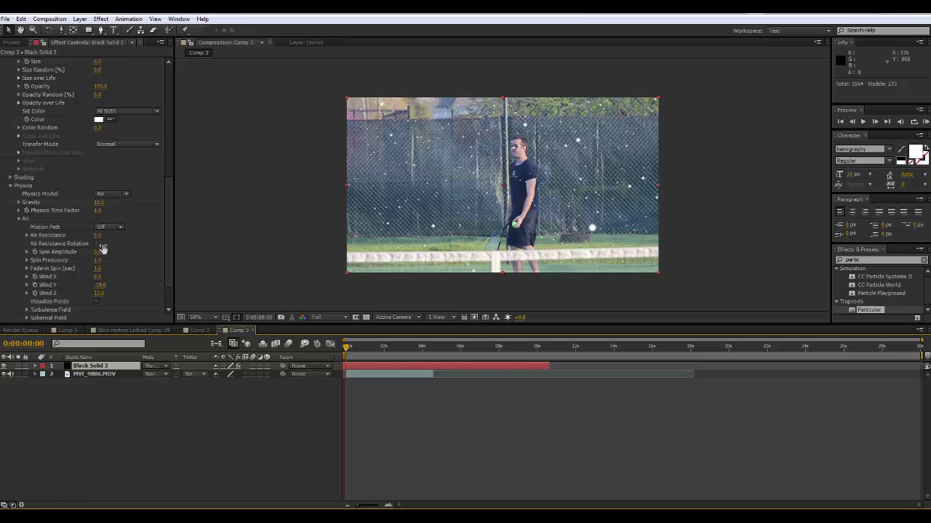
- Set Spin Frequency and Fade-in Spin to 0, enable Air Resistance Rotation, and preview the particles
{"action": "left_click", "coordinate": [98, 260]}
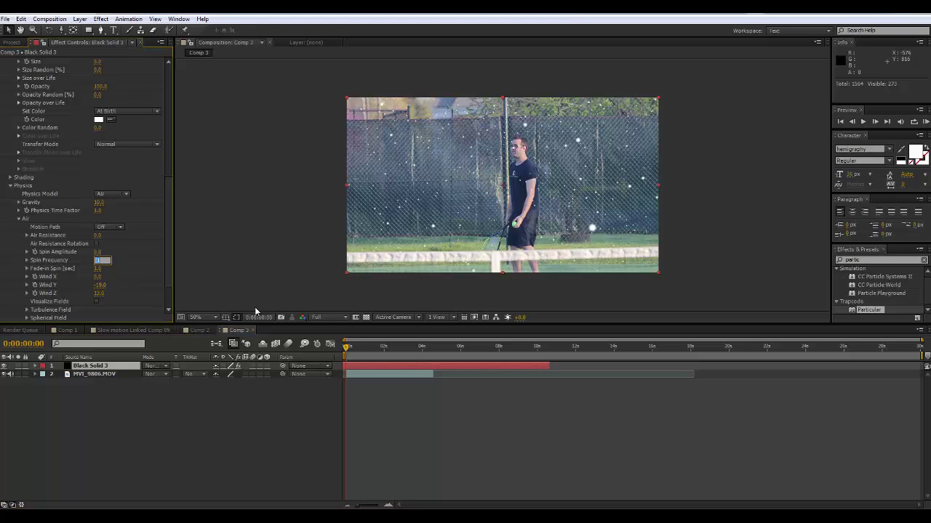
{"action": "type", "text": "0"}
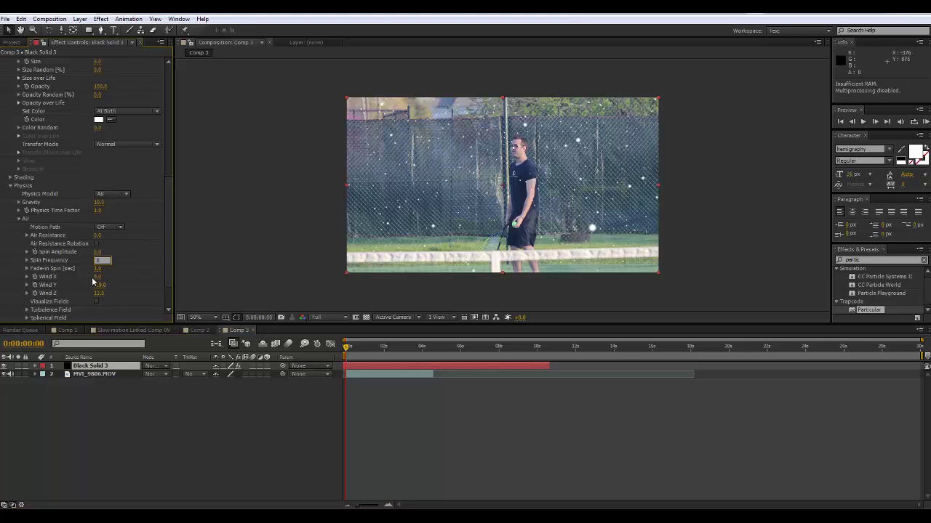
{"action": "key", "text": "Tab"}
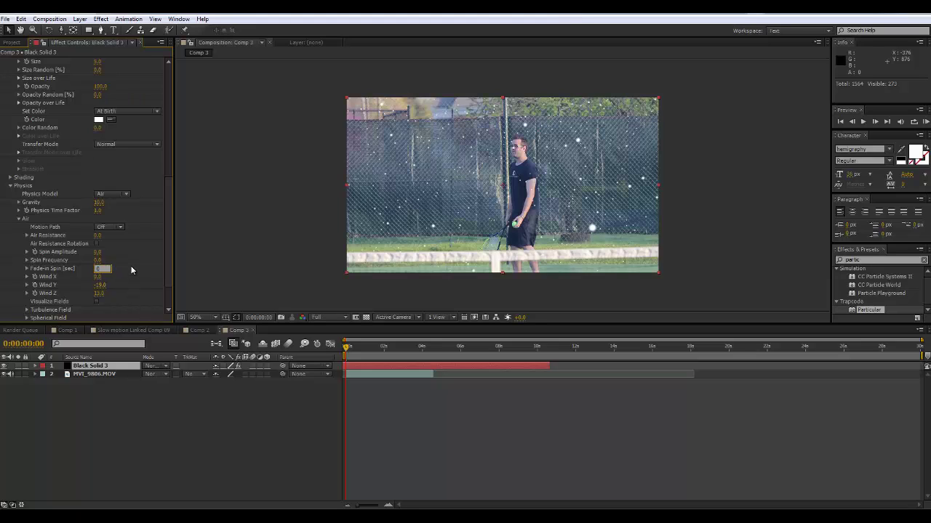
{"action": "key", "text": "Return"}
{"action": "left_click", "coordinate": [97, 244]}
{"action": "key", "text": "space"}
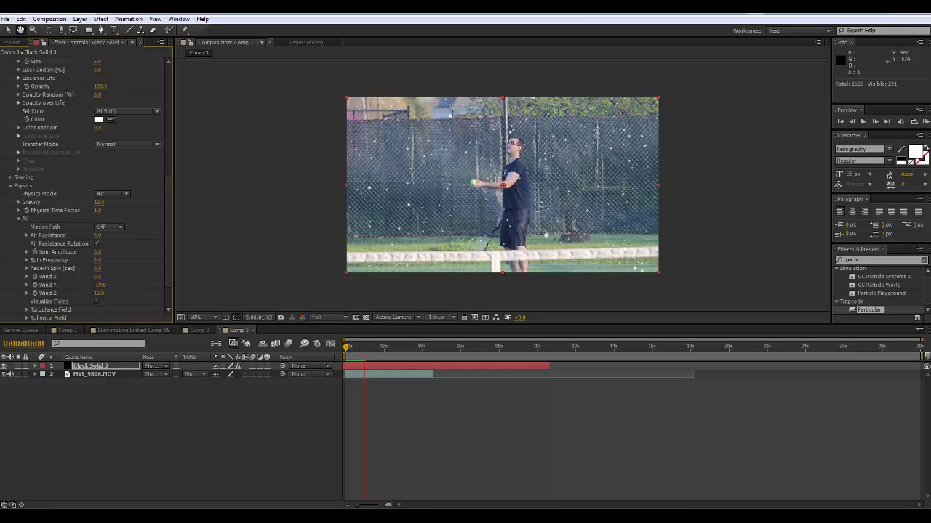
{"action": "key", "text": "space"}
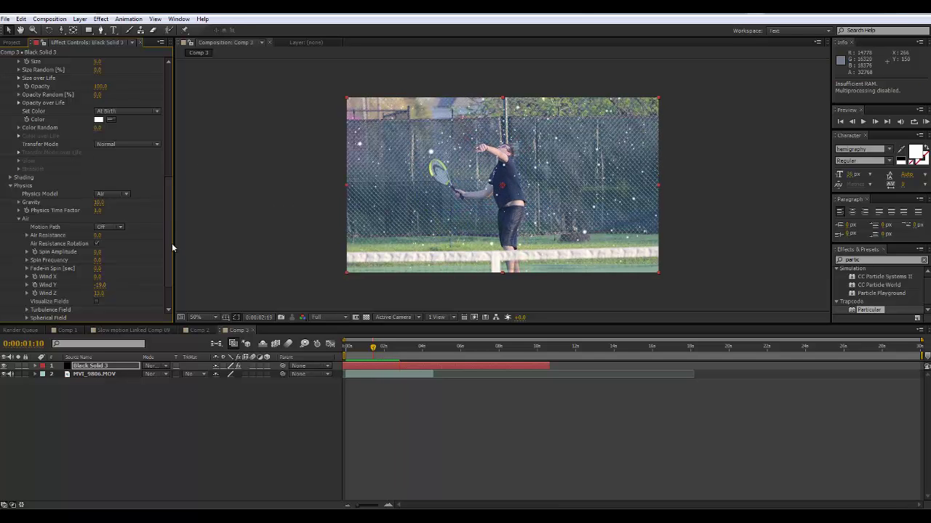
- Set the emitter's Velocity, Velocity Random, Velocity Distribution and Velocity from Motion all to 0
{"action": "left_click_drag", "start_coordinate": [172, 246], "coordinate": [163, 128]}
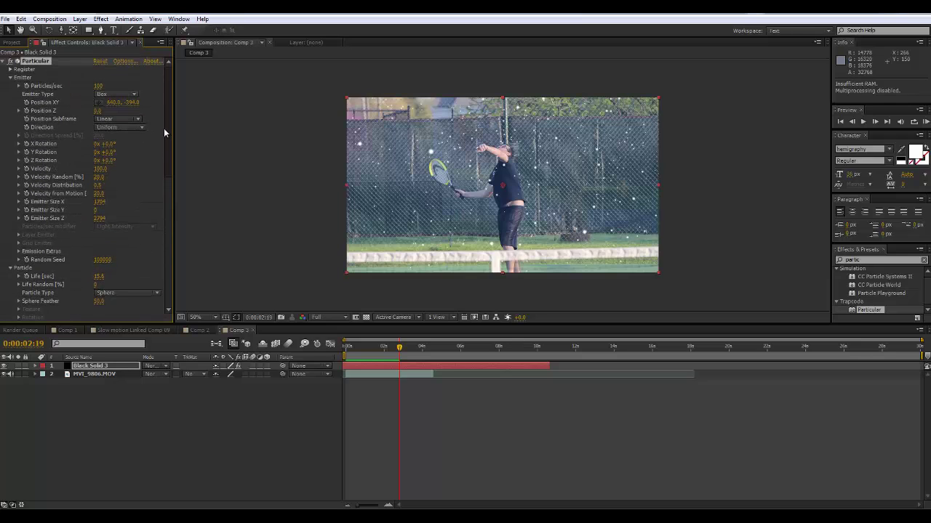
{"action": "left_click", "coordinate": [101, 169]}
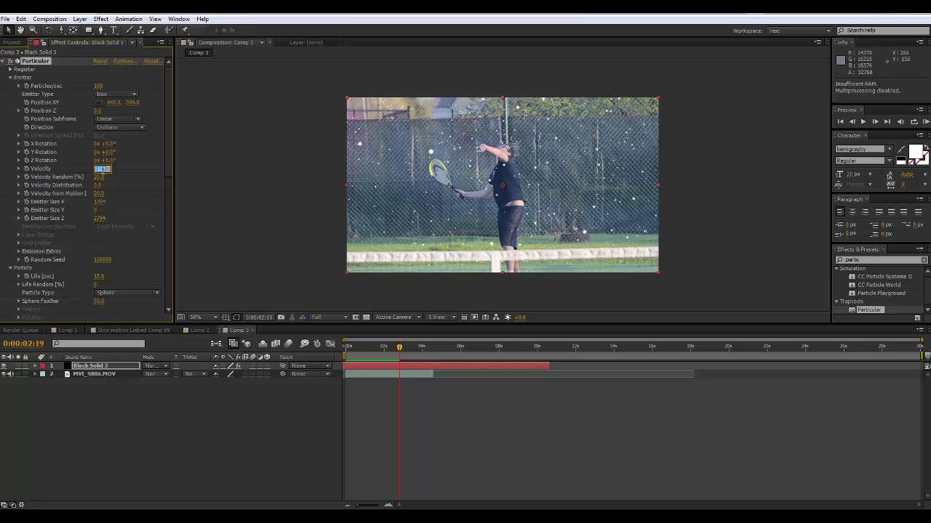
{"action": "type", "text": "0"}
{"action": "key", "text": "Return"}
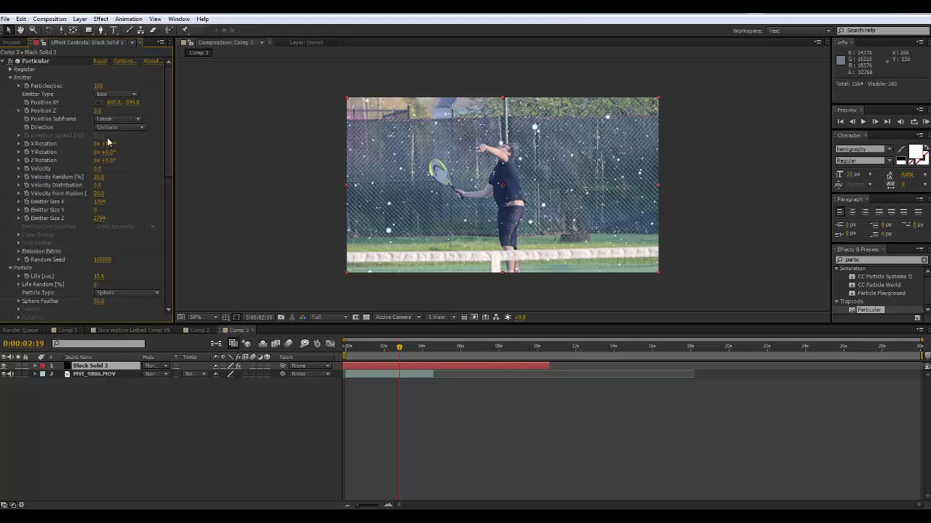
{"action": "left_click", "coordinate": [99, 177]}
{"action": "type", "text": "0"}
{"action": "key", "text": "Return"}
{"action": "left_click", "coordinate": [98, 185]}
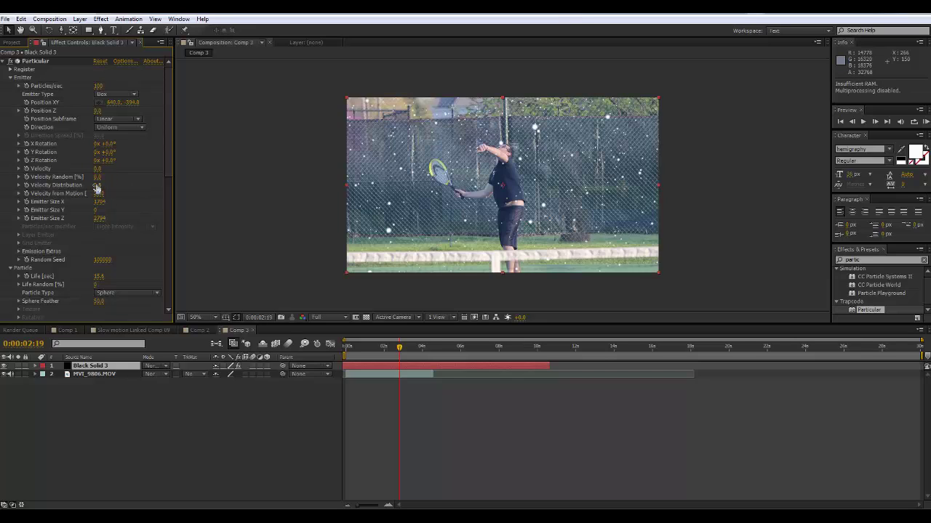
{"action": "type", "text": "0"}
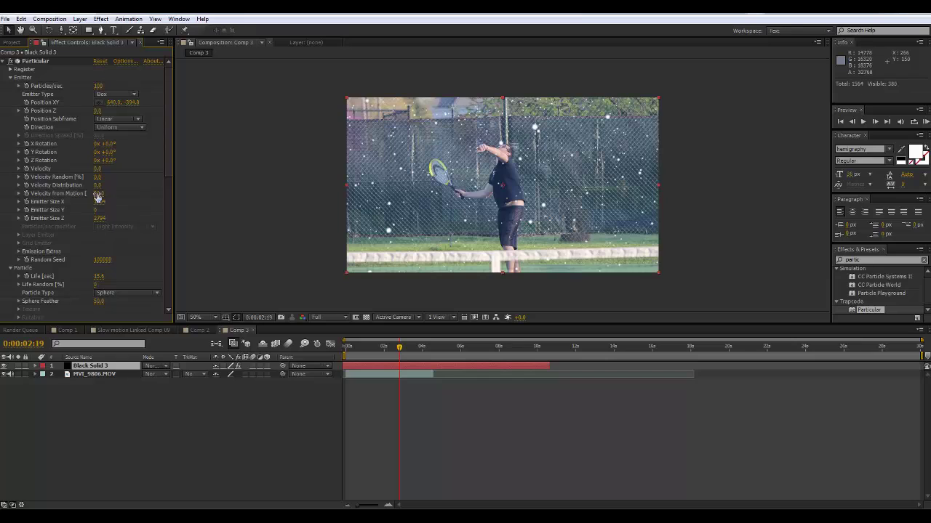
{"action": "key", "text": "Tab"}
{"action": "type", "text": "0"}
{"action": "key", "text": "Return"}
- Preview the particles without emitter velocity from 0:00:00:13 and from 0:00:01:00
{"action": "left_click", "coordinate": [354, 347]}
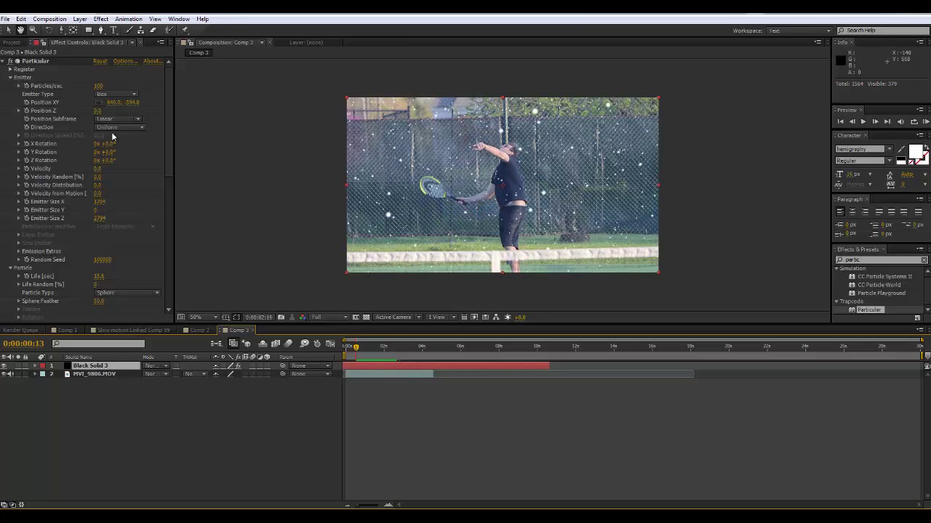
{"action": "left_click", "coordinate": [365, 349]}
{"action": "key", "text": "KP_0"}
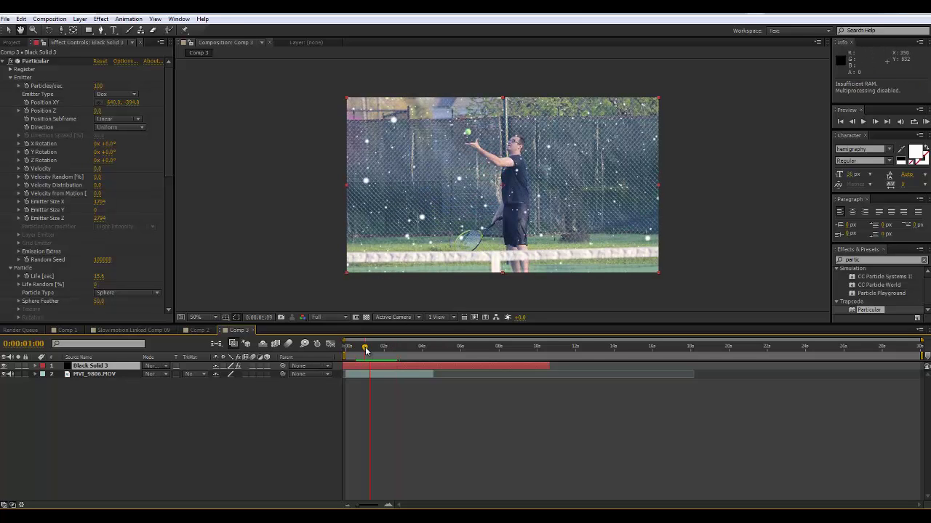
- Weaken the upward wind by setting Wind Y to about -9 under Air, and play the composition from the first frame
{"action": "left_click_drag", "start_coordinate": [166, 99], "coordinate": [170, 251]}
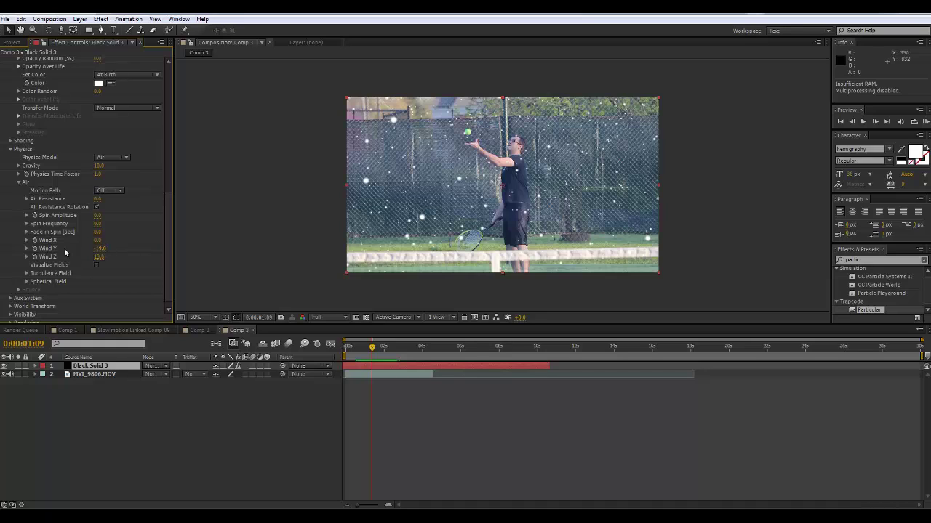
{"action": "left_click_drag", "start_coordinate": [104, 249], "coordinate": [109, 249]}
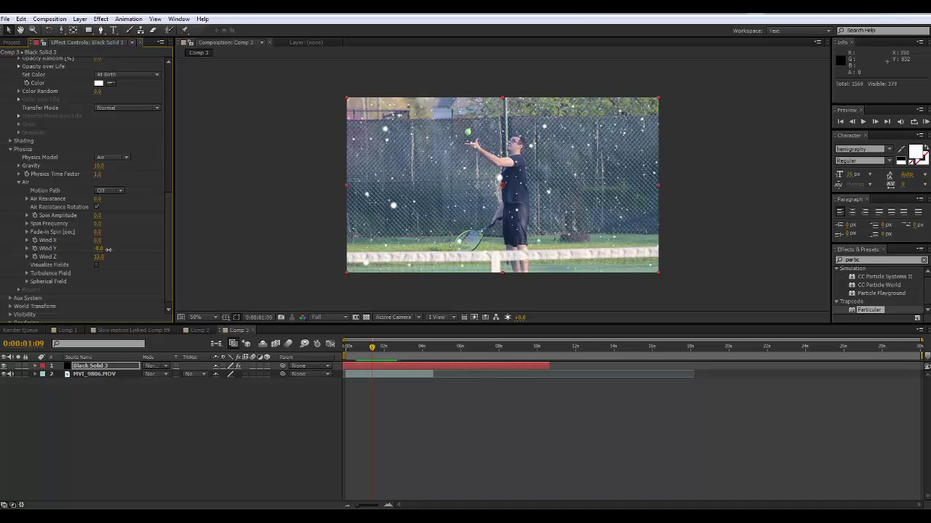
{"action": "left_click", "coordinate": [345, 349]}
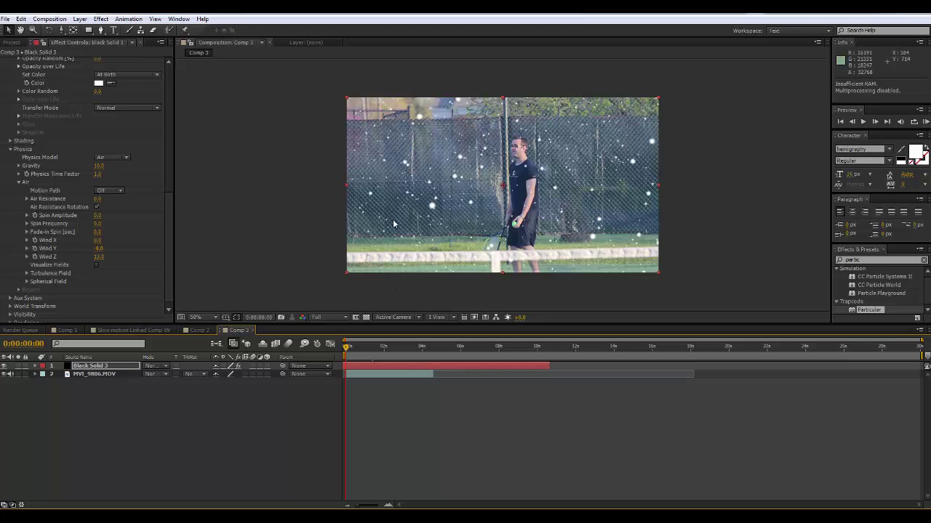
{"action": "key", "text": "space"}
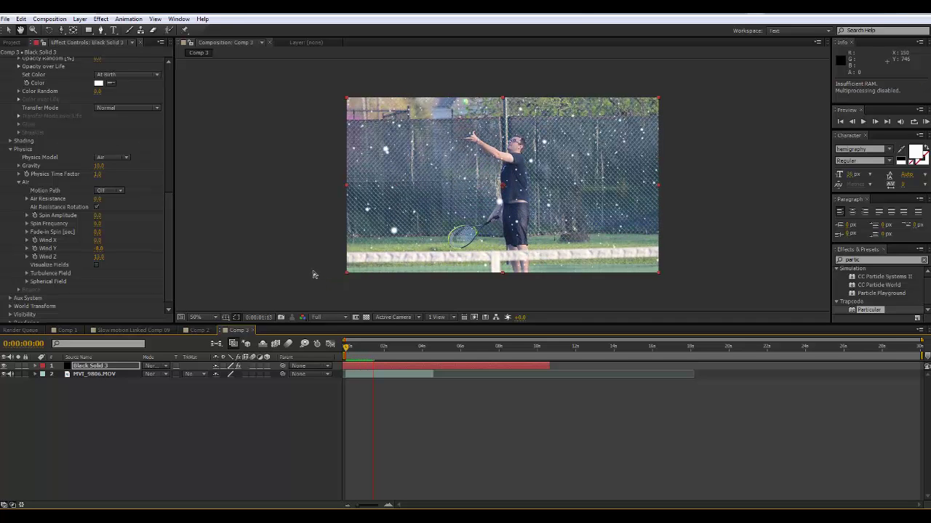
- Replay the opening seconds of the composition several times to judge how the particles fall over the serve footage
{"action": "mouse_move", "coordinate": [344, 347]}
{"action": "left_mouse_down"}
{"action": "mouse_move", "coordinate": [361, 351]}
{"action": "mouse_move", "coordinate": [351, 354]}
{"action": "left_mouse_up"}
{"action": "key", "text": "space"}
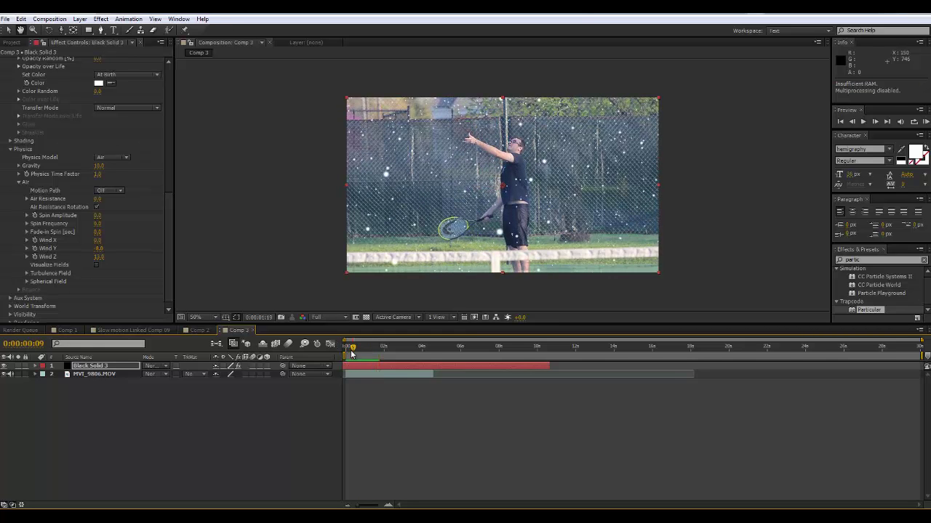
{"action": "left_click", "coordinate": [349, 350]}
{"action": "key", "text": "space"}
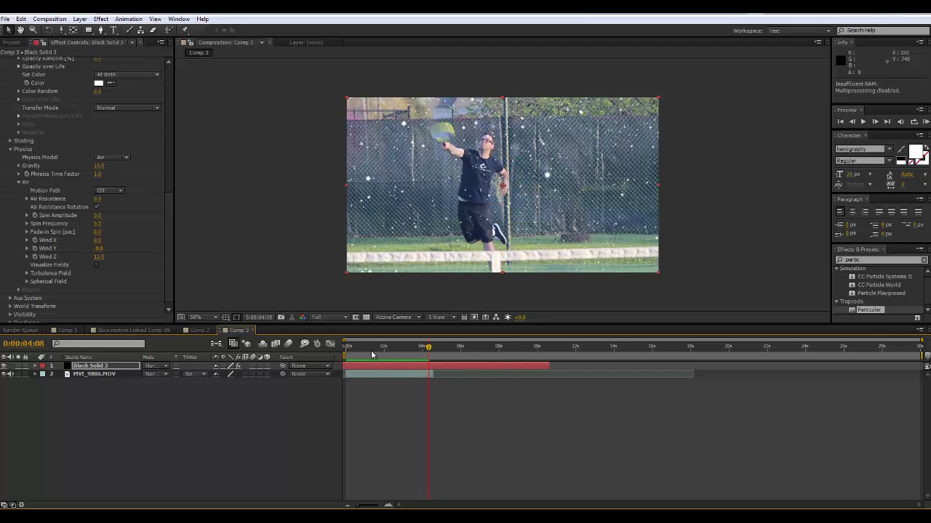
{"action": "left_click", "coordinate": [344, 355]}
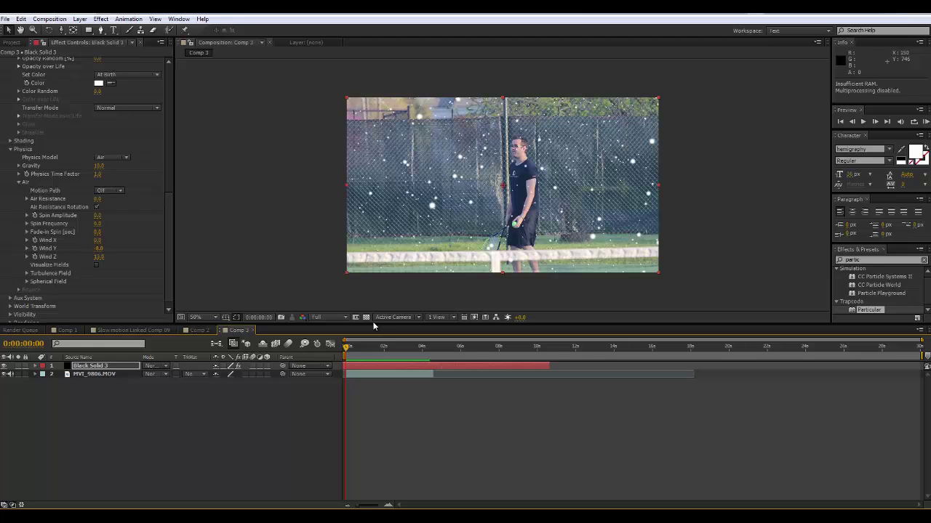
{"action": "key", "text": "space"}
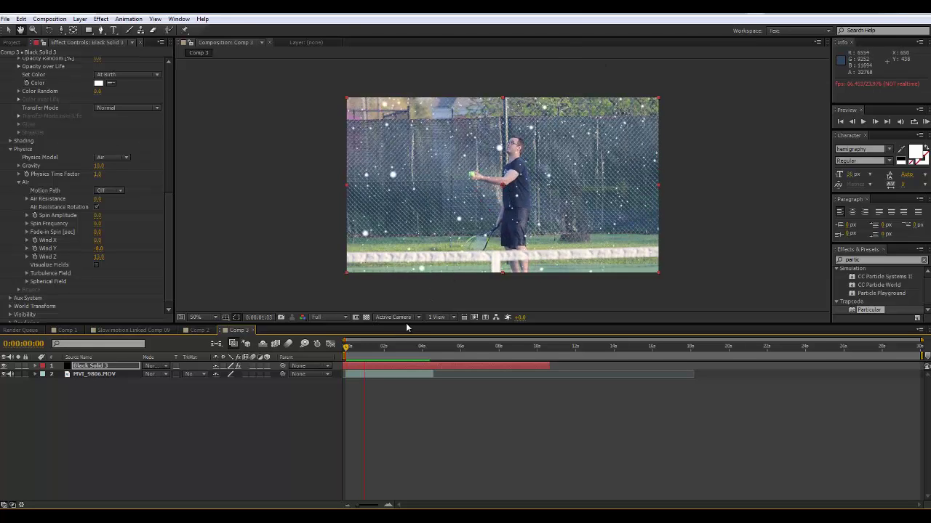
{"action": "key", "text": "space"}
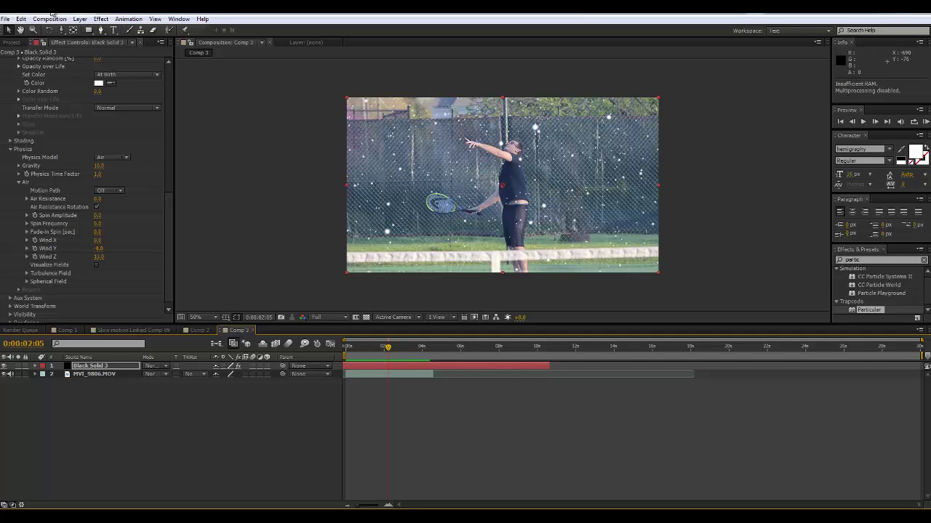
- Create a new composition named Comp 4 with a width and height of 200 px
{"action": "left_click", "coordinate": [80, 18]}
{"action": "left_click", "coordinate": [81, 17]}
{"action": "left_click", "coordinate": [49, 18]}
{"action": "left_click", "coordinate": [79, 30]}
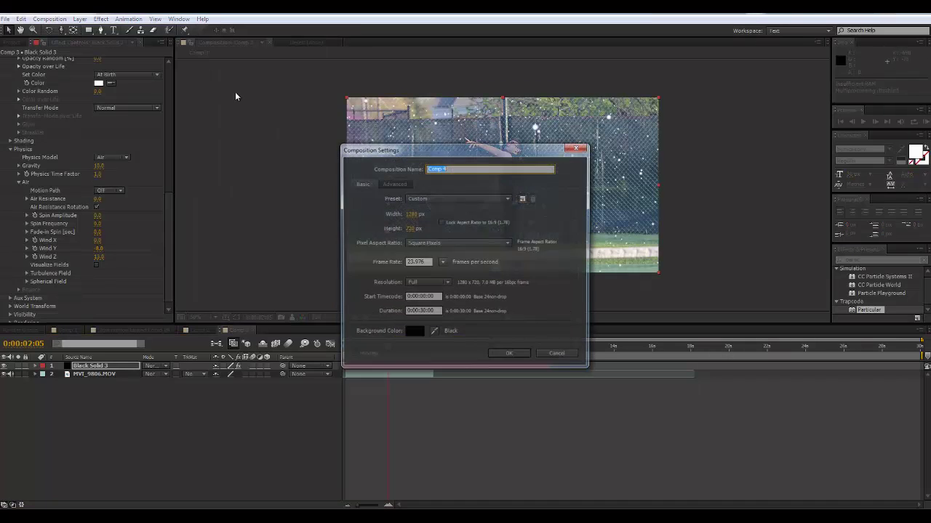
{"action": "left_click", "coordinate": [411, 214]}
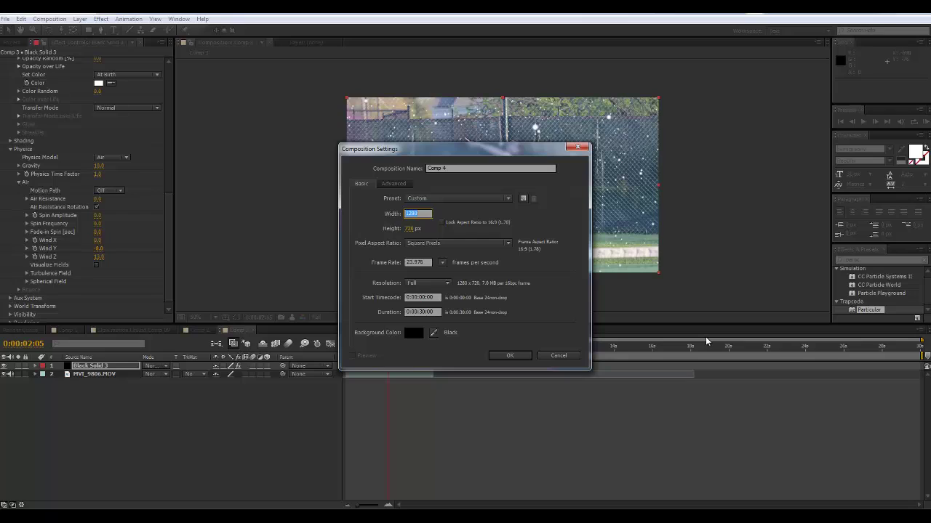
{"action": "type", "text": "200"}
{"action": "key", "text": "Tab"}
{"action": "type", "text": "200"}
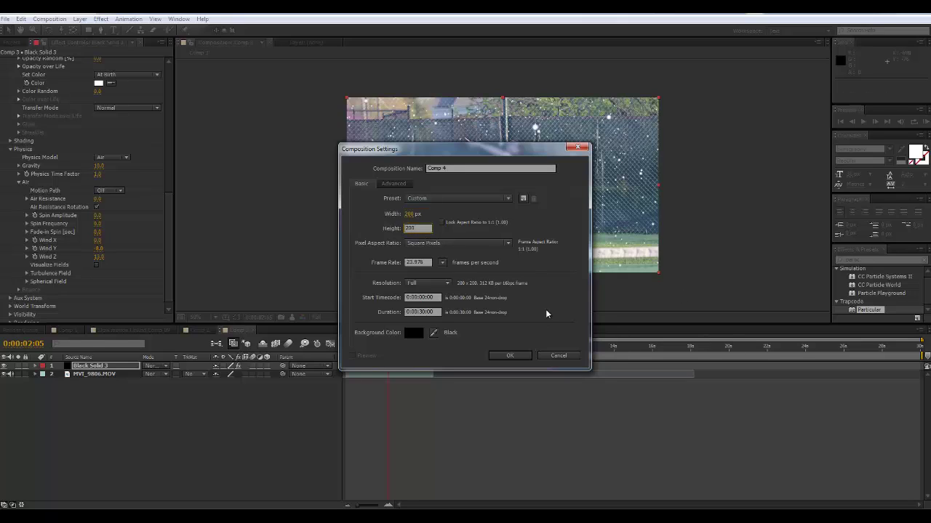
{"action": "key", "text": "Return"}
{"action": "left_click", "coordinate": [514, 356]}
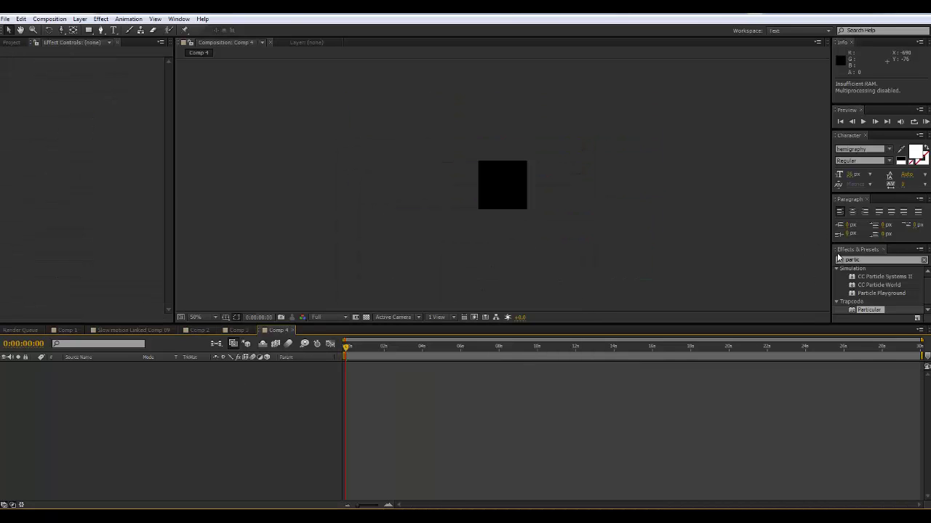
- Add a black 200 x 200 px solid layer to Comp 4
{"action": "left_click", "coordinate": [80, 19]}
{"action": "mouse_move", "coordinate": [93, 30]}
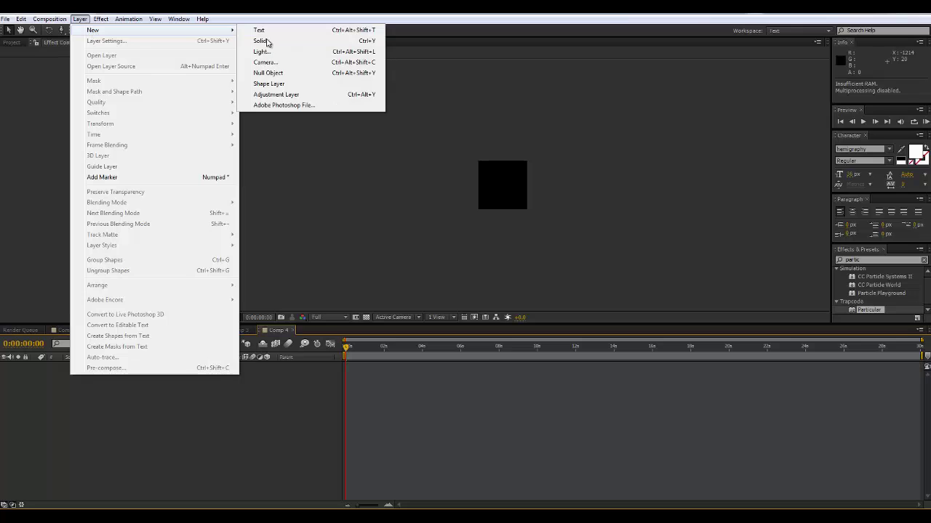
{"action": "left_click", "coordinate": [274, 42]}
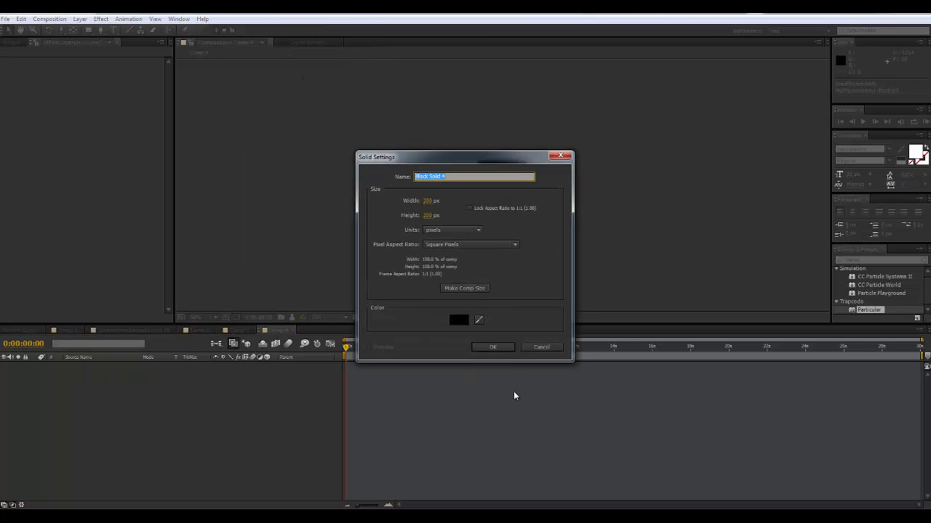
{"action": "left_click", "coordinate": [493, 347]}
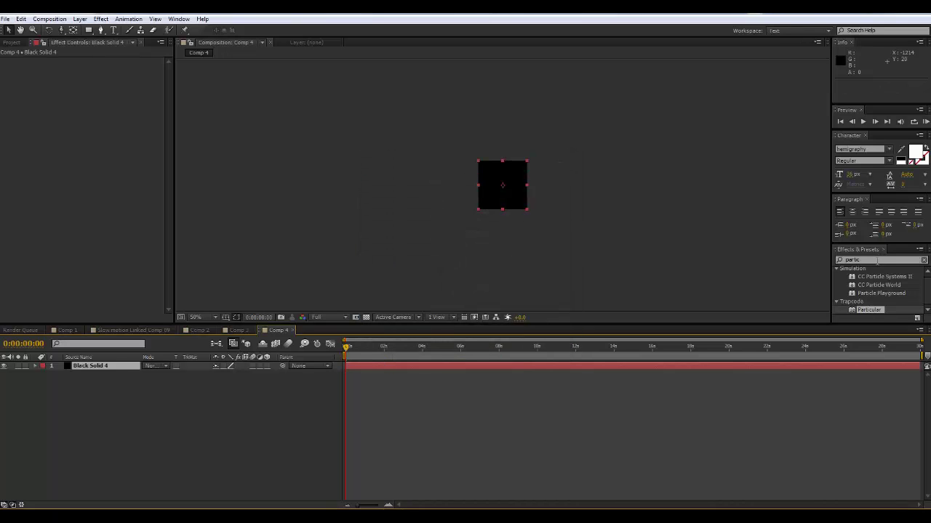
- Find the Video Copilot Element effect and apply it to the black solid layer in Comp 4
{"action": "left_click", "coordinate": [877, 260]}
{"action": "type", "text": "e"}
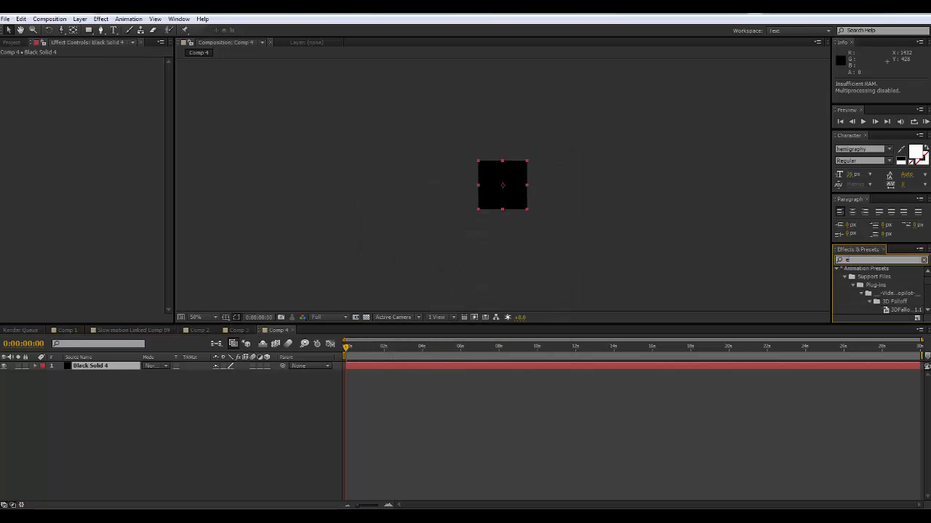
{"action": "type", "text": "leme"}
{"action": "left_click_drag", "start_coordinate": [867, 278], "coordinate": [485, 365]}
{"action": "key", "text": "period"}
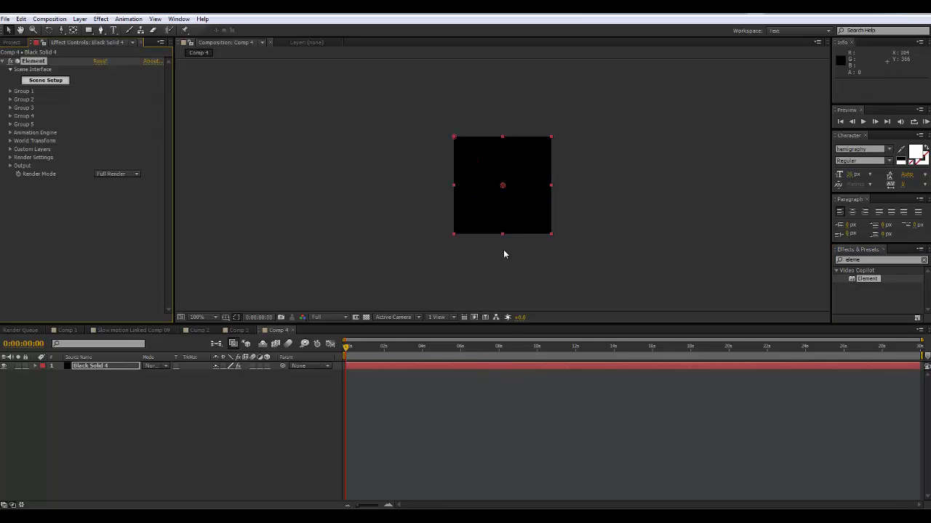
- Open Element's Scene Setup, add the blob model from the Primitives folder, and inspect its shape in the preview
{"action": "left_click", "coordinate": [40, 84]}
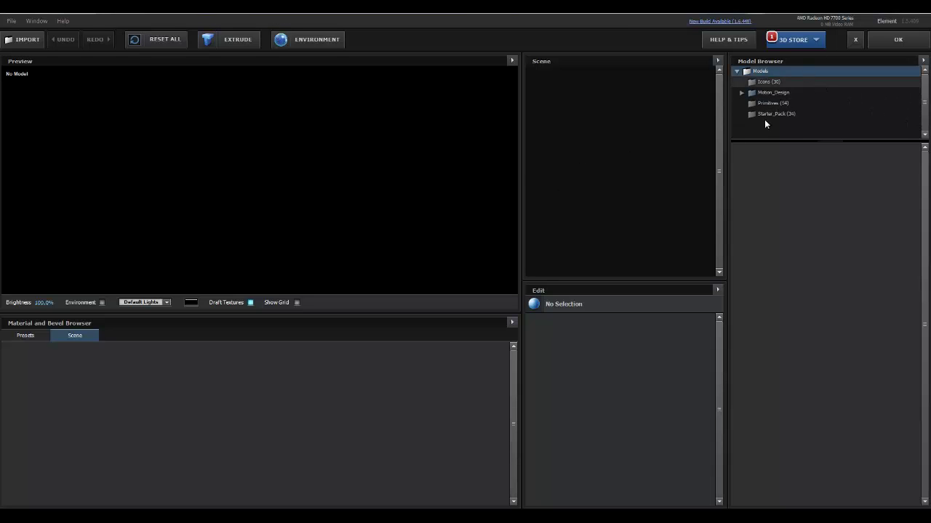
{"action": "left_click", "coordinate": [775, 105]}
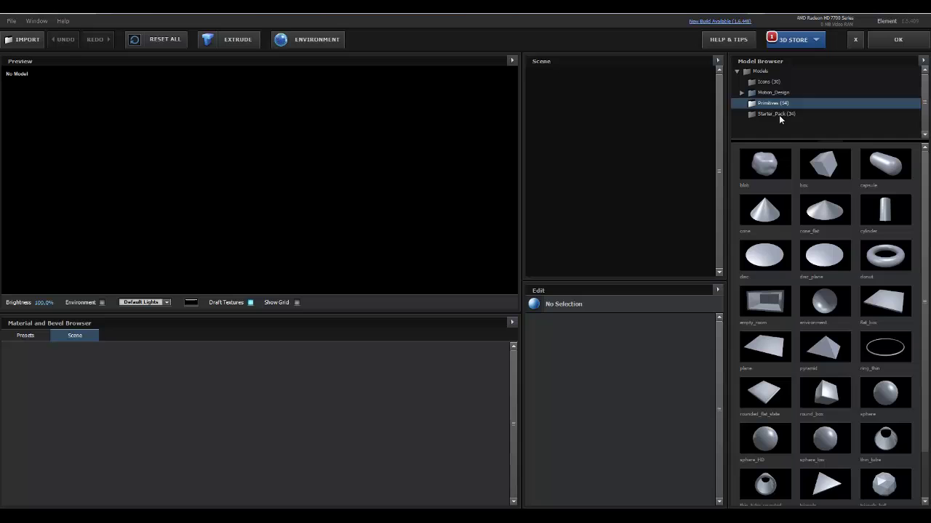
{"action": "left_click", "coordinate": [765, 164]}
{"action": "left_click_drag", "start_coordinate": [246, 167], "coordinate": [197, 167]}
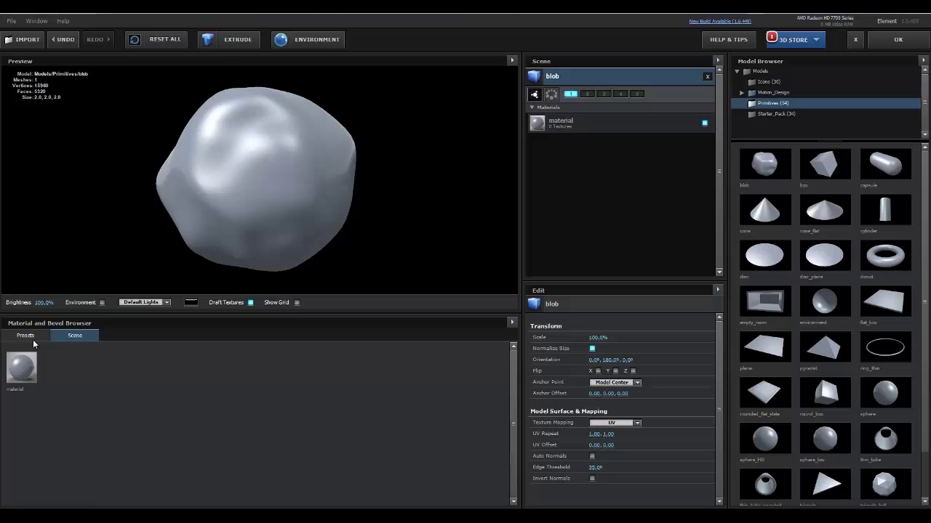
- Apply the Chrome material preset to the blob, inspect its reflections from several angles, and accept the scene
{"action": "left_click", "coordinate": [32, 338]}
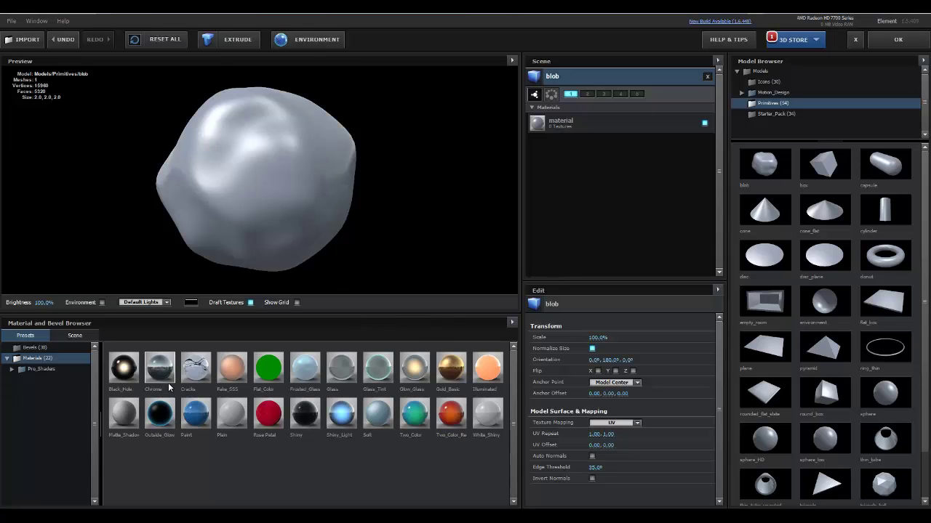
{"action": "left_click_drag", "start_coordinate": [171, 385], "coordinate": [265, 176]}
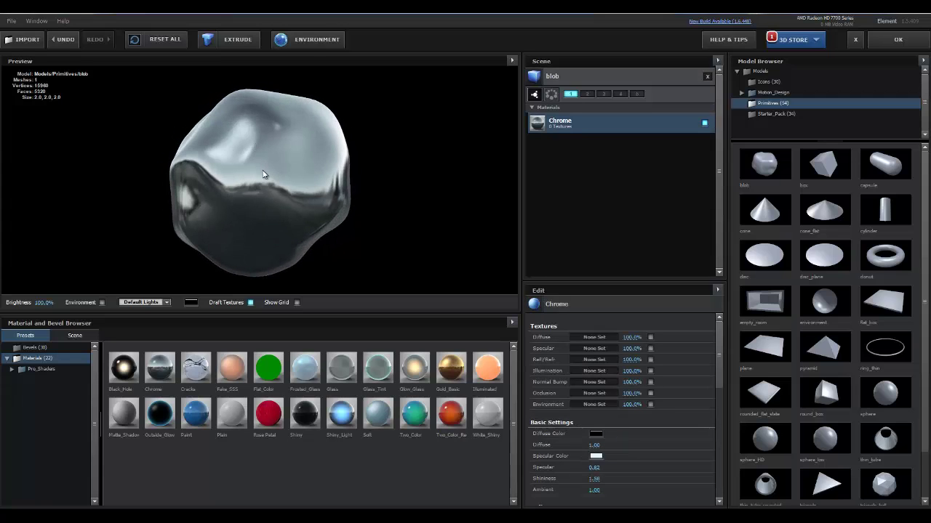
{"action": "left_click_drag", "start_coordinate": [336, 374], "coordinate": [260, 238]}
{"action": "left_click_drag", "start_coordinate": [341, 367], "coordinate": [244, 222]}
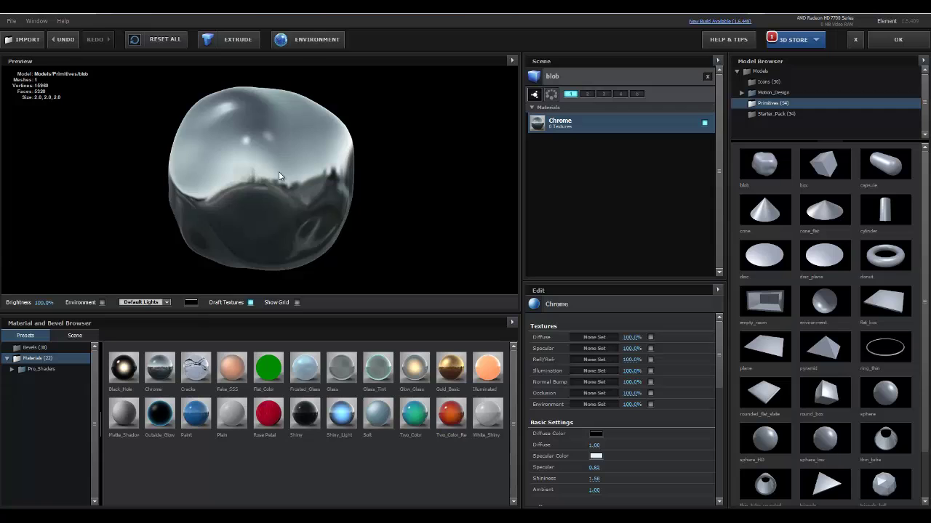
{"action": "left_click_drag", "start_coordinate": [280, 176], "coordinate": [305, 214]}
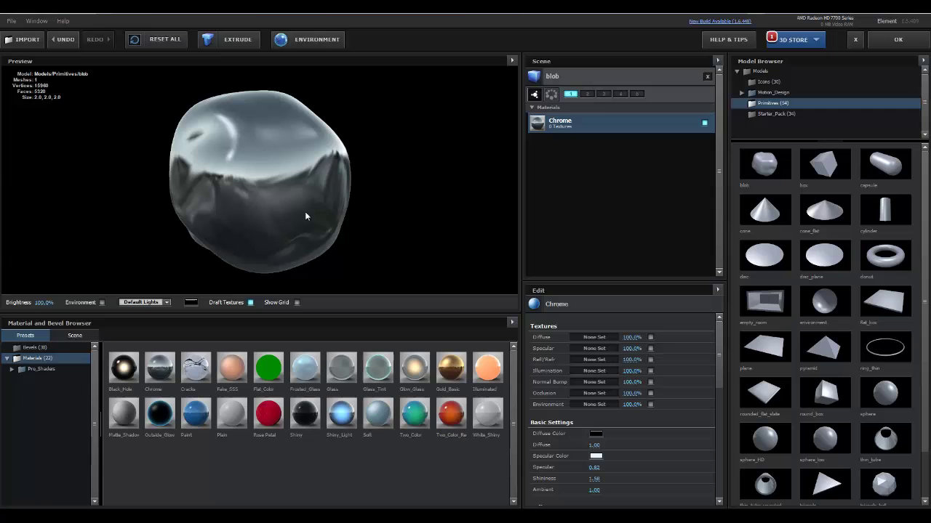
{"action": "left_click", "coordinate": [894, 42]}
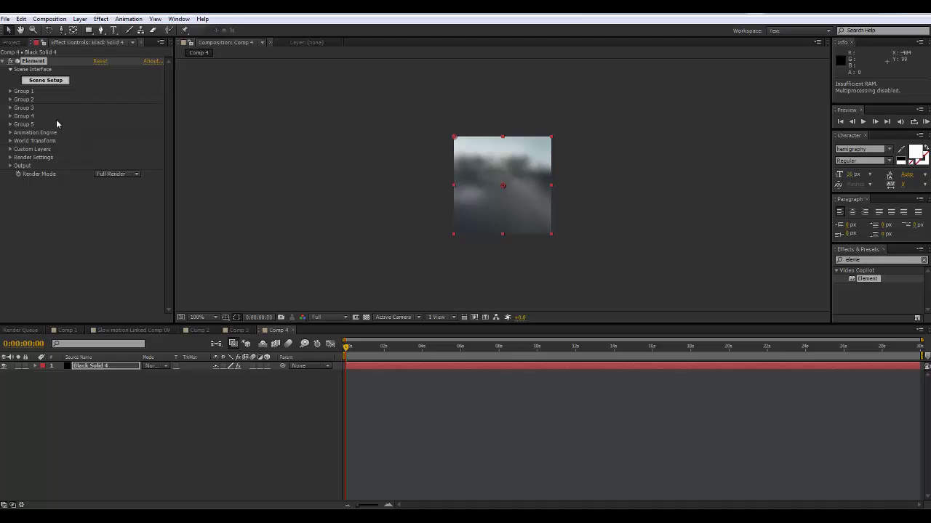
- Reduce Group 1's Particle Look size until the whole chrome blob fits inside the frame, and check it up close
{"action": "left_click", "coordinate": [10, 92]}
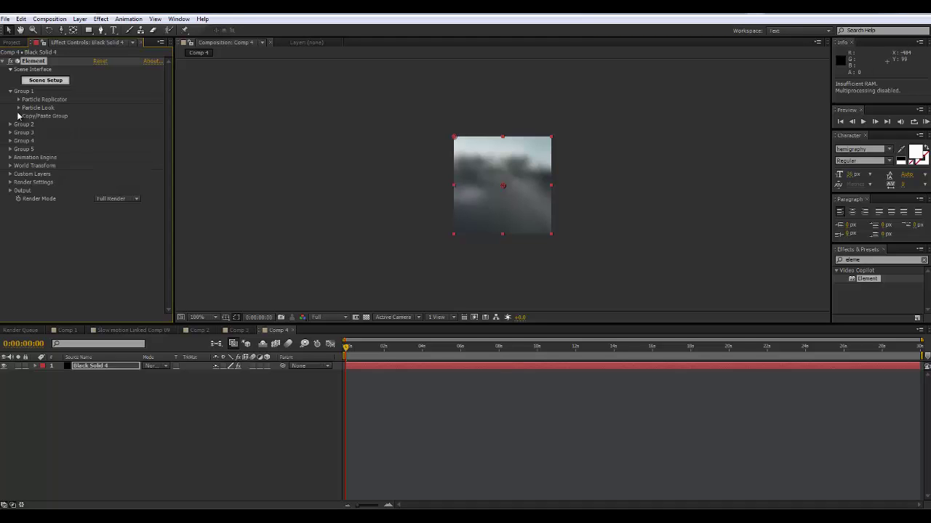
{"action": "left_click", "coordinate": [18, 108]}
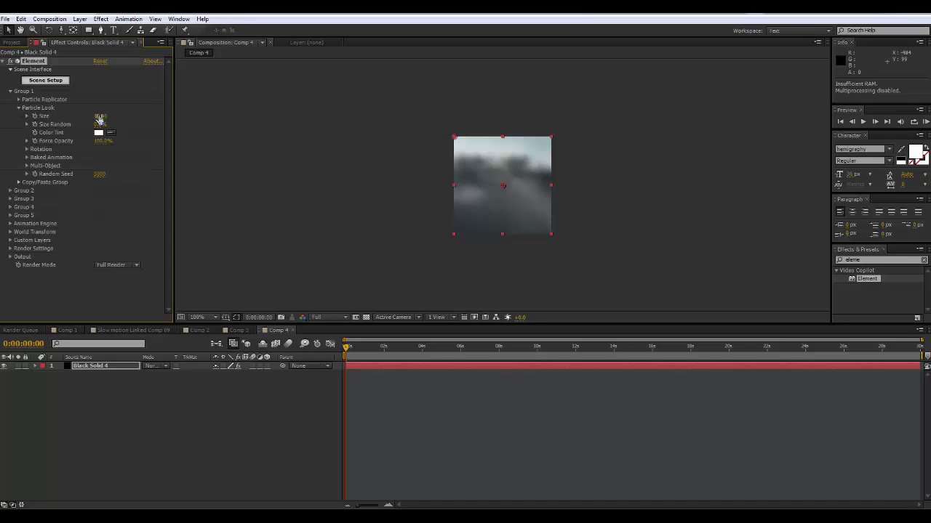
{"action": "mouse_move", "coordinate": [90, 115]}
{"action": "left_mouse_down"}
{"action": "mouse_move", "coordinate": [1, 115]}
{"action": "mouse_move", "coordinate": [90, 116]}
{"action": "left_mouse_up"}
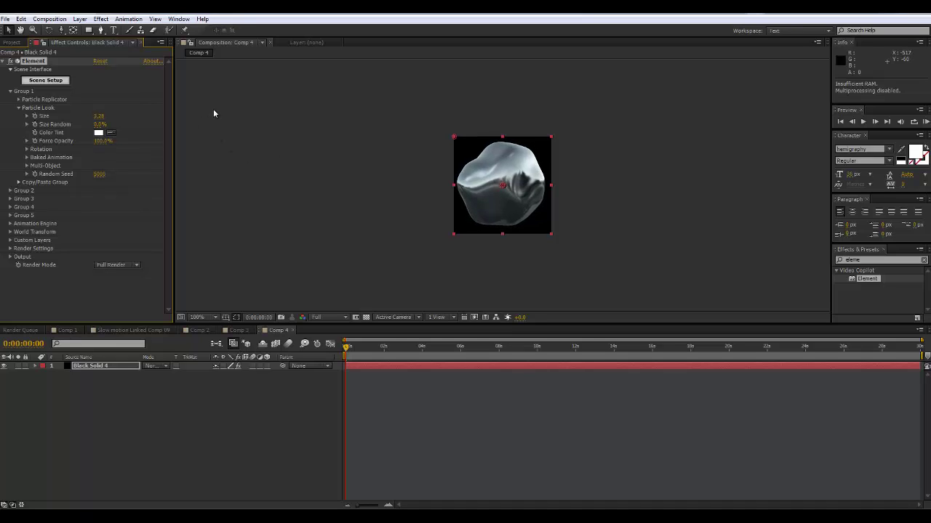
{"action": "left_click", "coordinate": [591, 213]}
{"action": "key", "text": "period"}
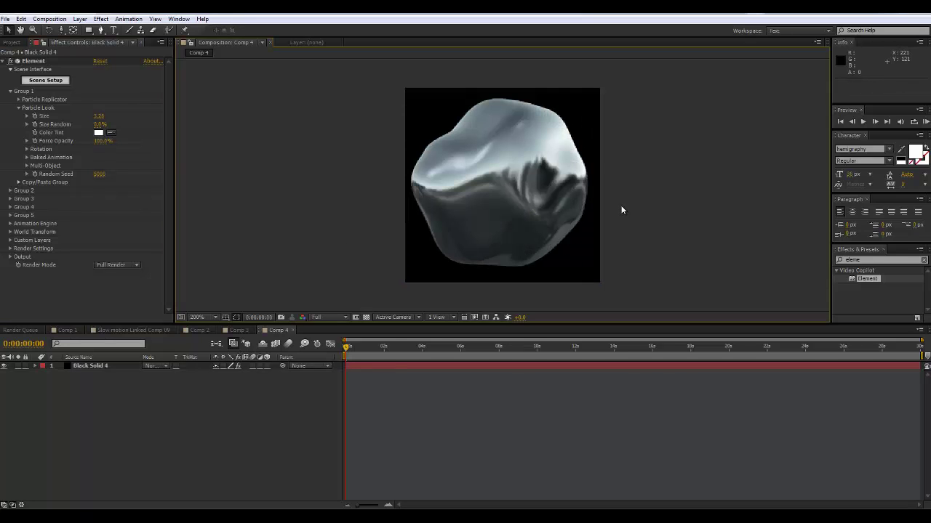
{"action": "key", "text": "comma"}
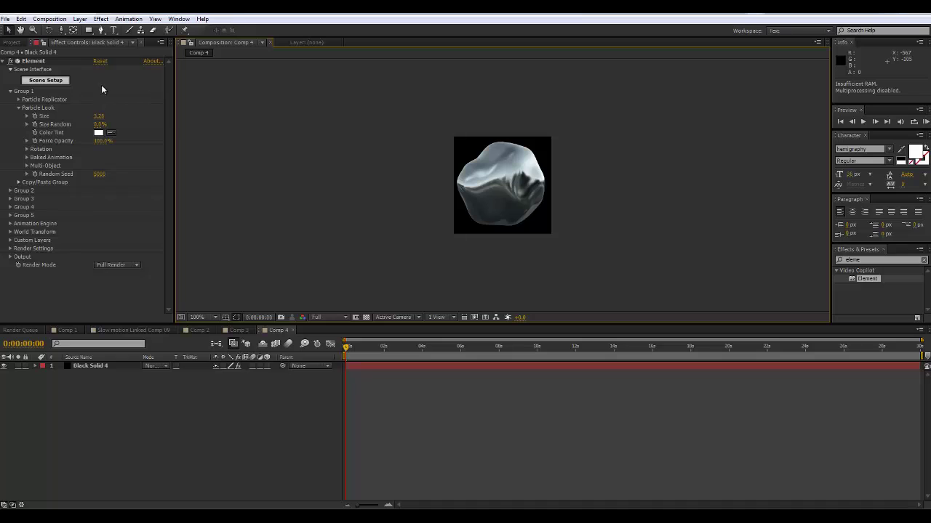
- Enable keyframing for the Z rotation in Group 1's Particle Look at the first frame, undoing the mistaken Y rotation keyframe
{"action": "left_click", "coordinate": [26, 150]}
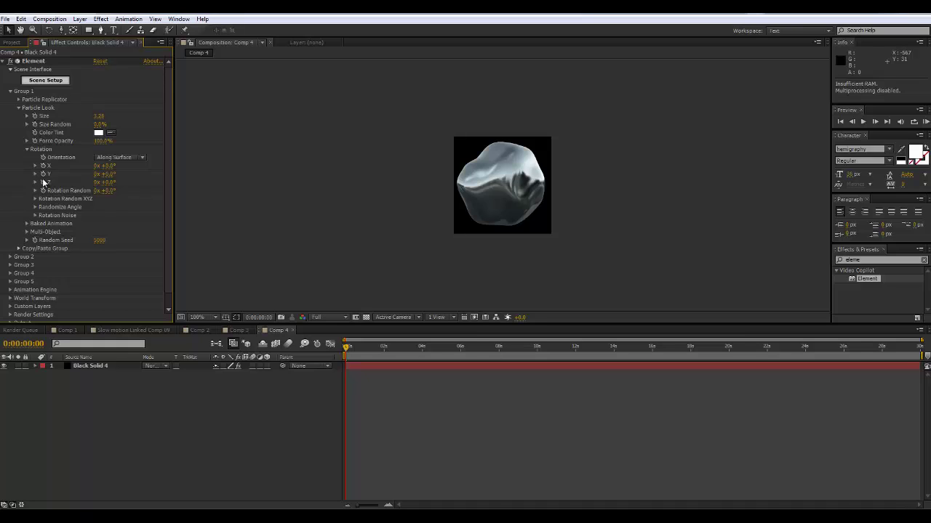
{"action": "left_click", "coordinate": [44, 175]}
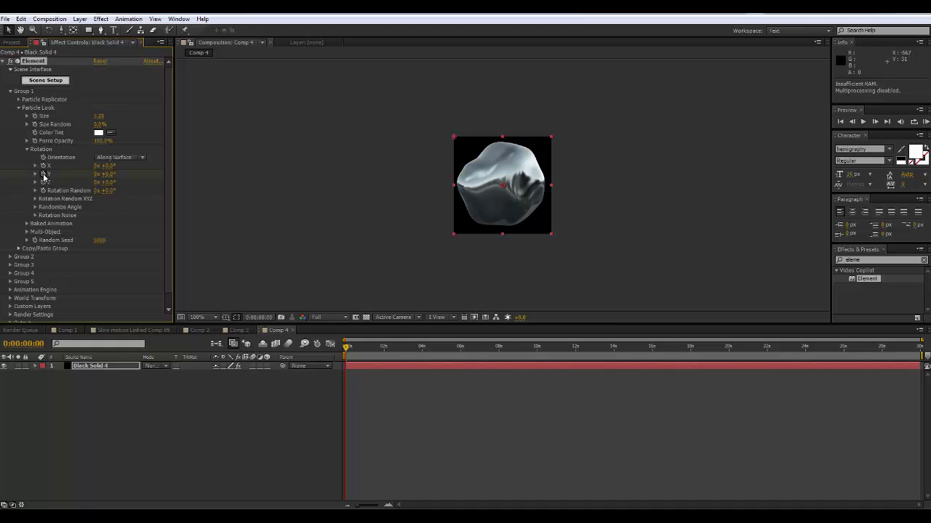
{"action": "key", "text": "z"}
{"action": "key", "text": "ctrl+z"}
{"action": "left_click", "coordinate": [44, 183]}
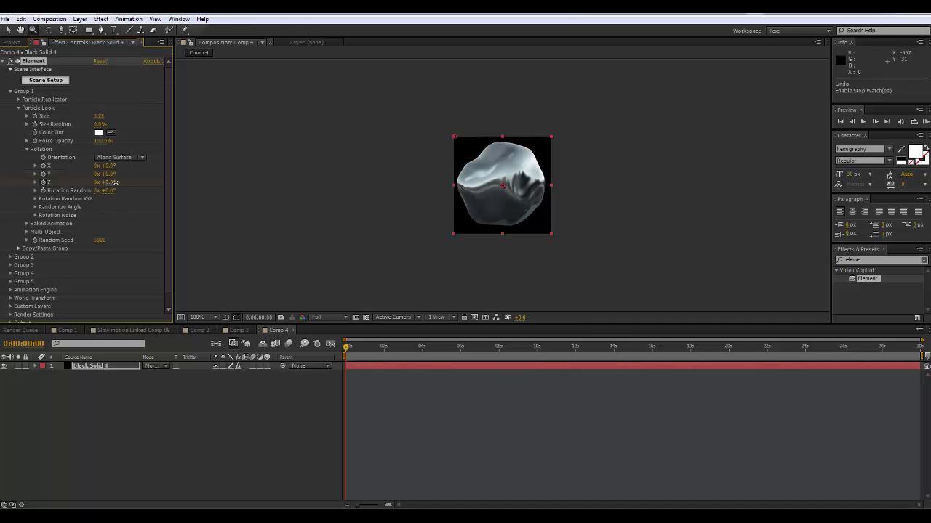
- Try different Z rotation angles on the blob, and undo the rotation change
{"action": "left_click_drag", "start_coordinate": [114, 182], "coordinate": [131, 182]}
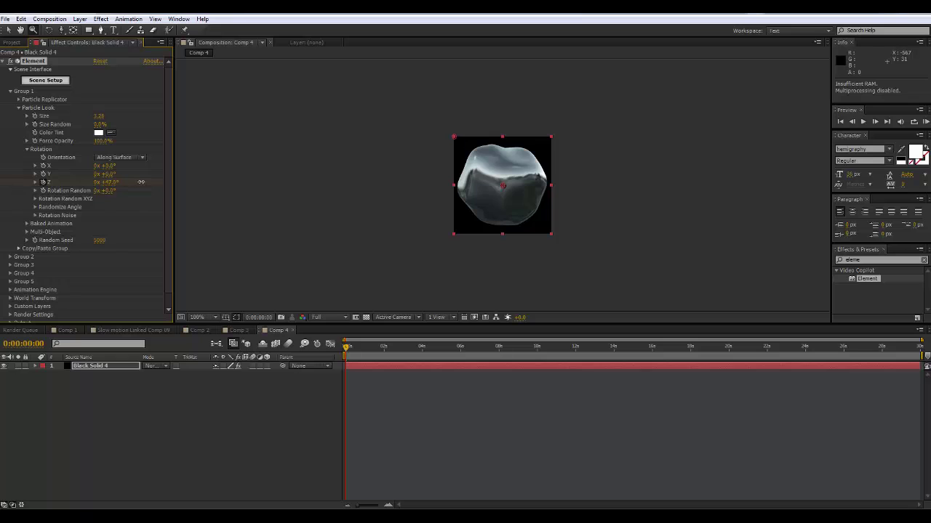
{"action": "left_click_drag", "start_coordinate": [141, 182], "coordinate": [68, 216]}
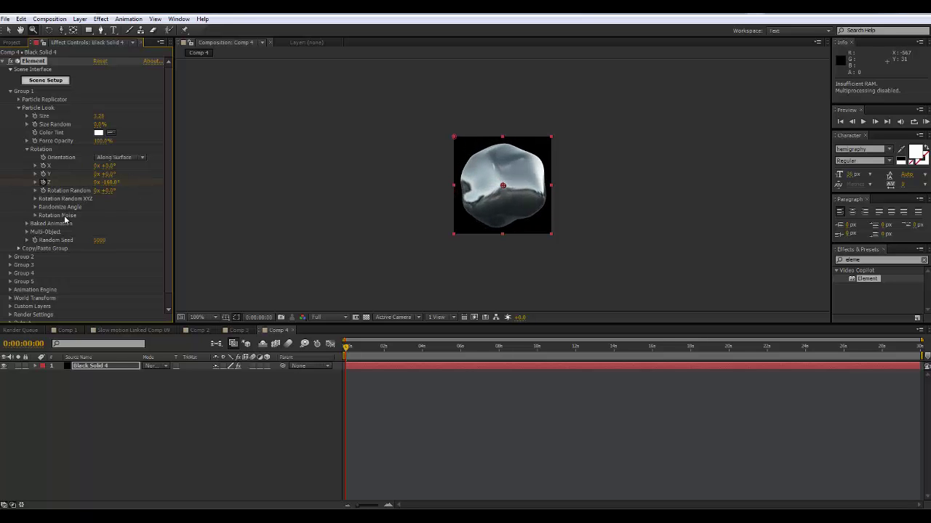
{"action": "key", "text": "ctrl+z"}
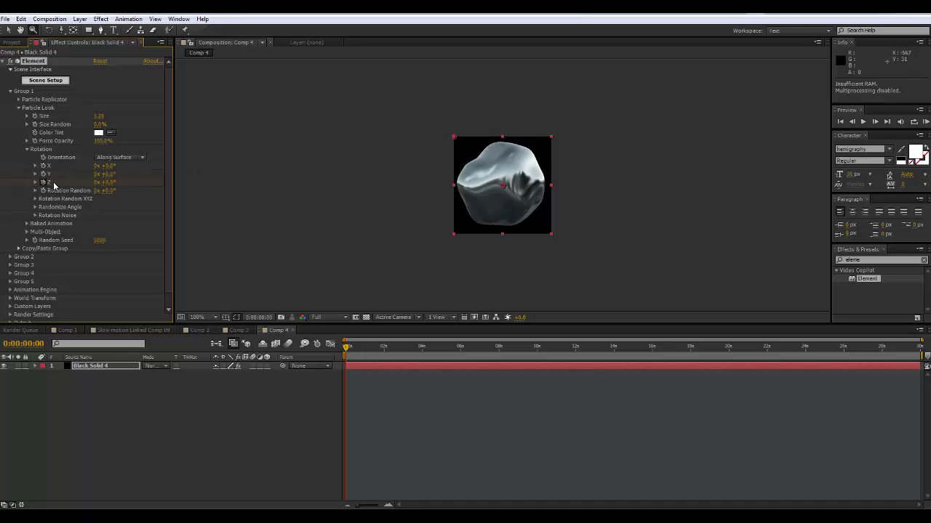
- Keyframe the blob's Z rotation to about 80 degrees at 6 seconds, and preview the spin from the start
{"action": "left_click", "coordinate": [461, 350]}
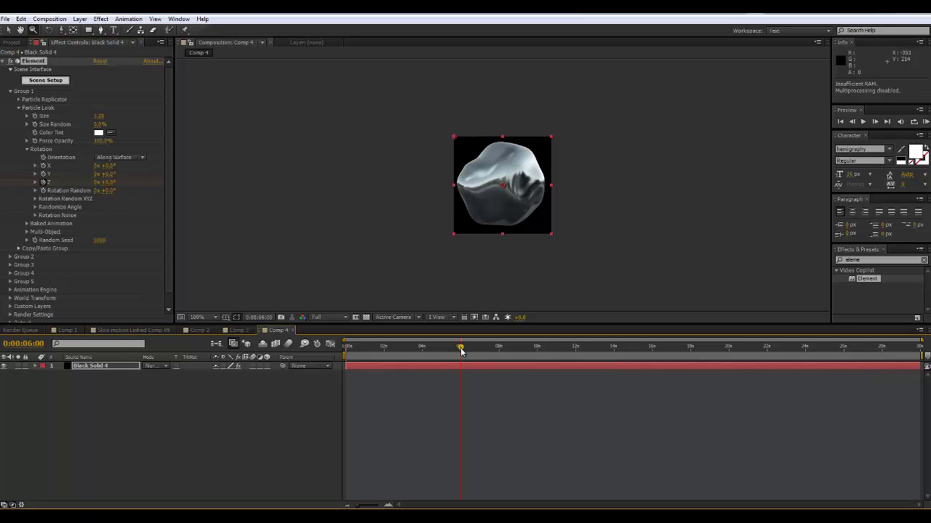
{"action": "left_click_drag", "start_coordinate": [108, 183], "coordinate": [157, 183]}
{"action": "left_click", "coordinate": [347, 349]}
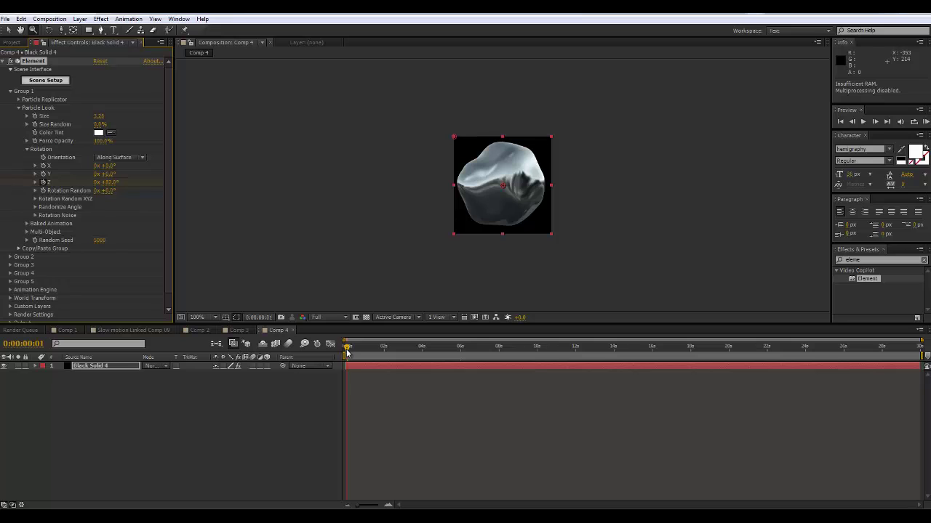
{"action": "key", "text": "KP_0"}
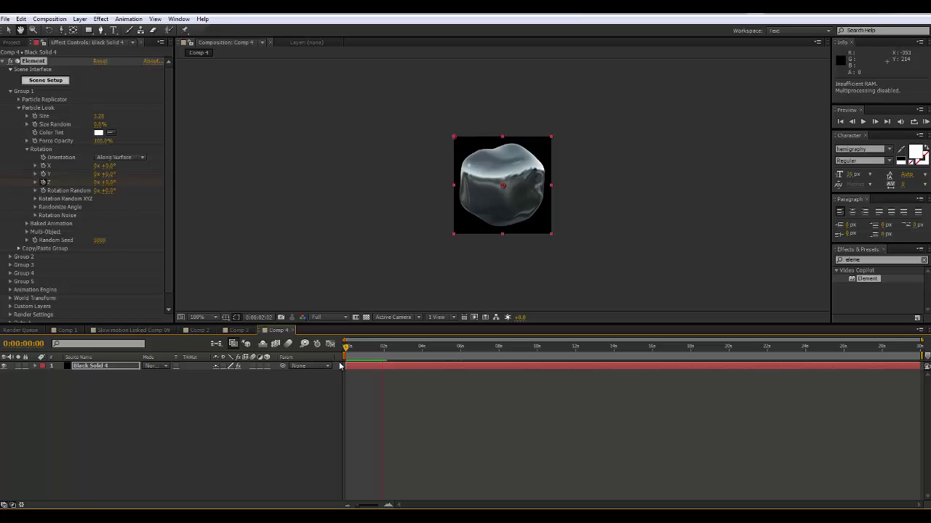
{"action": "key", "text": "space"}
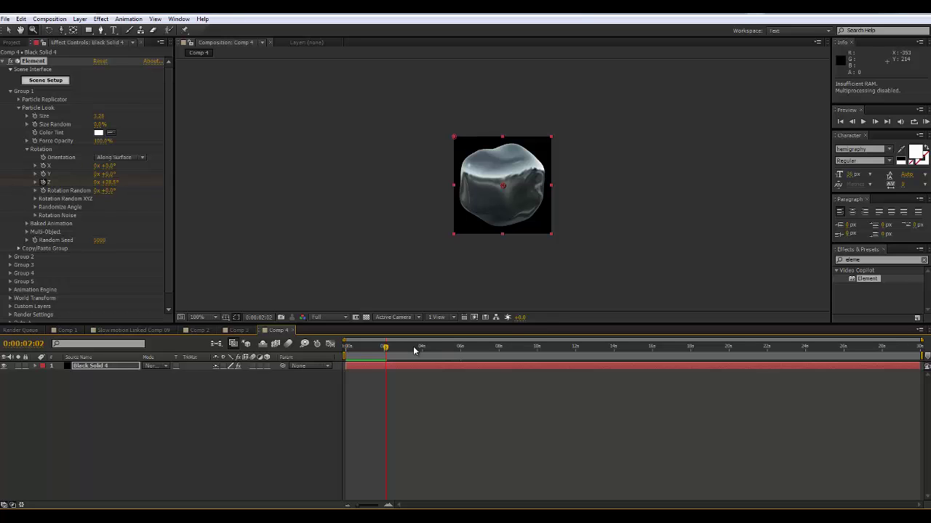
- Shorten Comp 4's work area so it ends at about 6 seconds, and scrub back through the rotation
{"action": "left_click_drag", "start_coordinate": [413, 351], "coordinate": [459, 352]}
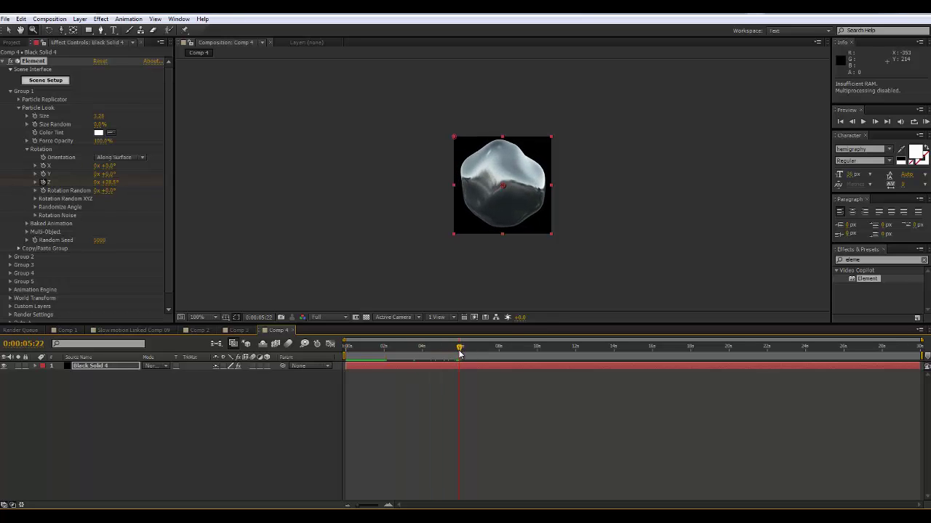
{"action": "left_click_drag", "start_coordinate": [922, 354], "coordinate": [462, 380]}
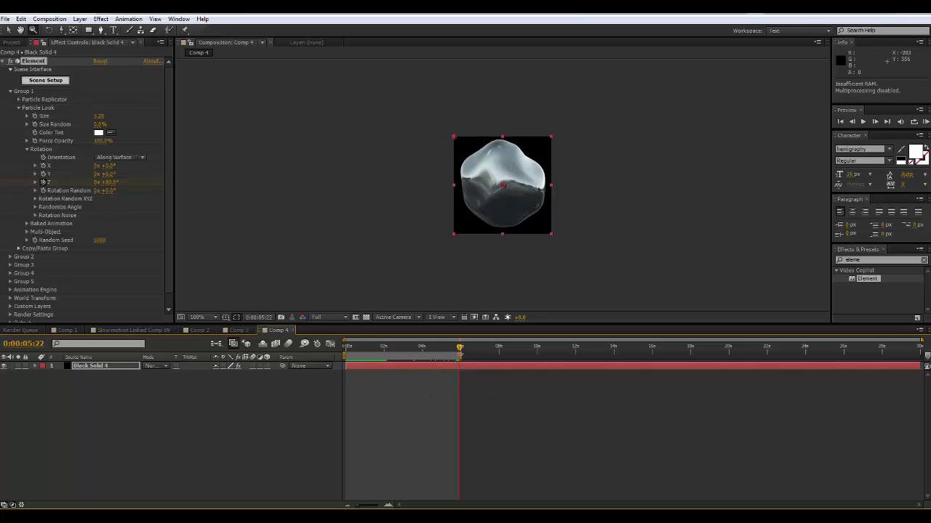
{"action": "left_click_drag", "start_coordinate": [457, 350], "coordinate": [368, 357]}
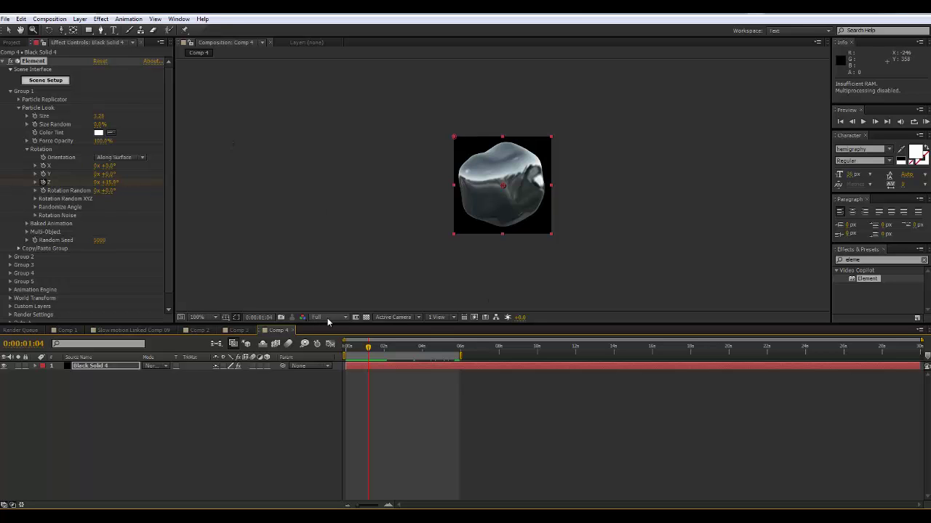
- Send Comp 4 to the render queue with Make Movie and open its output module settings
{"action": "left_click", "coordinate": [84, 22]}
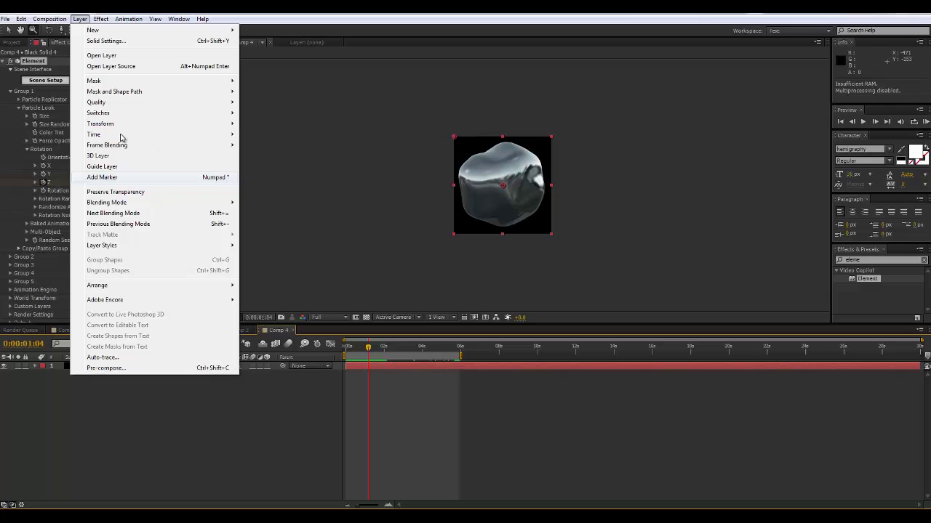
{"action": "mouse_move", "coordinate": [115, 138]}
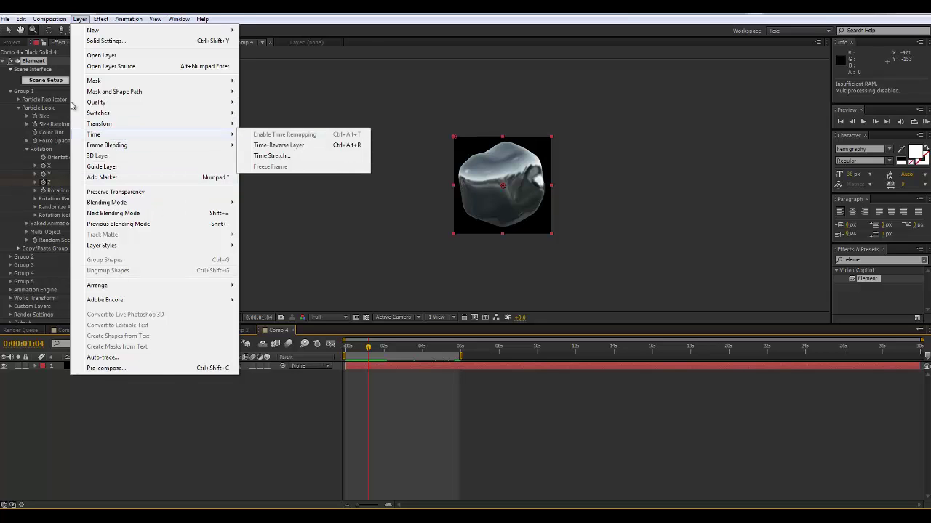
{"action": "mouse_move", "coordinate": [53, 19]}
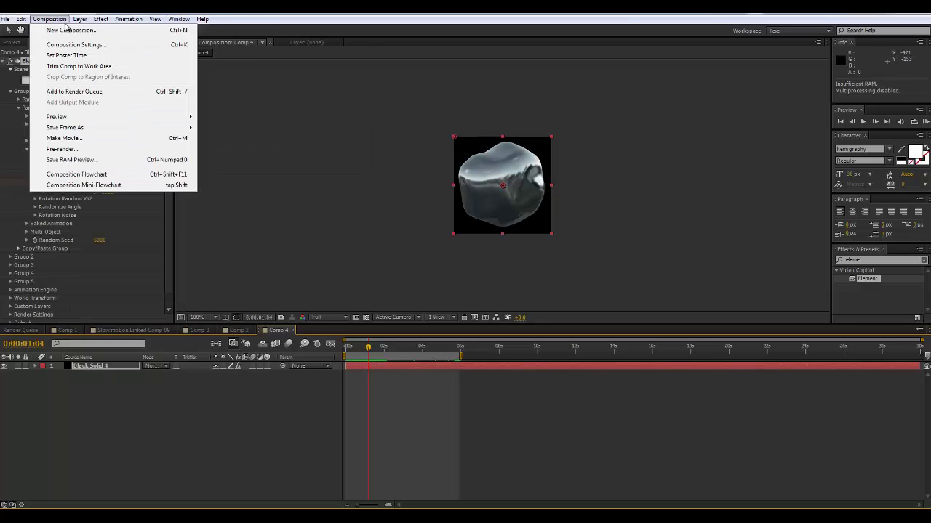
{"action": "left_click", "coordinate": [64, 138]}
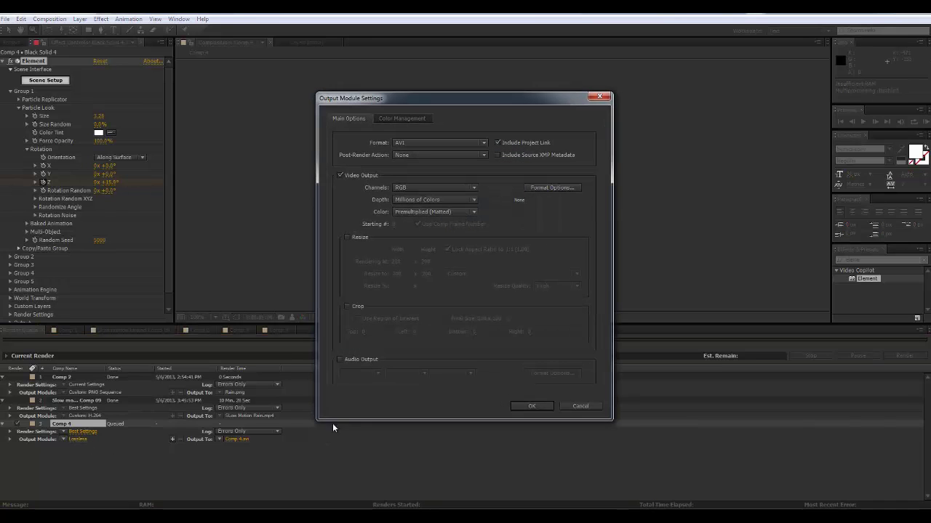
- Set Comp 4's output module to a PNG Sequence with RGB + Alpha channels and Trillions of Colors+ depth
{"action": "left_click", "coordinate": [482, 146]}
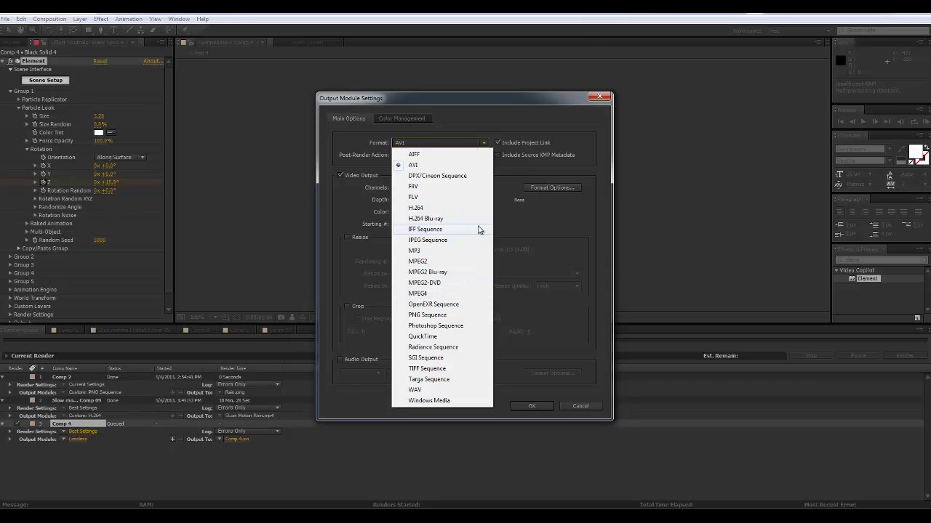
{"action": "left_click", "coordinate": [427, 315]}
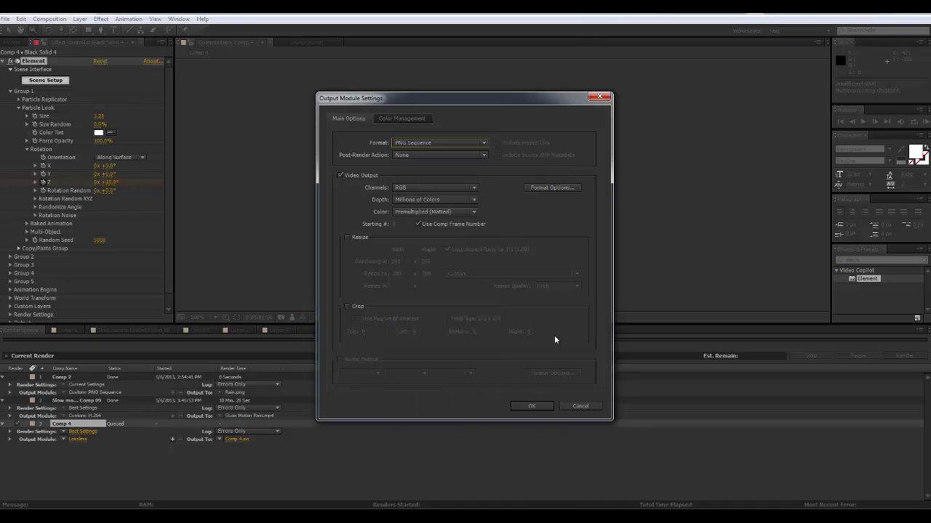
{"action": "left_click", "coordinate": [460, 188]}
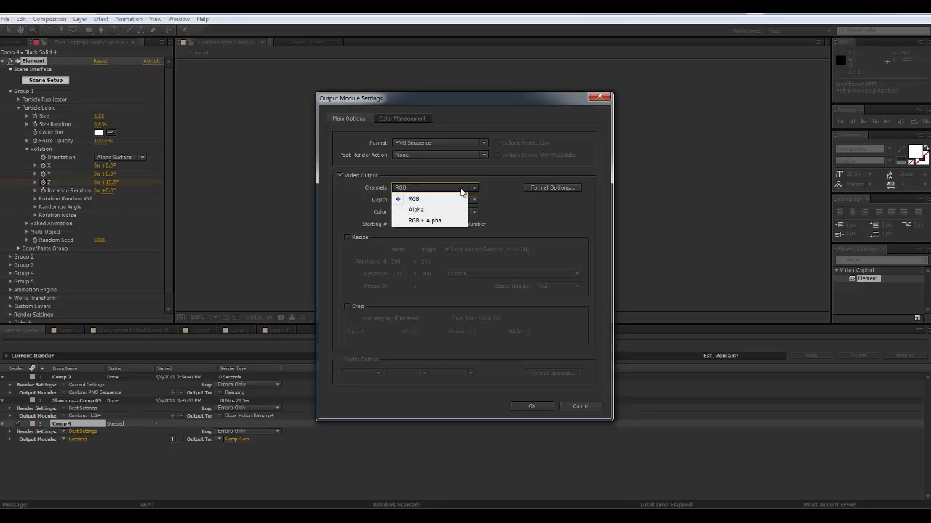
{"action": "left_click", "coordinate": [464, 179]}
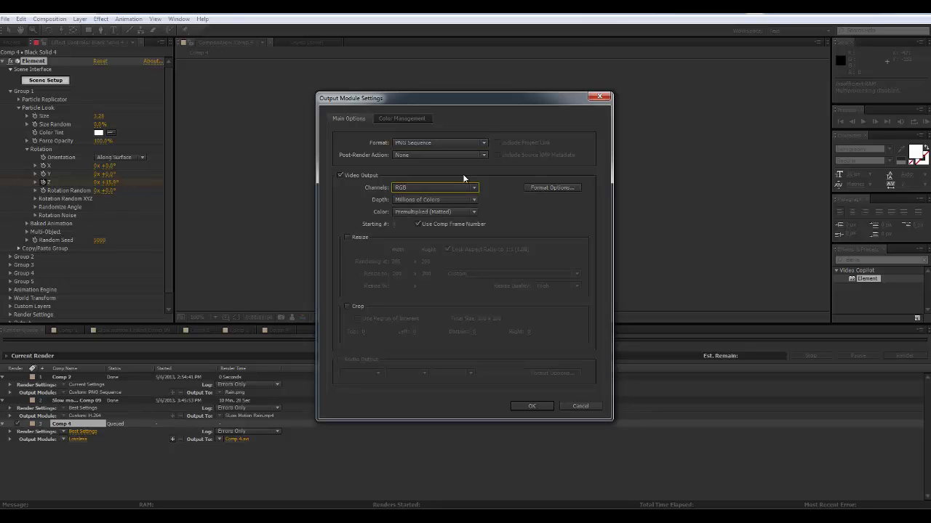
{"action": "left_click", "coordinate": [465, 189]}
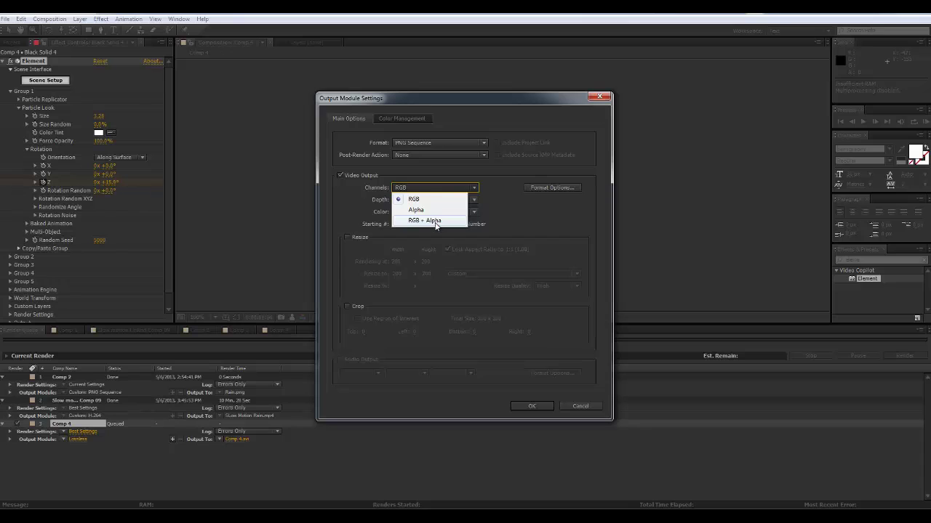
{"action": "left_click", "coordinate": [436, 222]}
{"action": "left_click", "coordinate": [456, 198]}
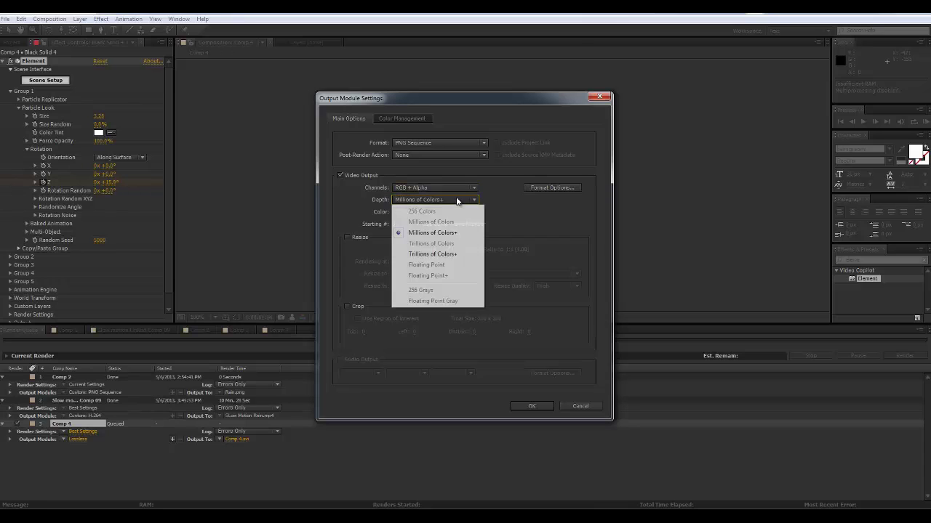
{"action": "left_click", "coordinate": [420, 254]}
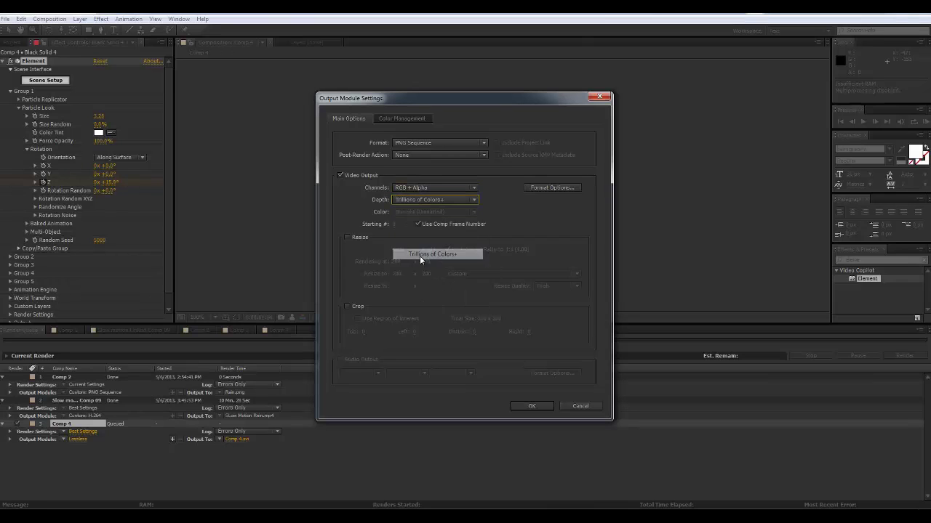
{"action": "left_click", "coordinate": [544, 407]}
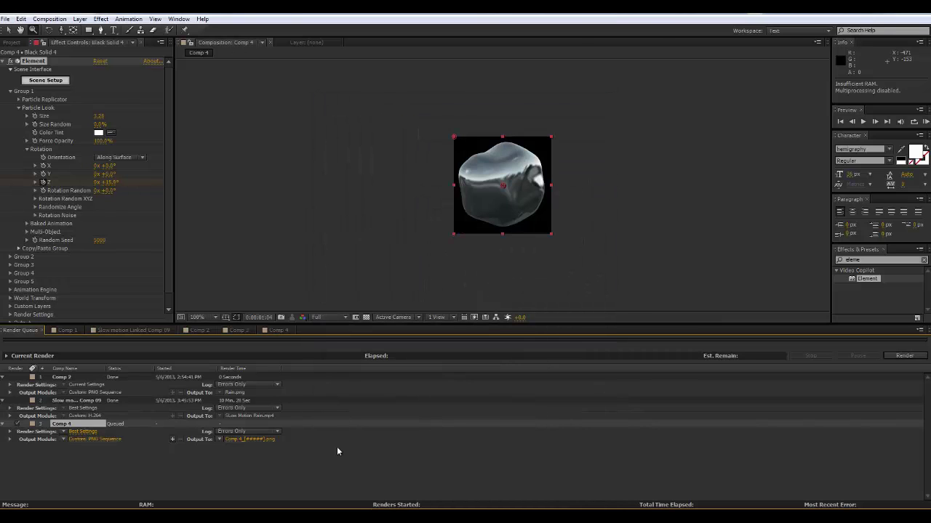
- Create a folder named Png Rain inside the slow motion rain folder and open it as the render output location
{"action": "left_click", "coordinate": [257, 440]}
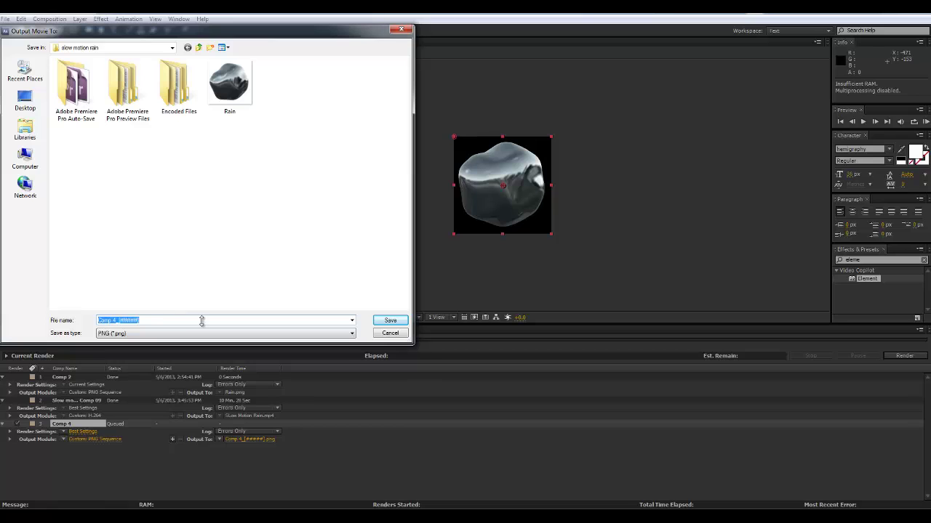
{"action": "right_click", "coordinate": [235, 212]}
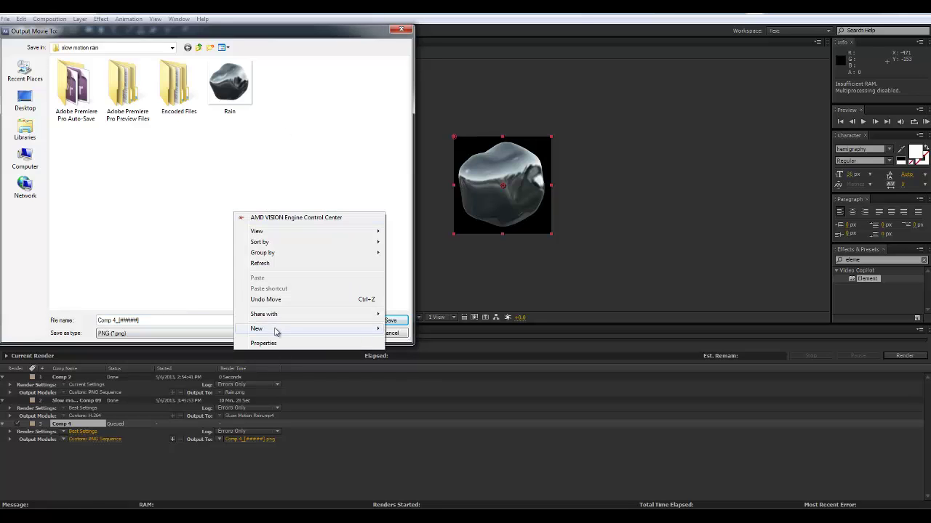
{"action": "mouse_move", "coordinate": [269, 331]}
{"action": "left_click", "coordinate": [455, 329]}
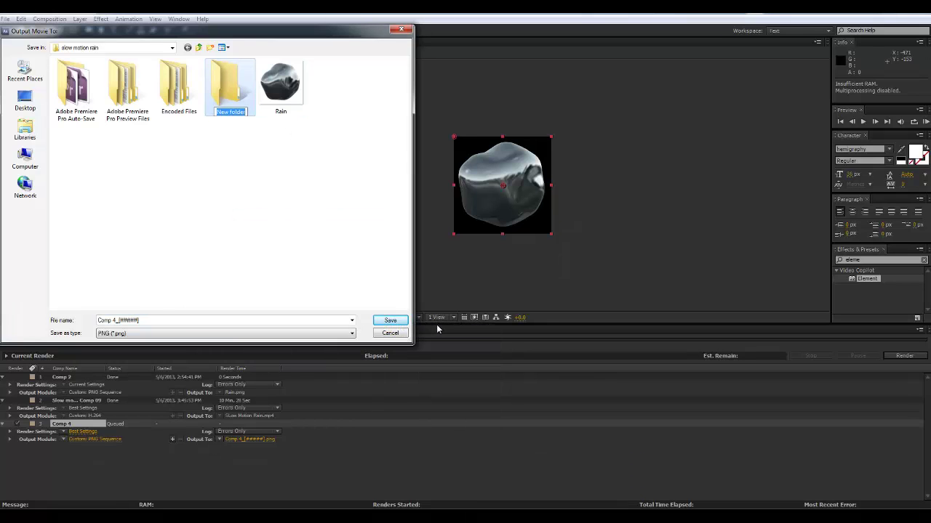
{"action": "type", "text": "Png Rain"}
{"action": "left_click", "coordinate": [230, 91]}
{"action": "double_click", "coordinate": [228, 91]}
- Name the output sequence Drop_[#####], save the output location, and start the render
{"action": "left_click", "coordinate": [157, 320]}
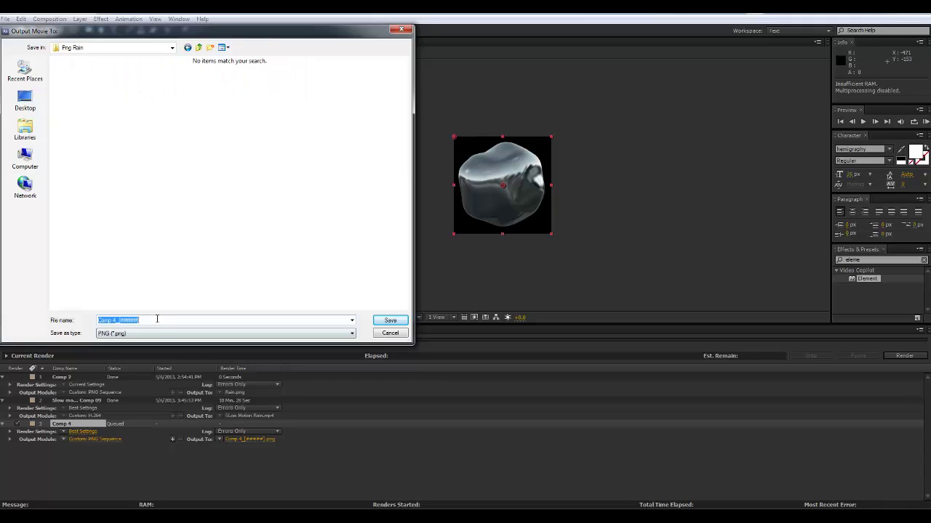
{"action": "type", "text": "Drop"}
{"action": "left_click", "coordinate": [391, 321]}
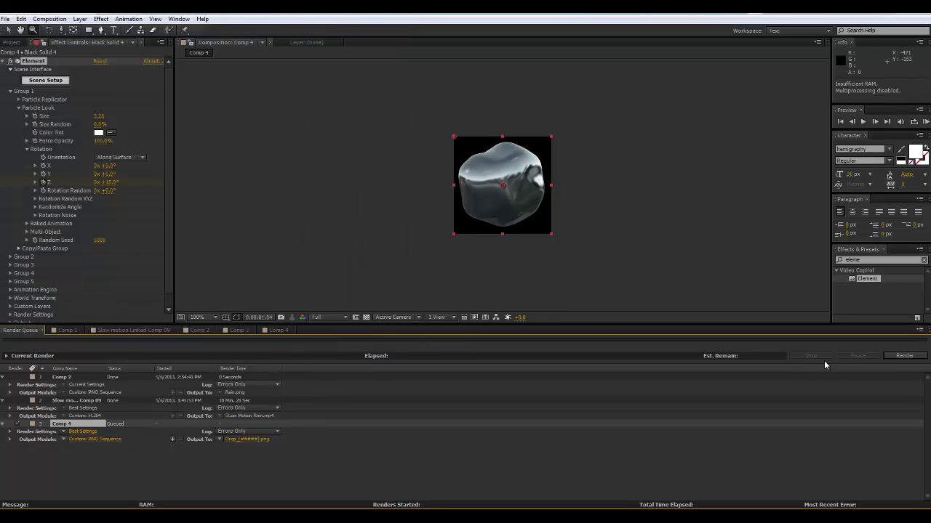
{"action": "left_click", "coordinate": [906, 356]}
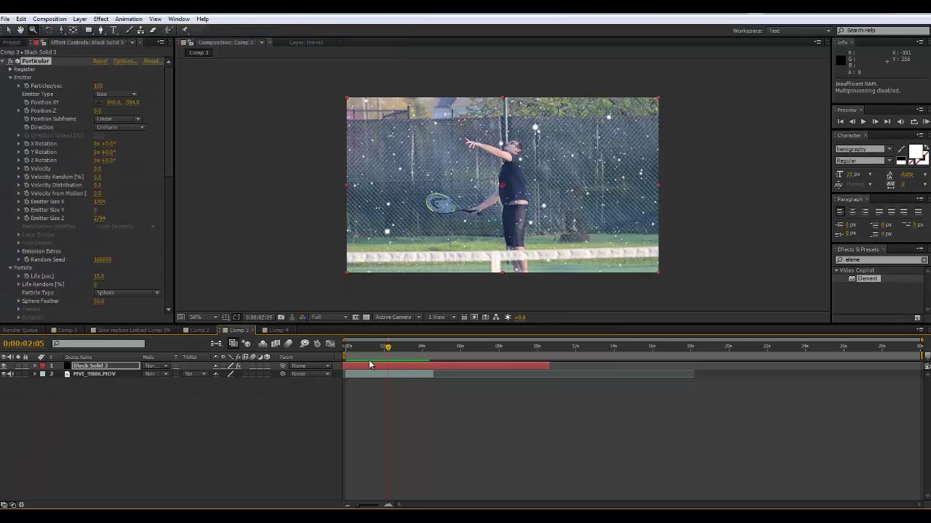
- Move Comp 3's playhead to the start, and import the Drop images from the Png Rain folder as a PNG sequence
{"action": "left_click_drag", "start_coordinate": [376, 350], "coordinate": [344, 354]}
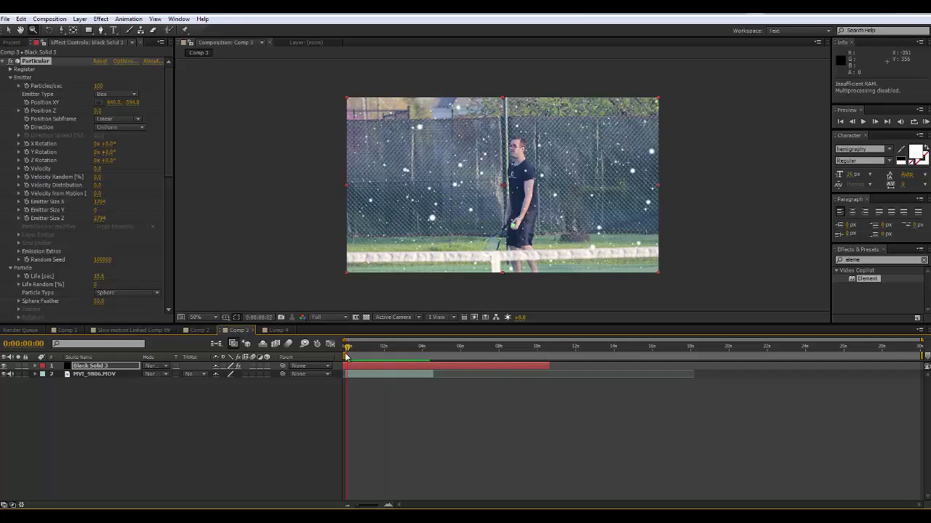
{"action": "left_click", "coordinate": [10, 43]}
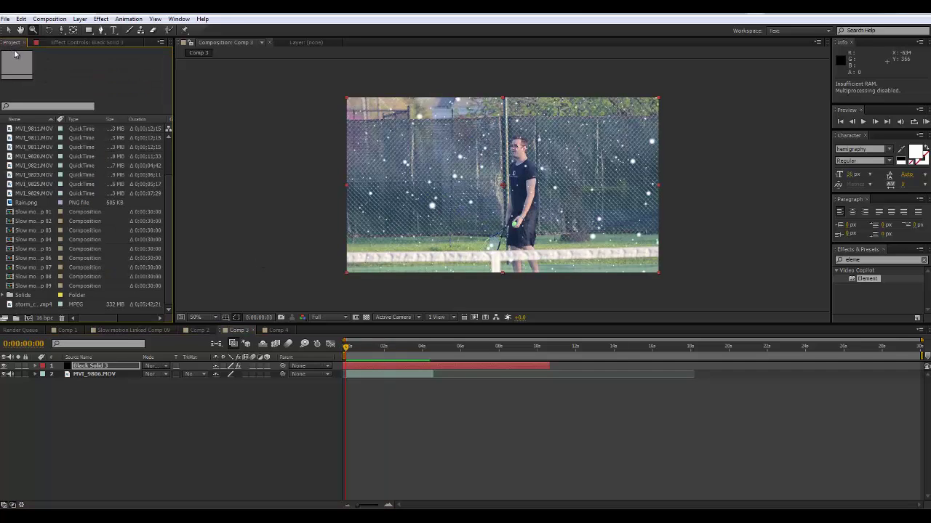
{"action": "left_click", "coordinate": [6, 19]}
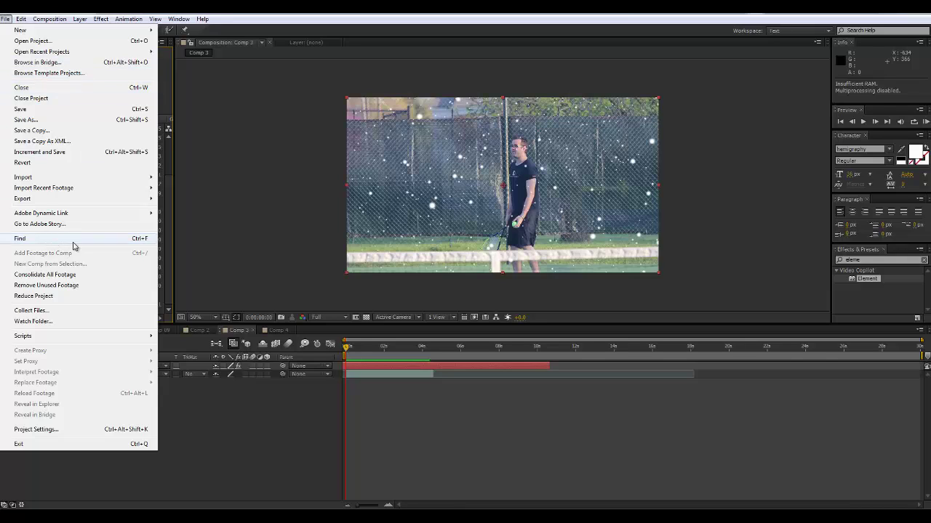
{"action": "mouse_move", "coordinate": [51, 177]}
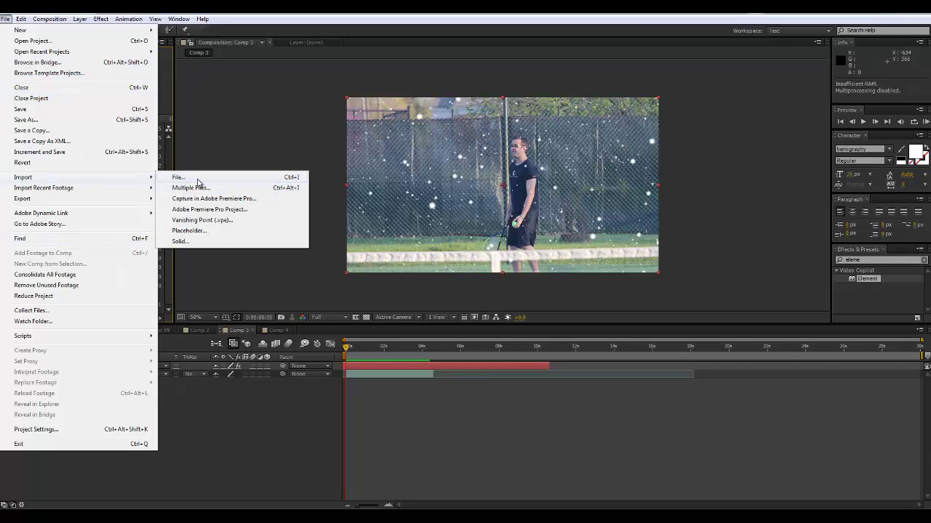
{"action": "left_click", "coordinate": [197, 180]}
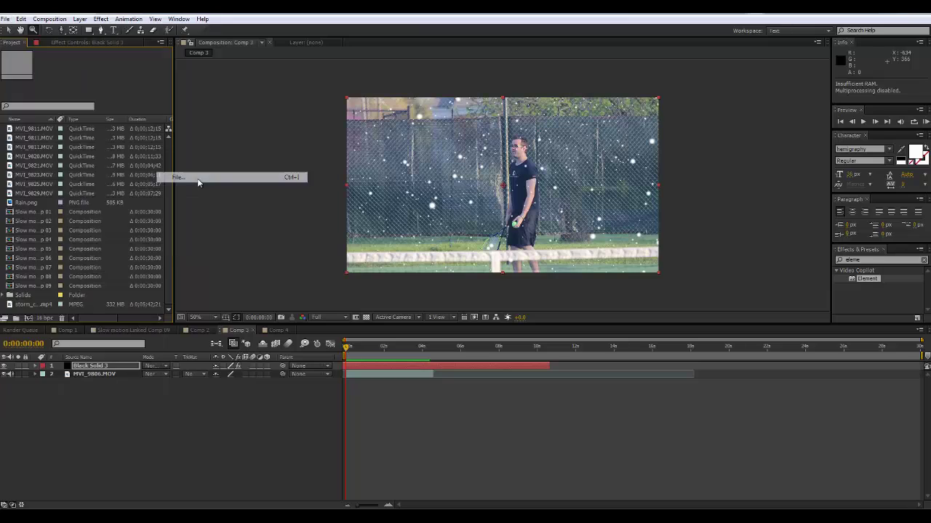
{"action": "double_click", "coordinate": [237, 103]}
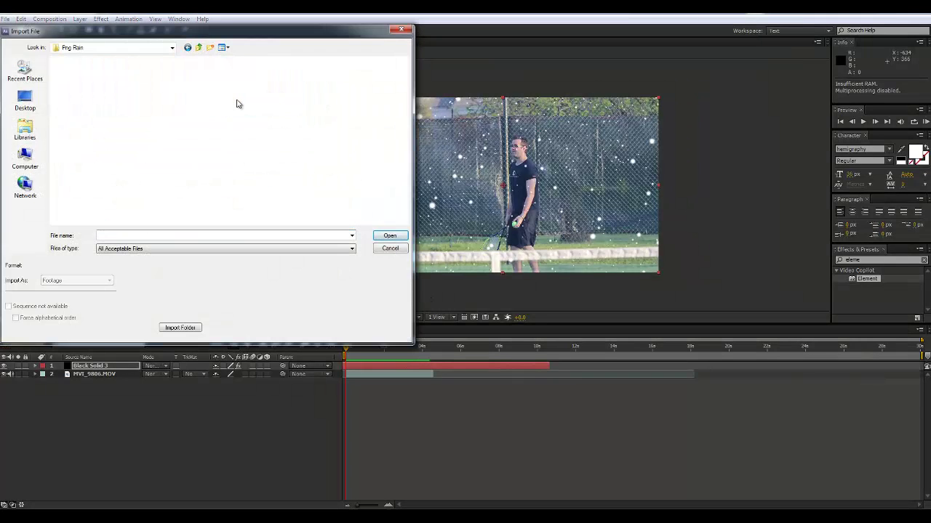
{"action": "left_click", "coordinate": [80, 86]}
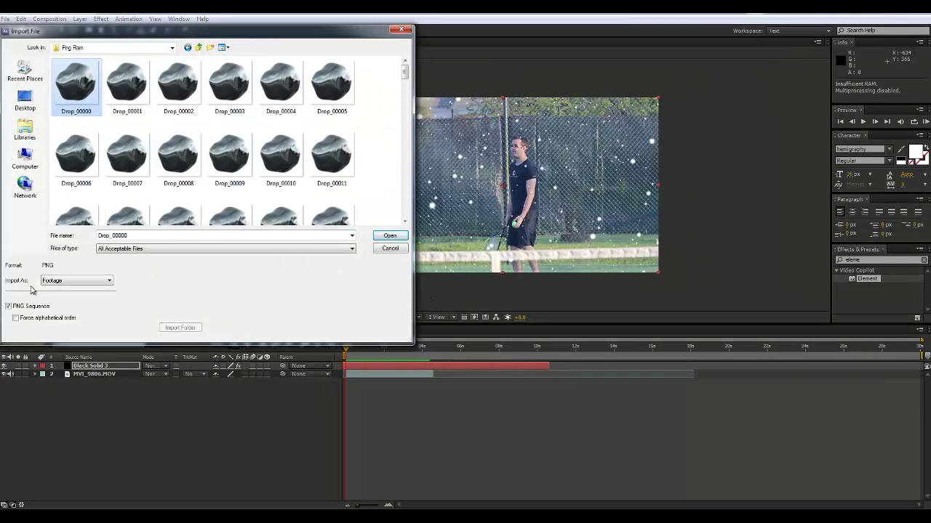
{"action": "left_click", "coordinate": [10, 307]}
{"action": "left_click", "coordinate": [391, 237]}
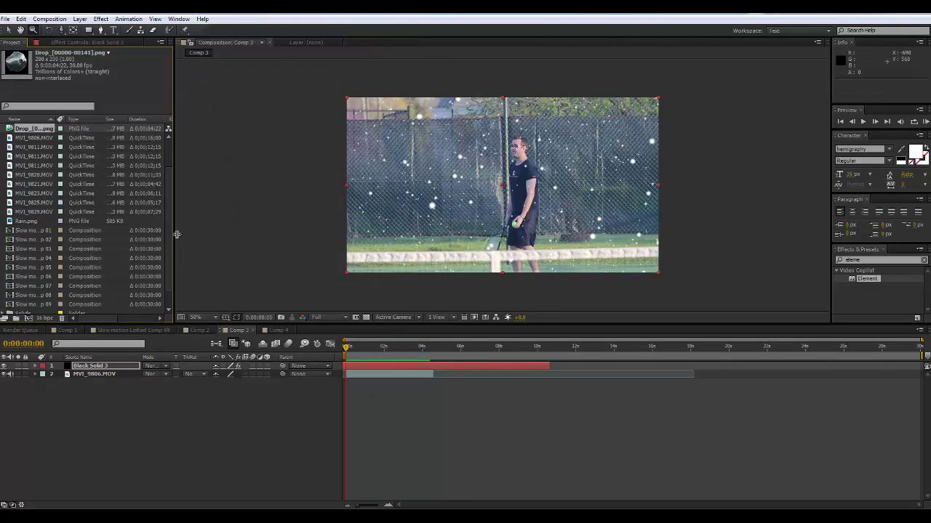
- Place the Drop PNG sequence in Comp 3 as the lowest layer, beneath MVI_9806.MOV
{"action": "scroll", "coordinate": [112, 221], "scroll_direction": "up", "scroll_amount": 2}
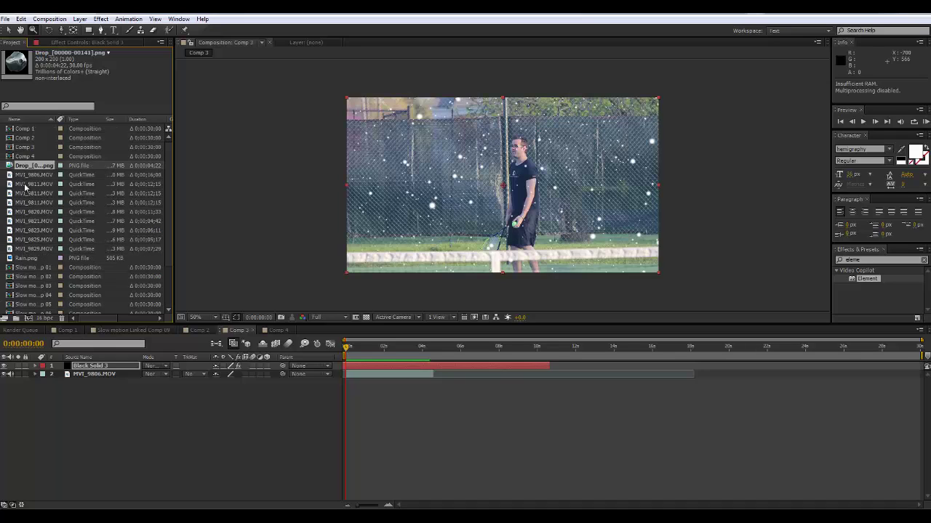
{"action": "left_click_drag", "start_coordinate": [86, 378], "coordinate": [89, 386]}
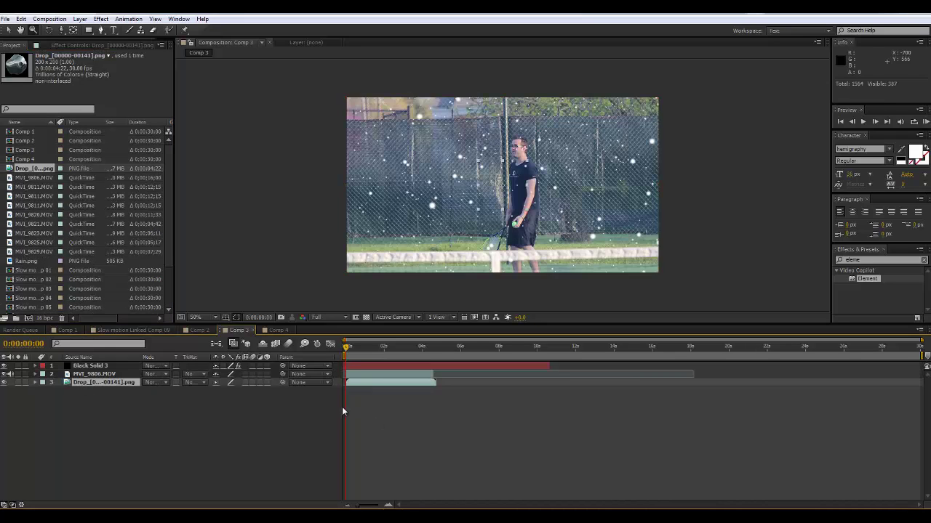
{"action": "mouse_move", "coordinate": [345, 343]}
{"action": "left_mouse_down"}
{"action": "mouse_move", "coordinate": [356, 346]}
{"action": "mouse_move", "coordinate": [344, 358]}
{"action": "left_mouse_up"}
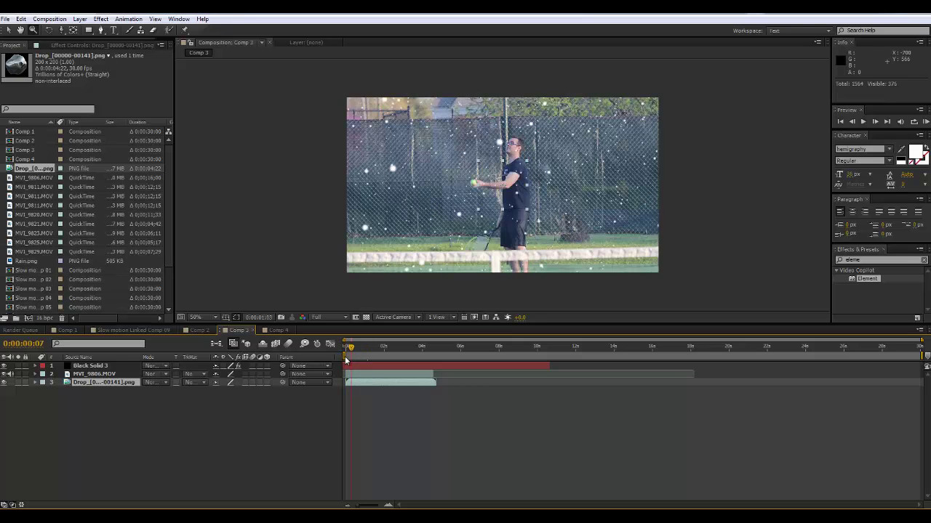
- Rename the Black Solid 3 layer as Particular
{"action": "left_click", "coordinate": [99, 367]}
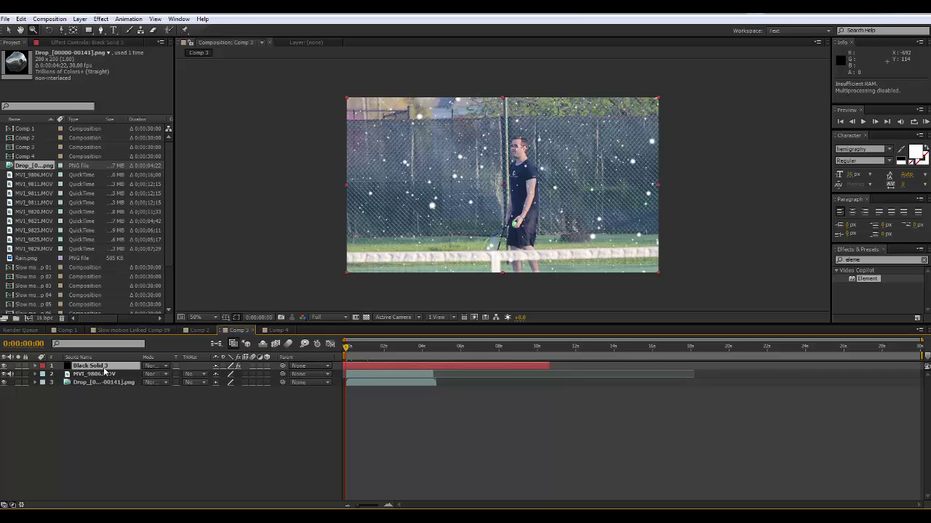
{"action": "right_click", "coordinate": [104, 371]}
{"action": "key", "text": "Escape"}
{"action": "key", "text": "Return"}
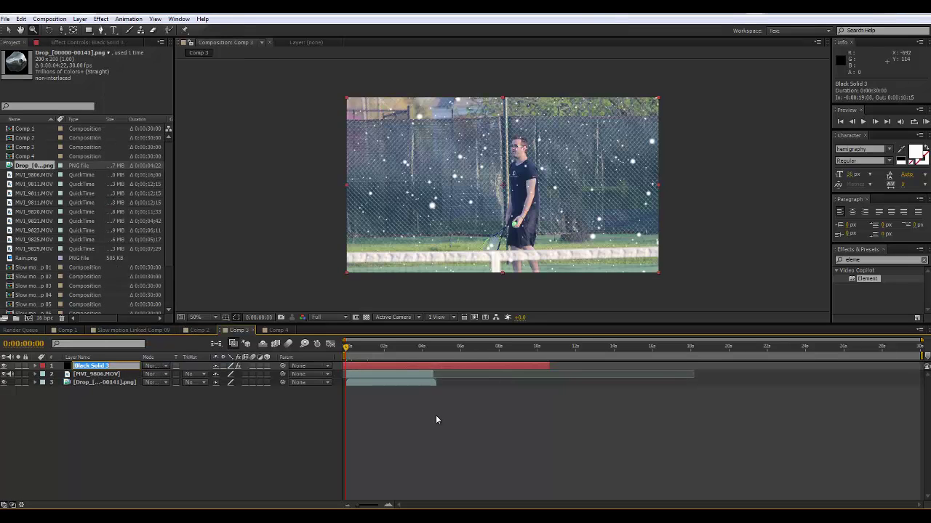
{"action": "type", "text": "Particular"}
{"action": "left_click", "coordinate": [138, 461]}
- Change the particle type of the Particular layer's effect to Sprite
{"action": "left_click", "coordinate": [93, 367]}
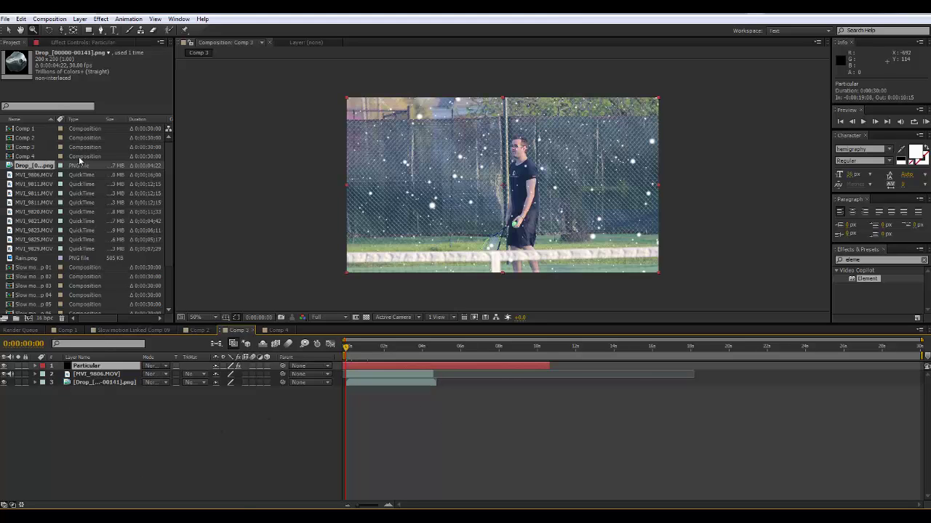
{"action": "left_click", "coordinate": [81, 41]}
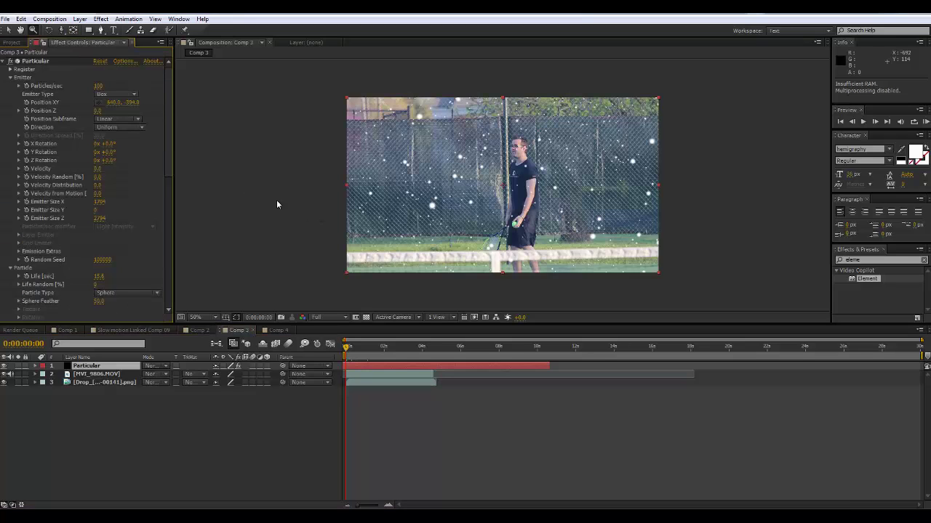
{"action": "left_click_drag", "start_coordinate": [167, 111], "coordinate": [167, 147]}
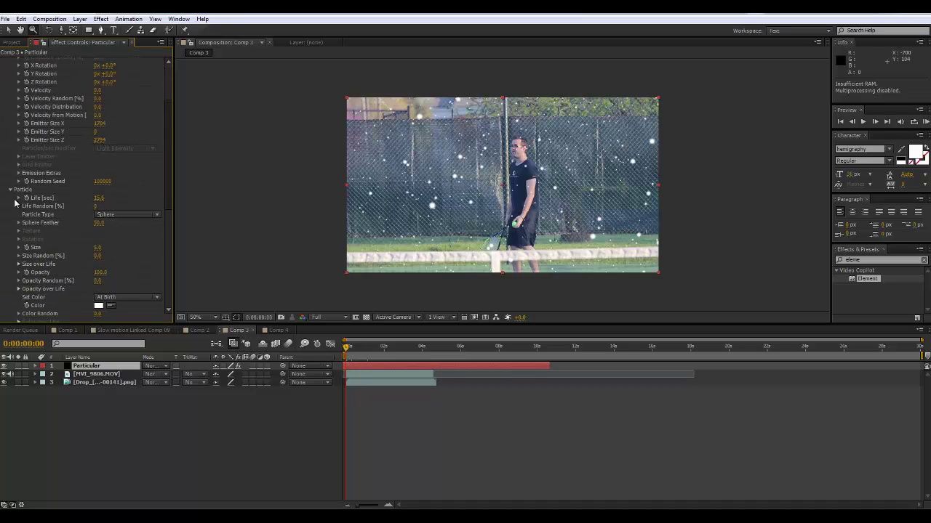
{"action": "left_click", "coordinate": [133, 216]}
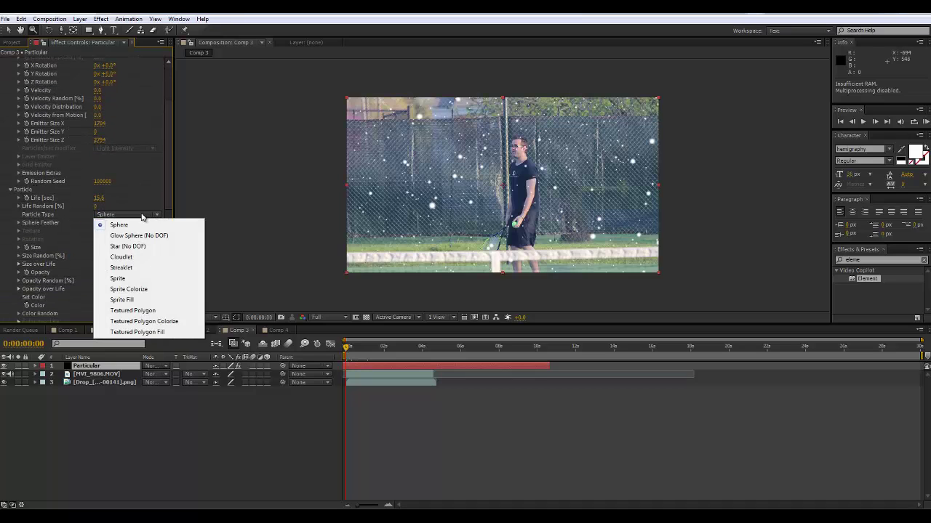
{"action": "left_click", "coordinate": [131, 280]}
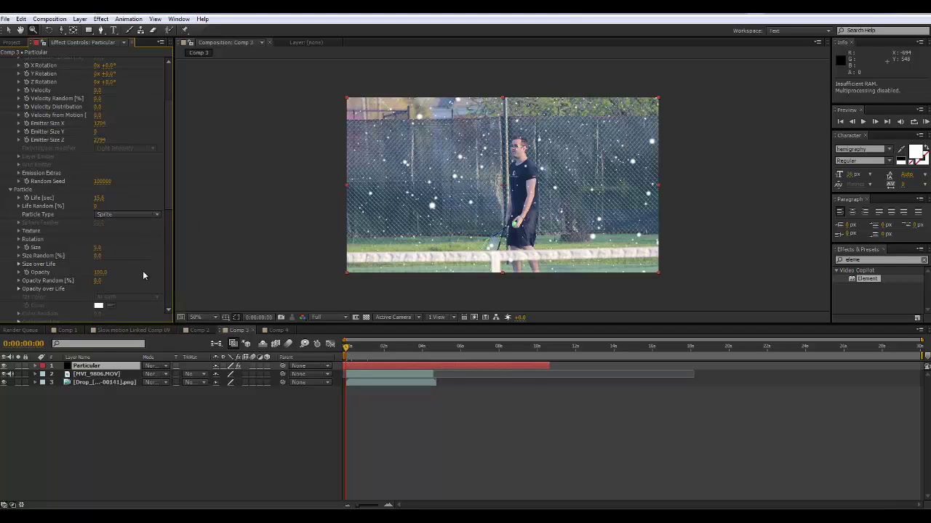
{"action": "left_click", "coordinate": [19, 231]}
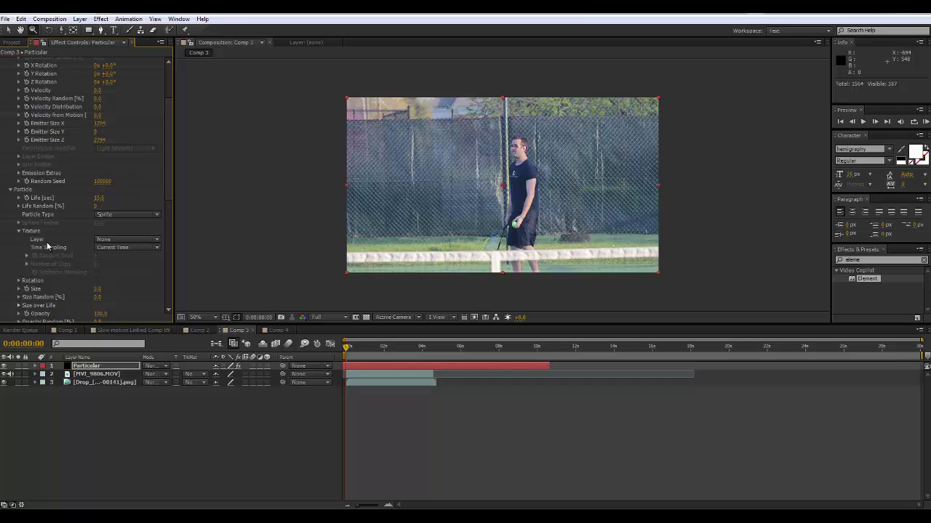
{"action": "left_click", "coordinate": [138, 240]}
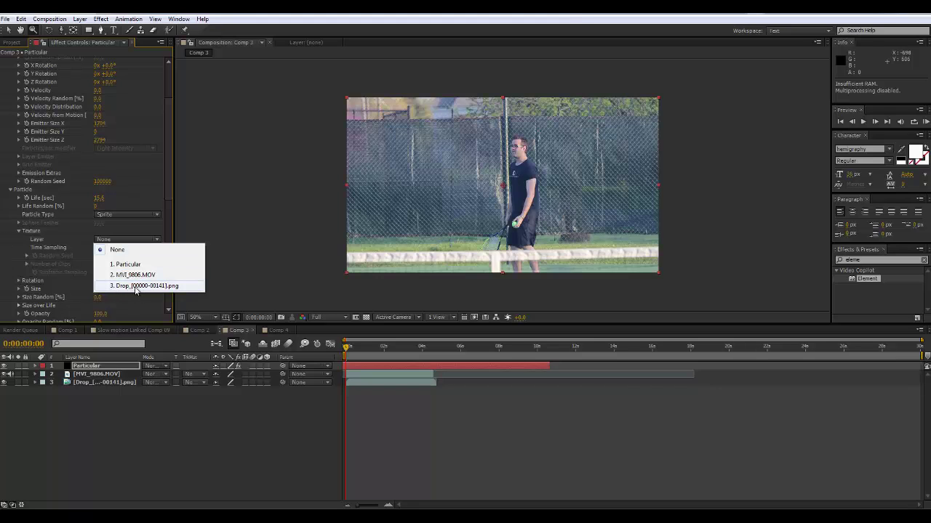
{"action": "left_click", "coordinate": [135, 286]}
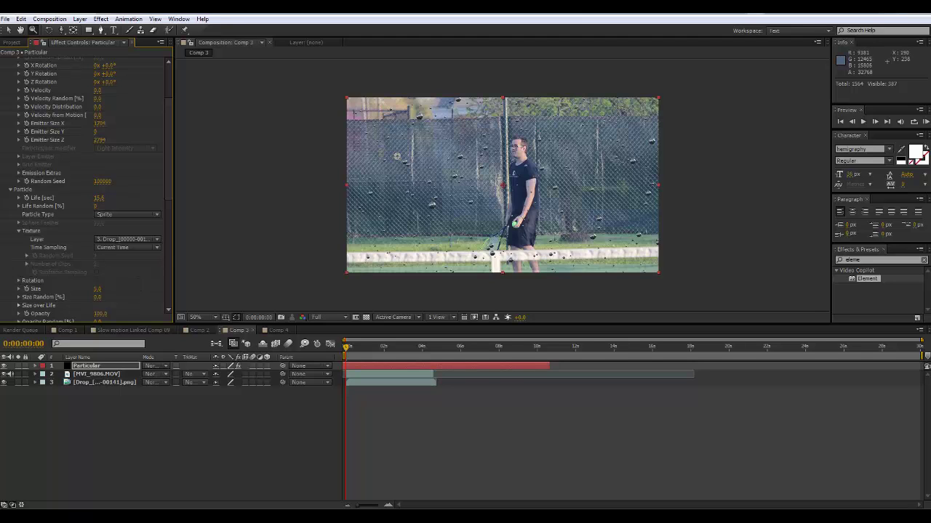
{"action": "key", "text": "slash"}
{"action": "key", "text": "comma"}
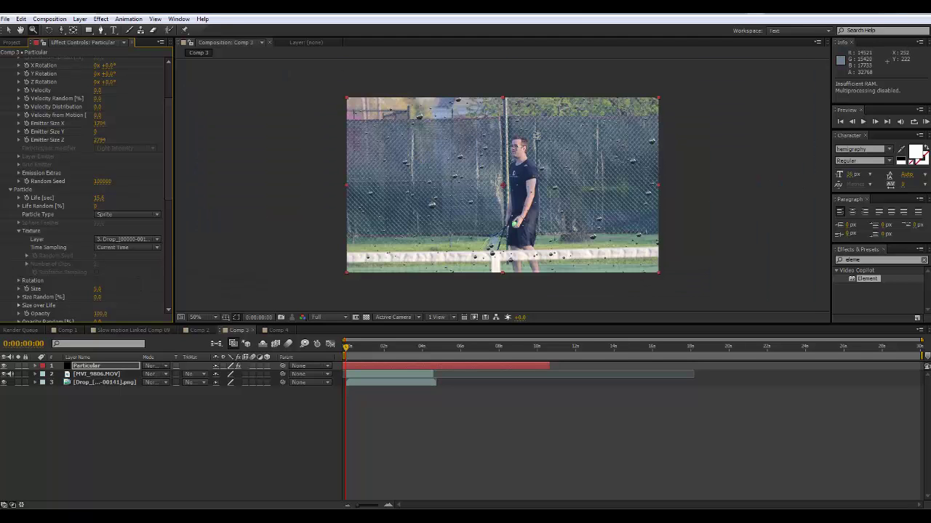
- Examine the raindrop sprites over the tennis footage both up close and in the full frame
{"action": "key", "text": "period"}
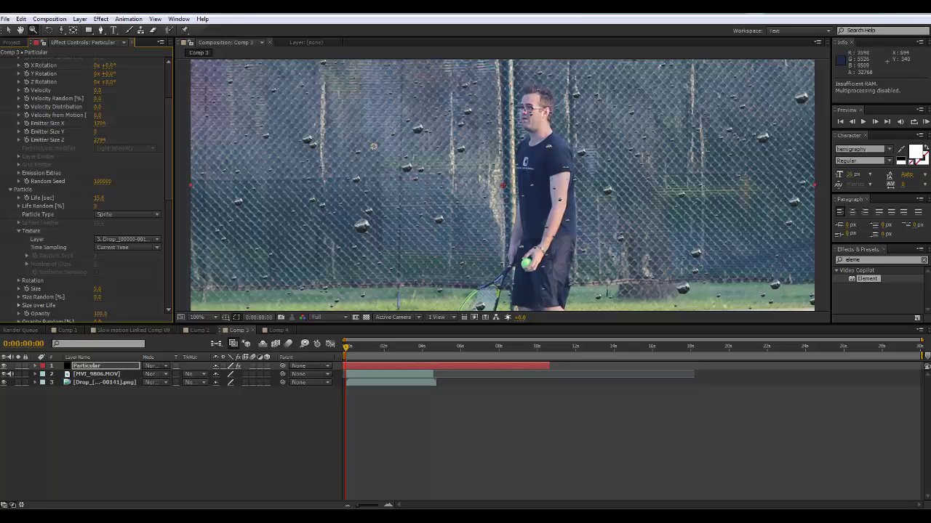
{"action": "key", "text": "comma"}
{"action": "key", "text": "comma"}
{"action": "key", "text": "period"}
{"action": "key", "text": "period"}
{"action": "key", "text": "period"}
{"action": "key", "text": "comma"}
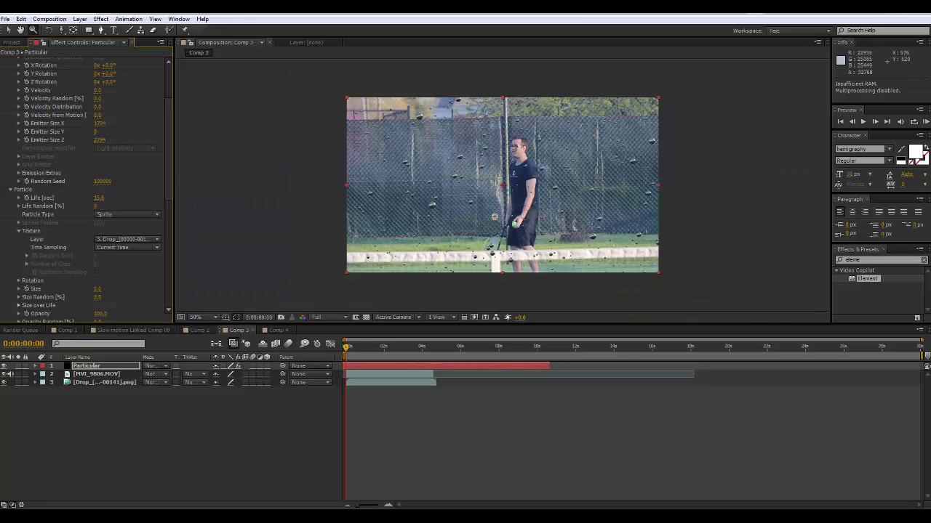
{"action": "key", "text": "period"}
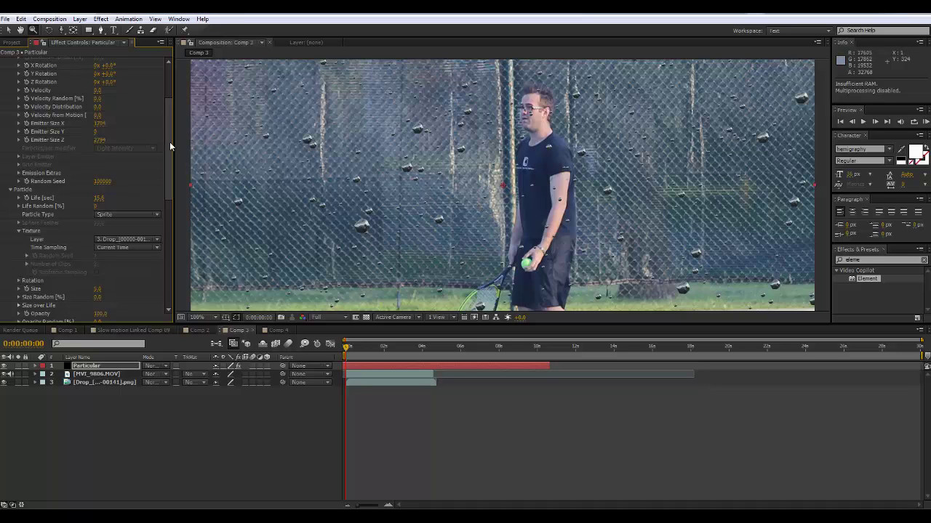
- Set the sprite texture's Time Sampling to Random - Loop and change its Random Seed
{"action": "left_click_drag", "start_coordinate": [170, 142], "coordinate": [172, 165]}
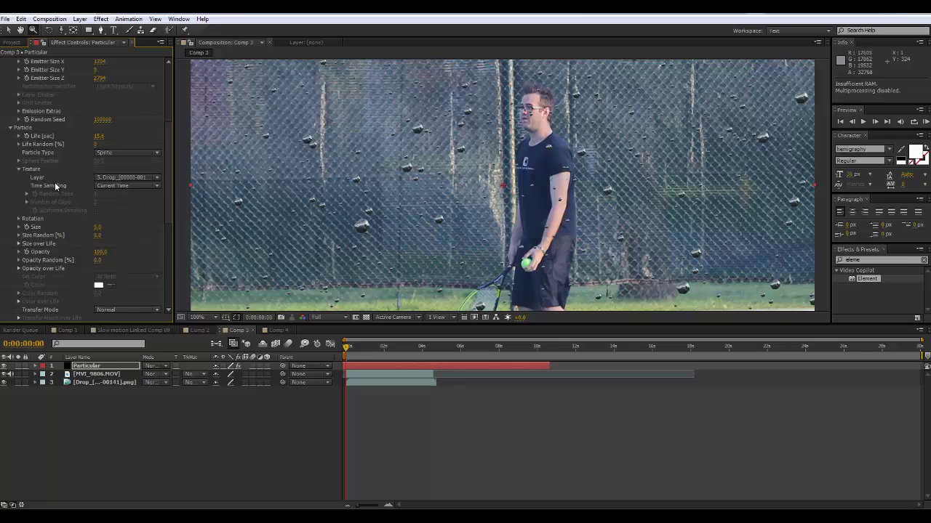
{"action": "left_click", "coordinate": [111, 186]}
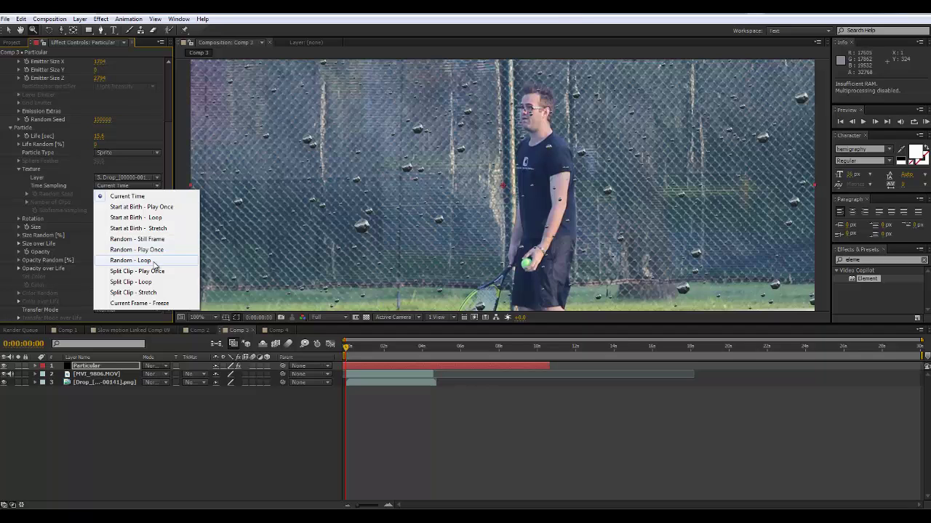
{"action": "left_click", "coordinate": [151, 262]}
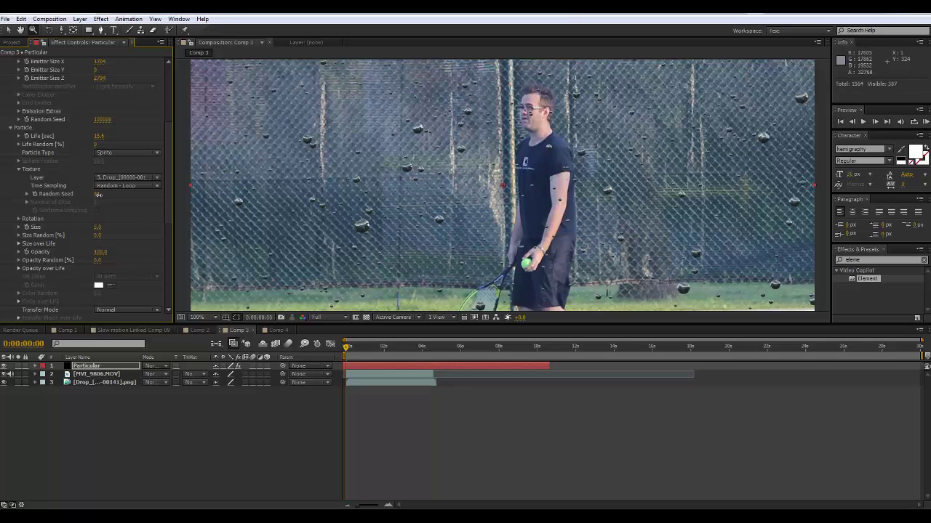
{"action": "left_click_drag", "start_coordinate": [97, 195], "coordinate": [122, 195]}
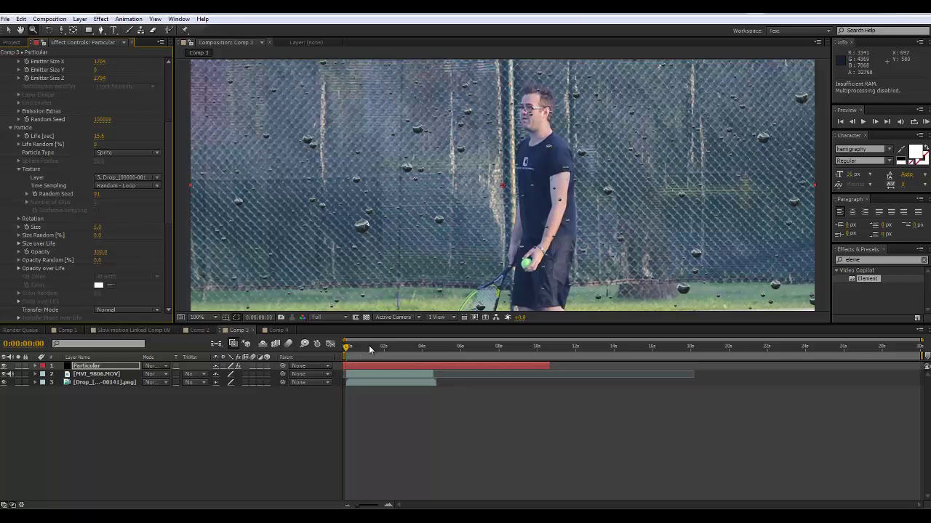
- Preview the falling drops in Comp 3 from about 0:00:01:05 and stop at about 0:00:02:07
{"action": "left_click_drag", "start_coordinate": [368, 349], "coordinate": [369, 349]}
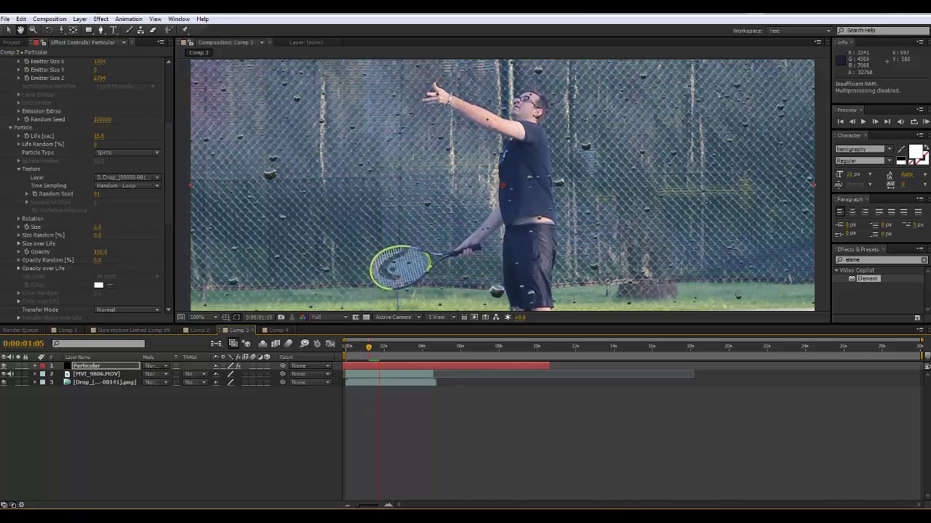
{"action": "key", "text": "space"}
{"action": "left_click", "coordinate": [444, 216], "text": "alt"}
{"action": "key", "text": "space"}
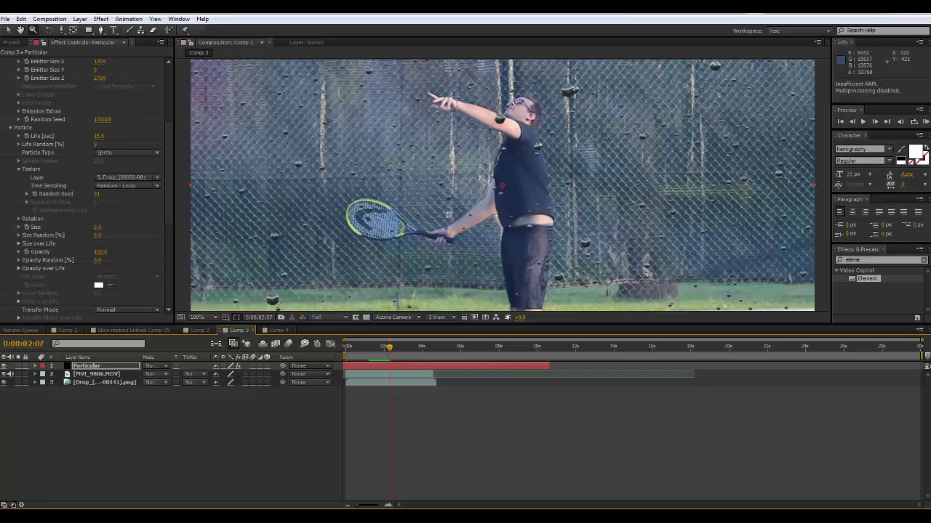
{"action": "key", "text": "period"}
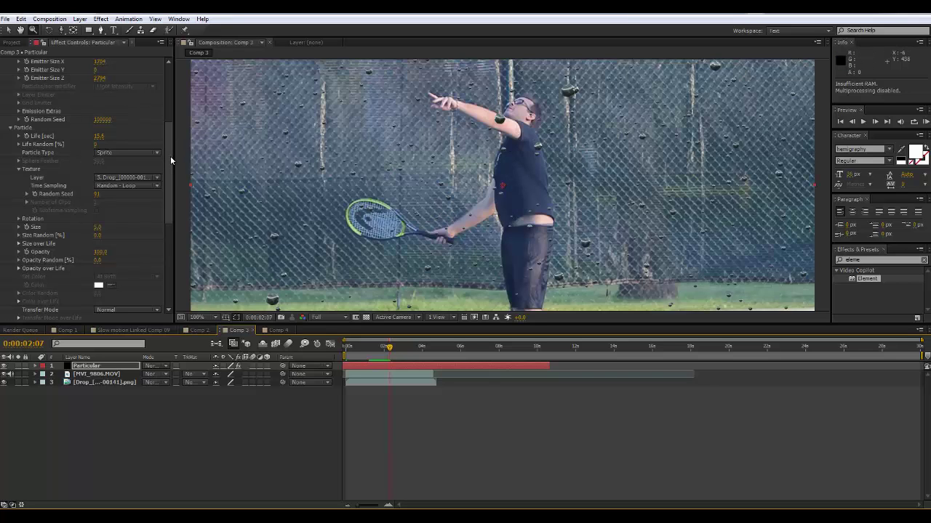
- Set the particles' Opacity Random to 13% and their Opacity to 93
{"action": "mouse_move", "coordinate": [169, 156]}
{"action": "left_mouse_down"}
{"action": "mouse_move", "coordinate": [166, 173]}
{"action": "mouse_move", "coordinate": [166, 163]}
{"action": "left_mouse_up"}
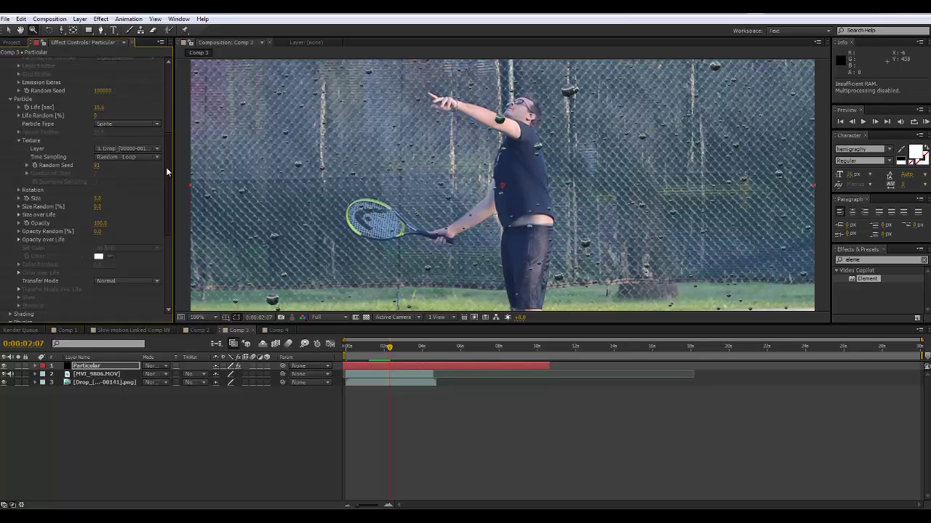
{"action": "left_click", "coordinate": [96, 224]}
{"action": "left_click", "coordinate": [112, 237]}
{"action": "left_click_drag", "start_coordinate": [97, 232], "coordinate": [100, 232]}
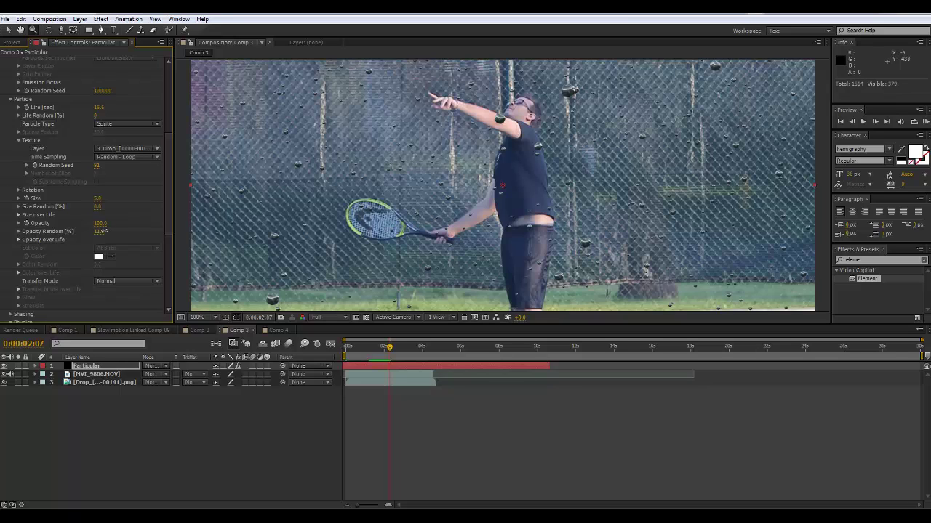
{"action": "left_click_drag", "start_coordinate": [105, 231], "coordinate": [95, 224]}
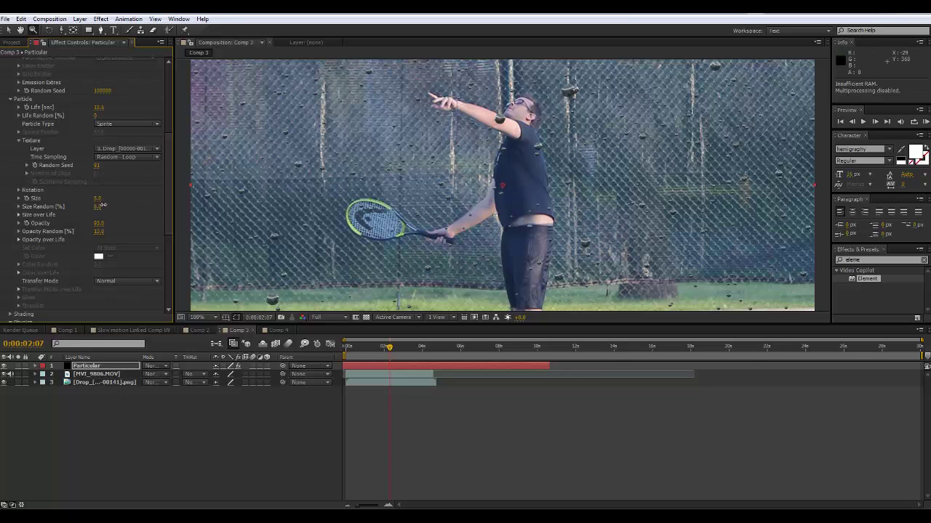
- Set the particles' Size Random to 37% and bring their Opacity back to 100
{"action": "left_click_drag", "start_coordinate": [104, 205], "coordinate": [130, 207]}
{"action": "left_click_drag", "start_coordinate": [120, 206], "coordinate": [118, 206]}
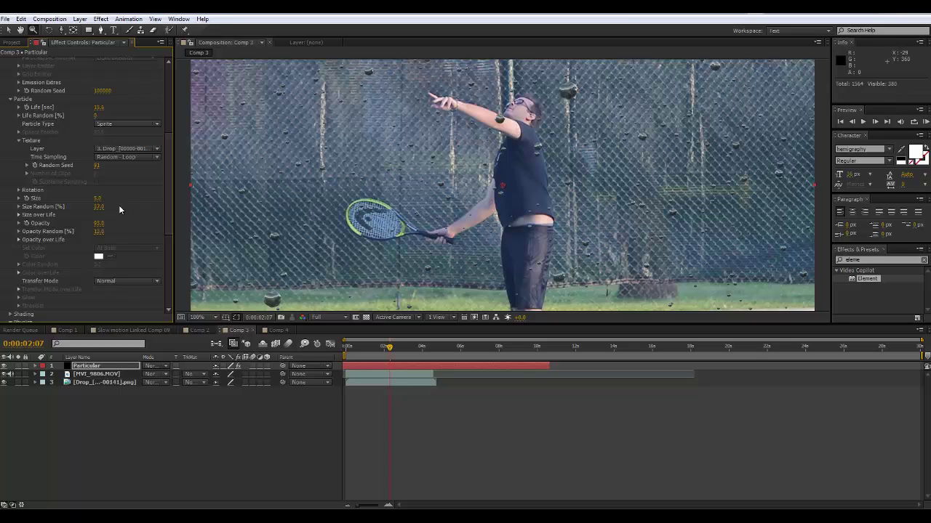
{"action": "left_click_drag", "start_coordinate": [118, 208], "coordinate": [122, 209]}
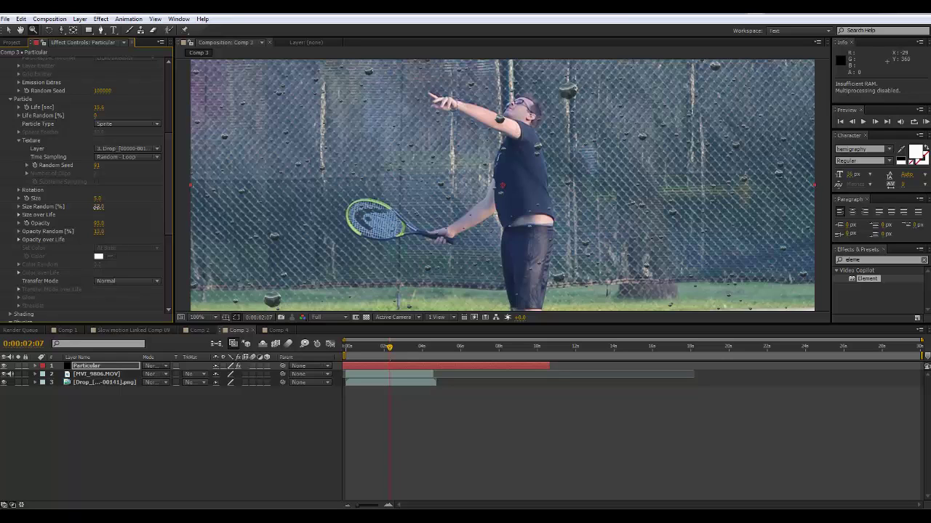
{"action": "key", "text": "Return"}
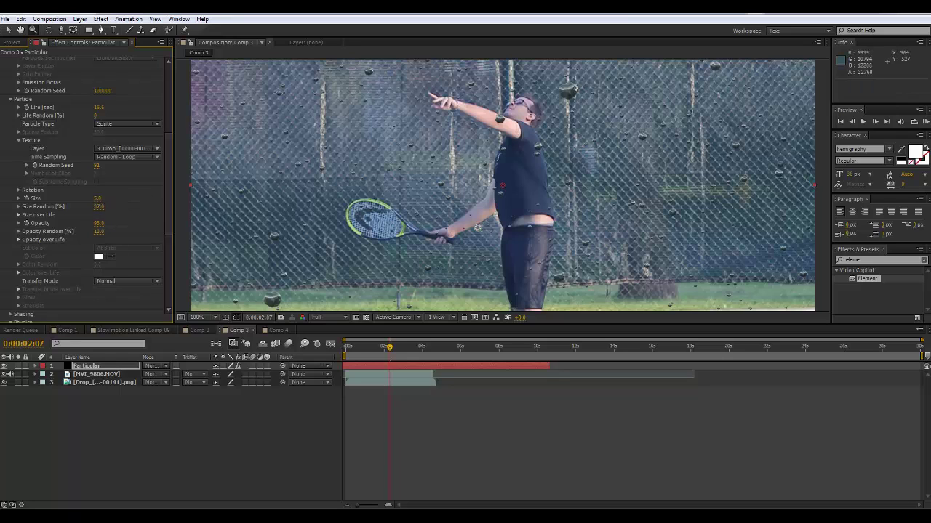
{"action": "key", "text": "comma"}
{"action": "key", "text": "period"}
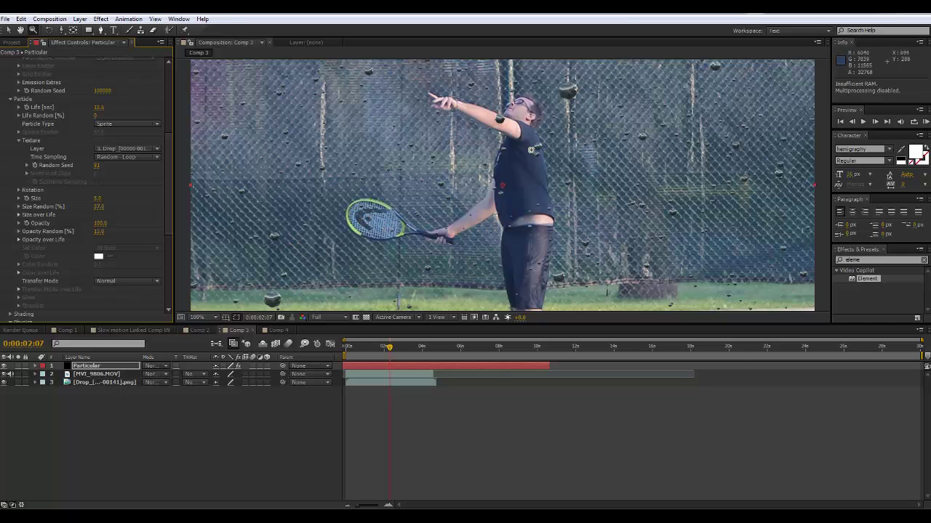
- Inspect the drops around the tennis player up close and play the rain animation from the first frame
{"action": "scroll", "coordinate": [551, 113], "scroll_direction": "up", "scroll_amount": 1}
{"action": "left_click_drag", "start_coordinate": [540, 116], "coordinate": [503, 182]}
{"action": "scroll", "coordinate": [480, 254], "scroll_direction": "down", "scroll_amount": 1}
{"action": "scroll", "coordinate": [500, 185], "scroll_direction": "down", "scroll_amount": 1}
{"action": "scroll", "coordinate": [501, 185], "scroll_direction": "up", "scroll_amount": 1}
{"action": "scroll", "coordinate": [500, 185], "scroll_direction": "down", "scroll_amount": 1}
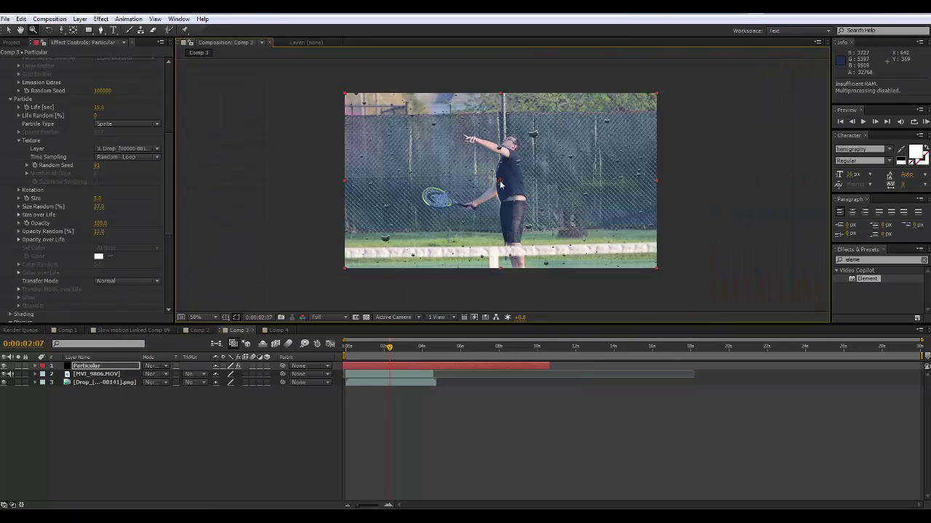
{"action": "left_click", "coordinate": [347, 349]}
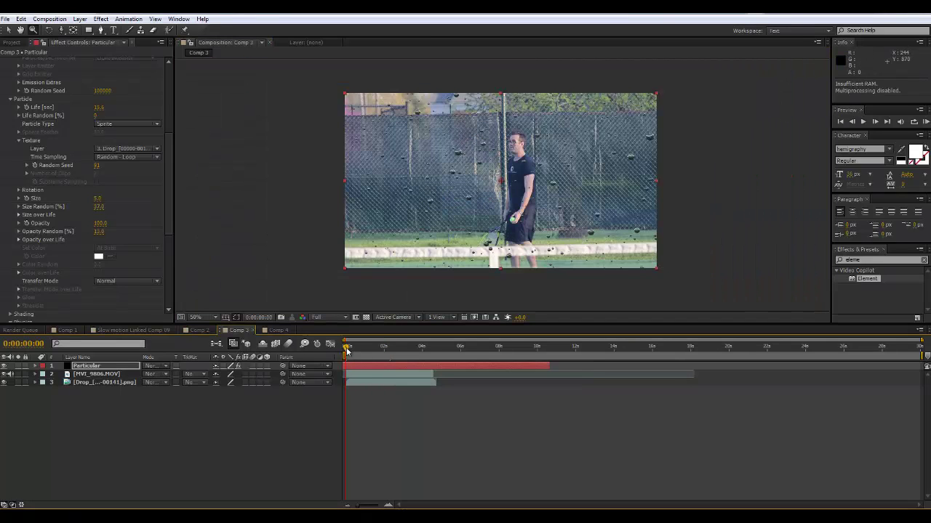
{"action": "key", "text": "space"}
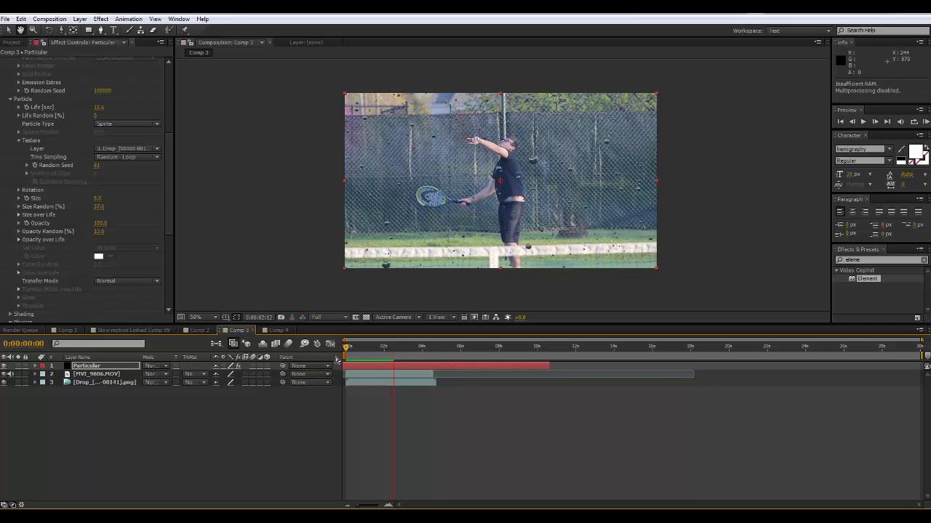
{"action": "key", "text": "space"}
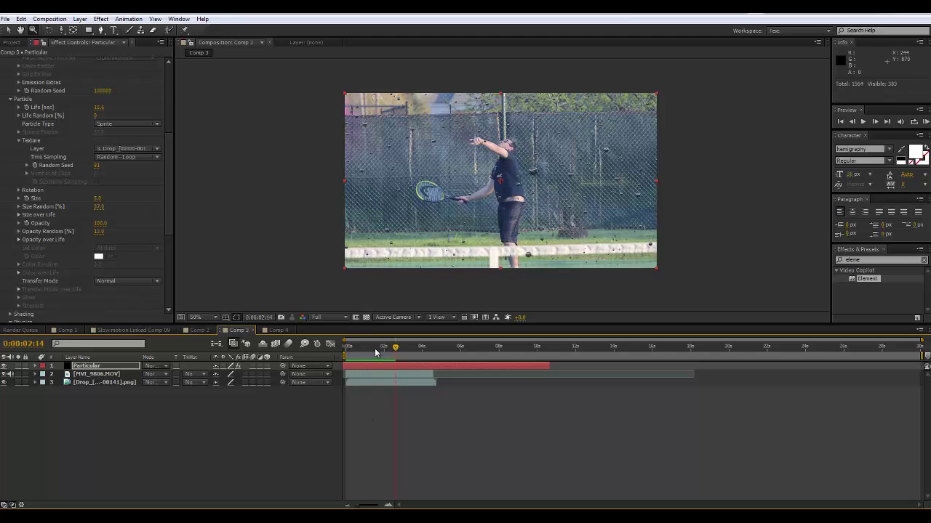
{"action": "left_click_drag", "start_coordinate": [373, 350], "coordinate": [333, 353]}
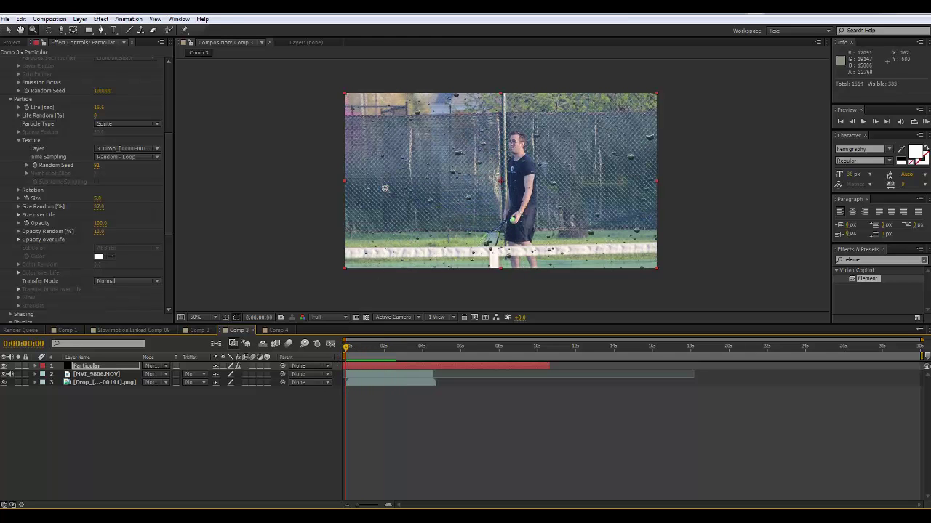
- Find the Levels effect and apply it to the MVI_9806.MOV layer
{"action": "left_click", "coordinate": [103, 375]}
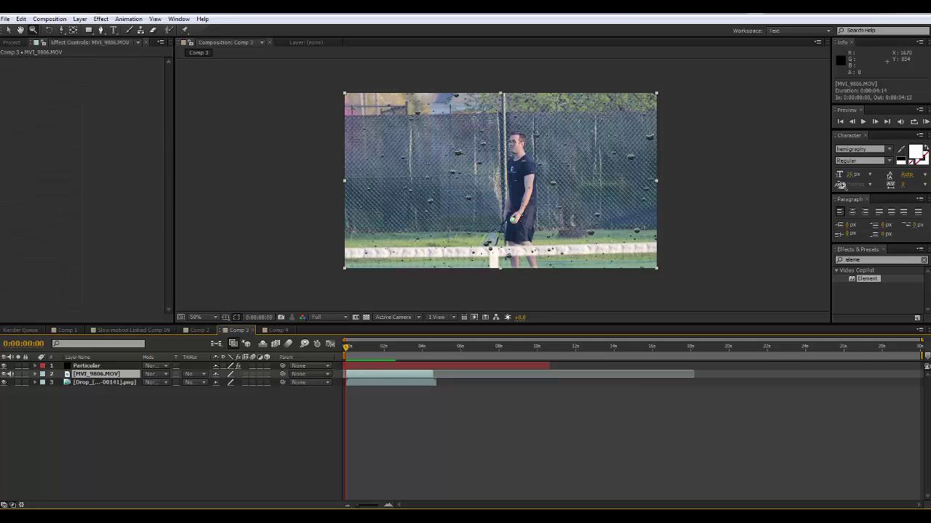
{"action": "left_click_drag", "start_coordinate": [865, 260], "coordinate": [727, 264]}
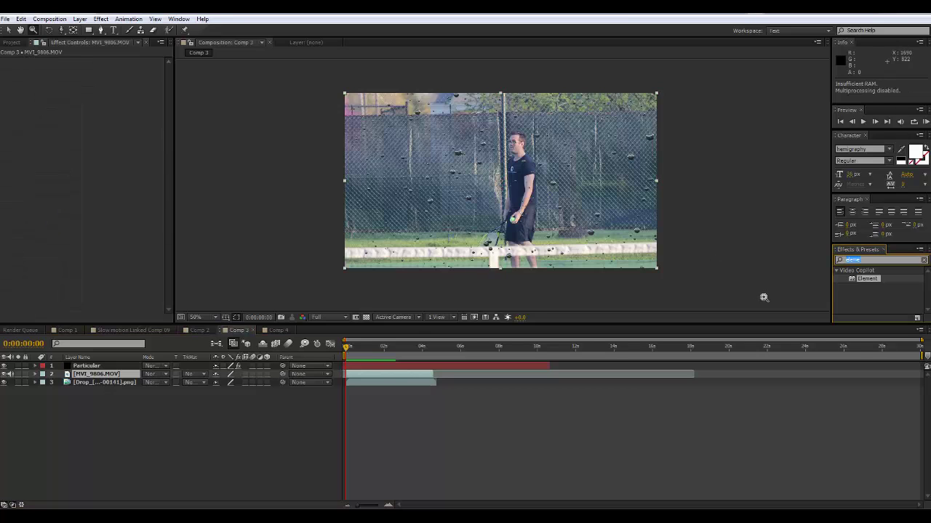
{"action": "type", "text": "level"}
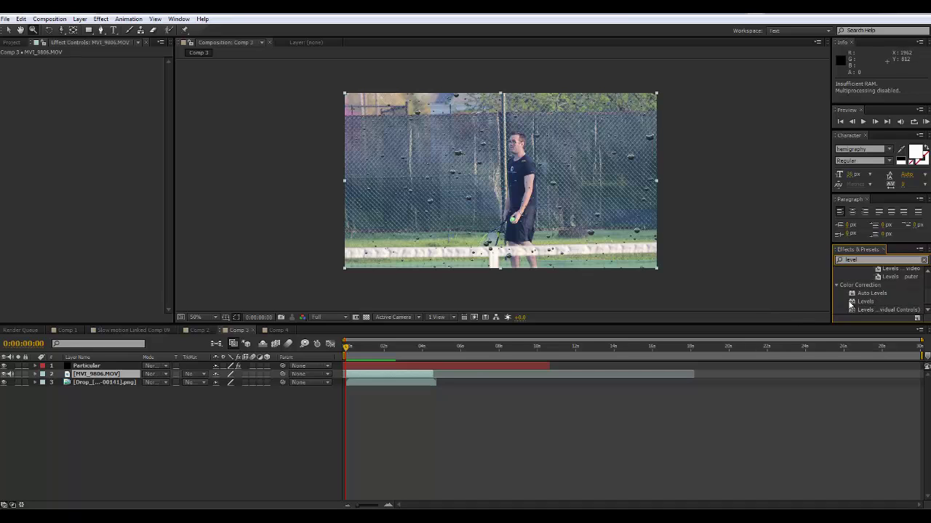
{"action": "left_click_drag", "start_coordinate": [862, 302], "coordinate": [405, 377]}
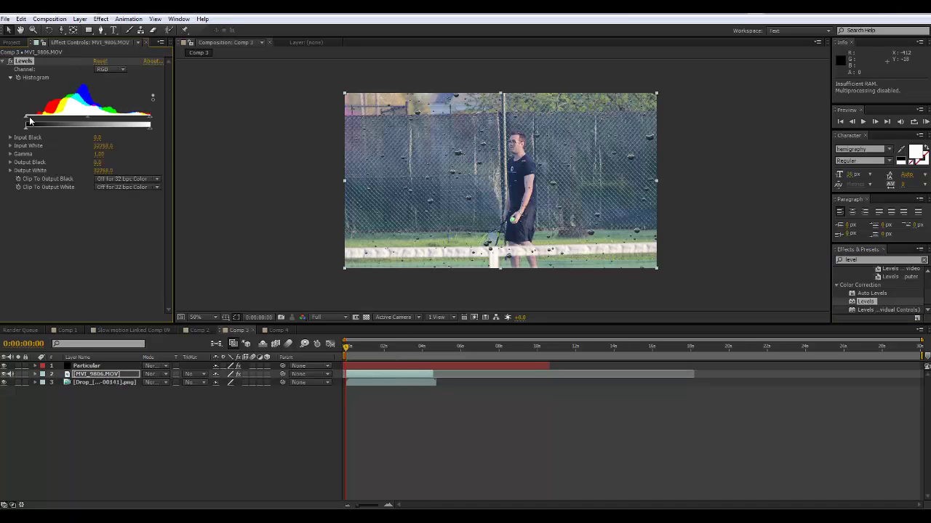
- Darken the footage in Levels with Input Black about 2056, Input White about 42926, Gamma 0.77 and Output Black about -2621
{"action": "left_click_drag", "start_coordinate": [32, 122], "coordinate": [33, 117]}
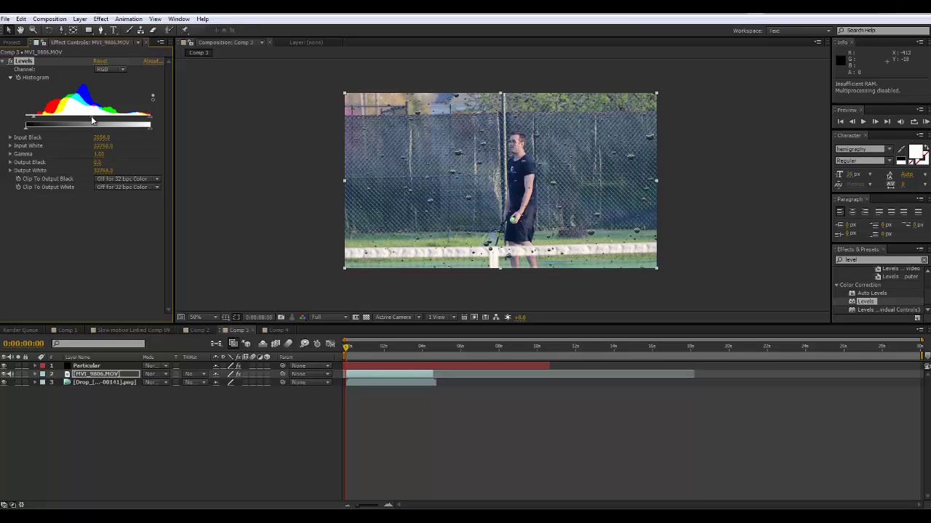
{"action": "left_click_drag", "start_coordinate": [95, 121], "coordinate": [108, 117]}
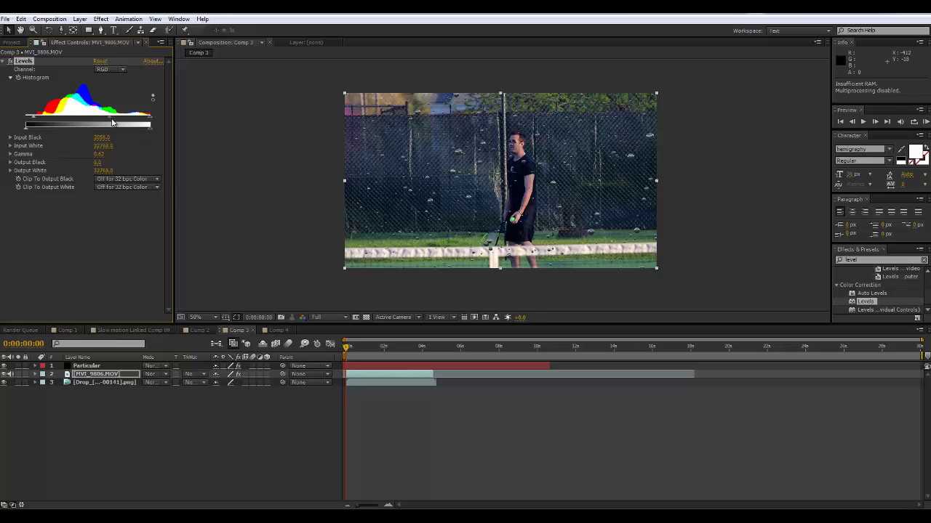
{"action": "left_click_drag", "start_coordinate": [150, 121], "coordinate": [151, 121]}
{"action": "left_click_drag", "start_coordinate": [98, 146], "coordinate": [129, 119]}
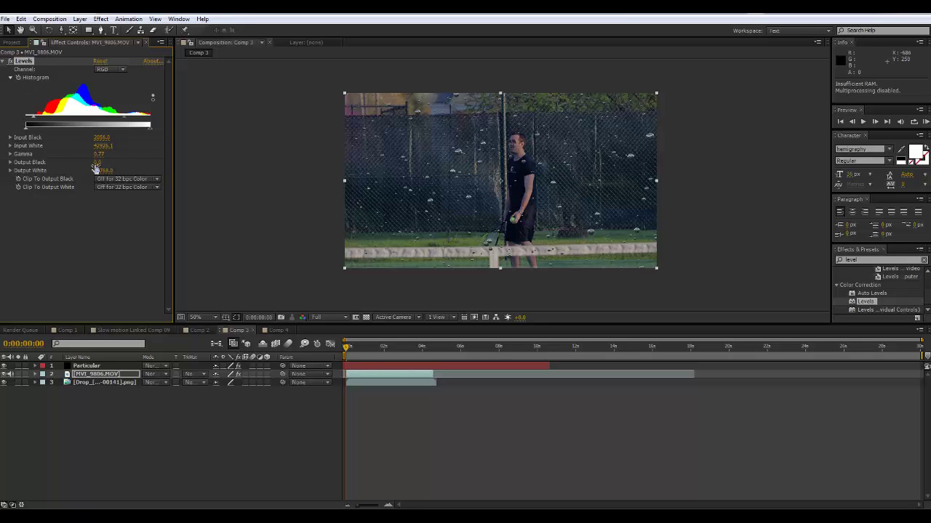
{"action": "left_click_drag", "start_coordinate": [96, 169], "coordinate": [99, 161]}
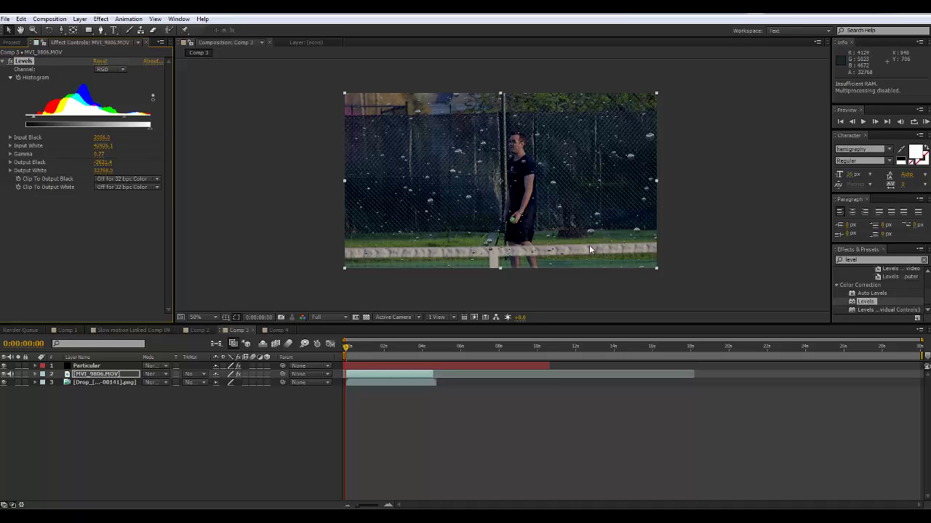
- Apply the Hue/Saturation effect to the MVI_9806.MOV layer and set its Channel Control to Yellows
{"action": "left_click_drag", "start_coordinate": [861, 260], "coordinate": [802, 281]}
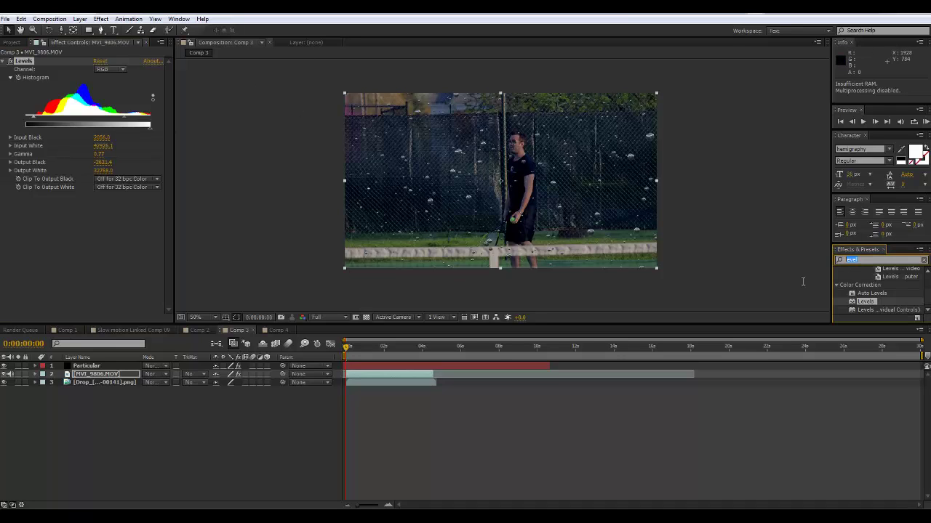
{"action": "type", "text": "sat"}
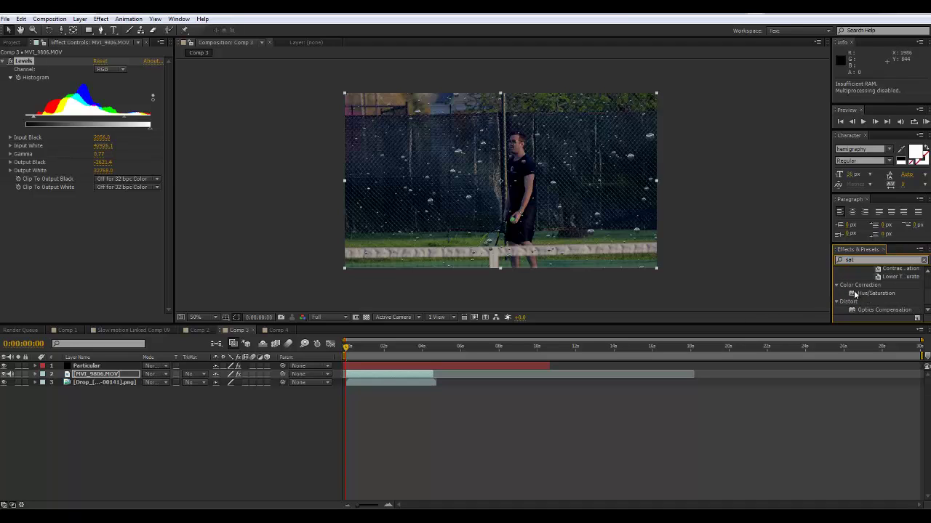
{"action": "left_click_drag", "start_coordinate": [855, 295], "coordinate": [370, 384]}
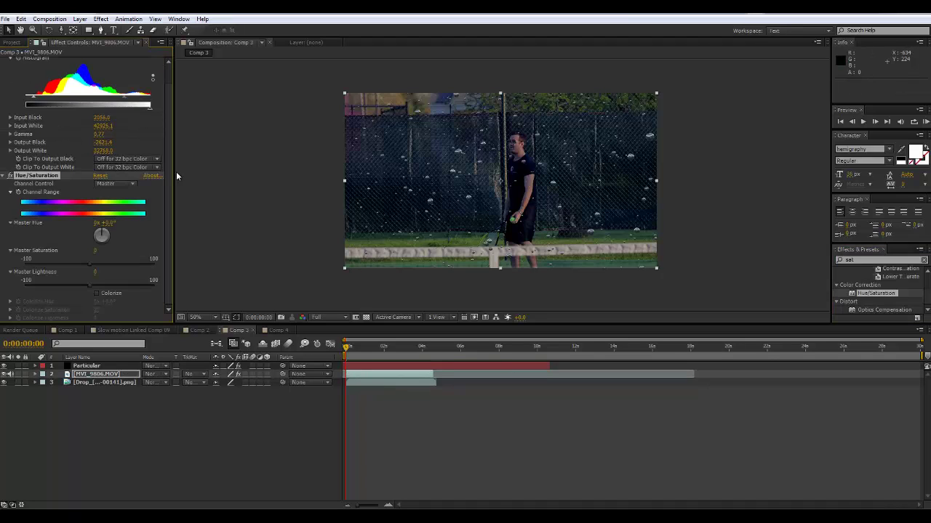
{"action": "left_click", "coordinate": [120, 184]}
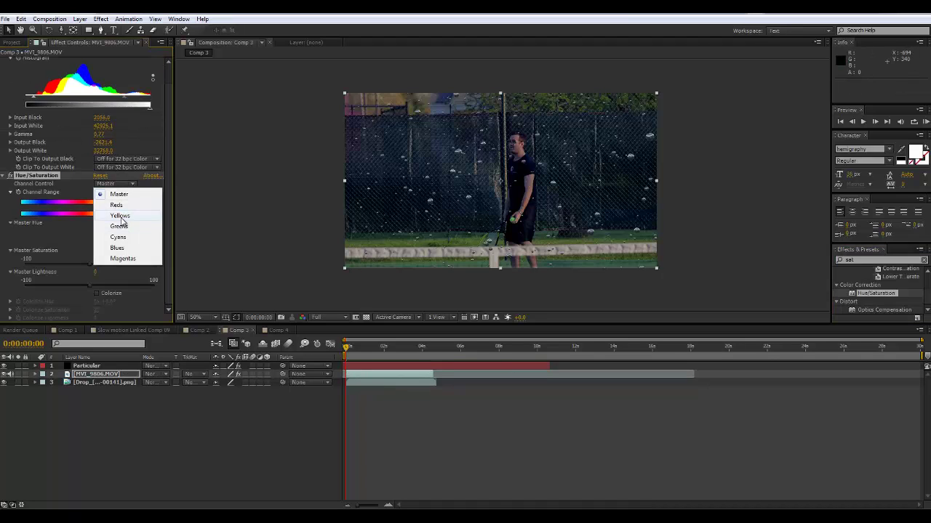
{"action": "left_click", "coordinate": [120, 216]}
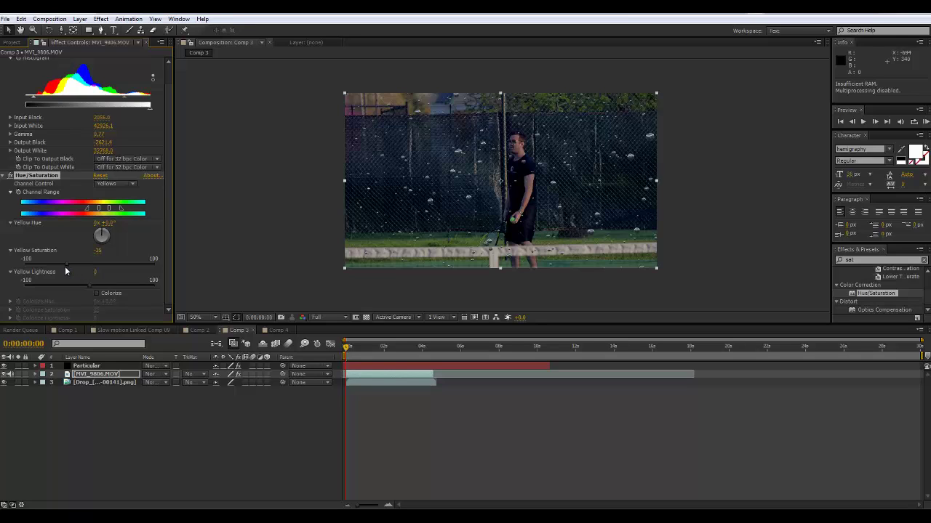
- Reduce the Yellow Saturation further in Hue/Saturation and lower the Reds channel's saturation to -32
{"action": "mouse_move", "coordinate": [65, 266]}
{"action": "left_mouse_down"}
{"action": "mouse_move", "coordinate": [41, 266]}
{"action": "mouse_move", "coordinate": [52, 269]}
{"action": "left_mouse_up"}
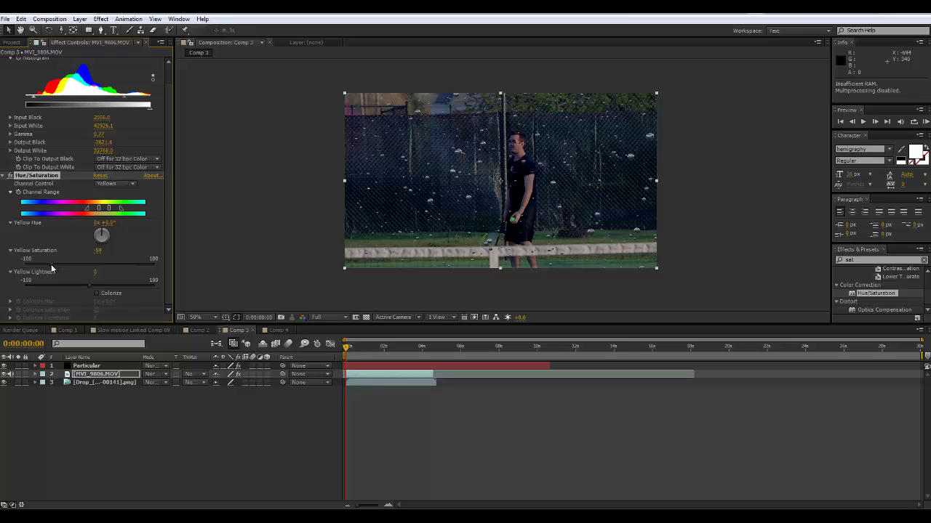
{"action": "left_click", "coordinate": [119, 184]}
{"action": "left_click", "coordinate": [112, 207]}
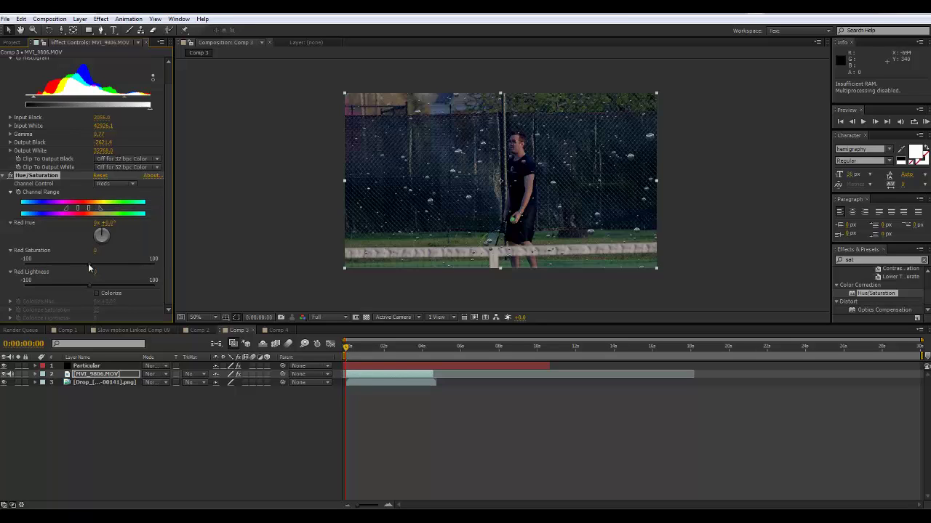
{"action": "left_click", "coordinate": [62, 266]}
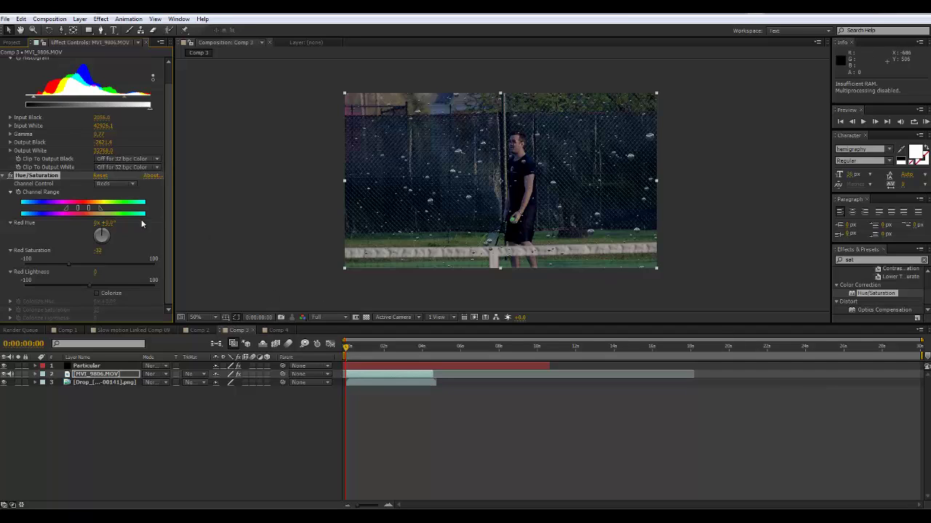
- Find the Tint effect and apply it to the MVI_9806.MOV layer
{"action": "left_click_drag", "start_coordinate": [857, 260], "coordinate": [779, 251]}
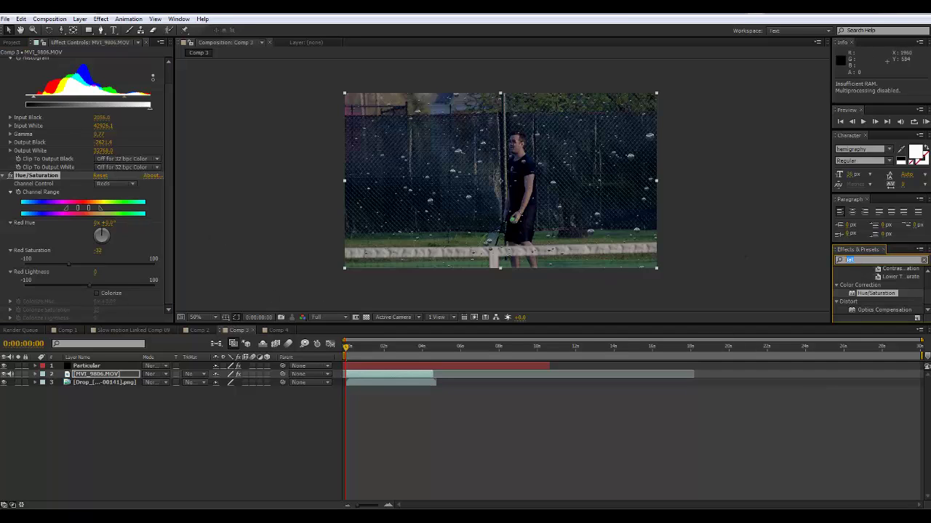
{"action": "type", "text": "tint"}
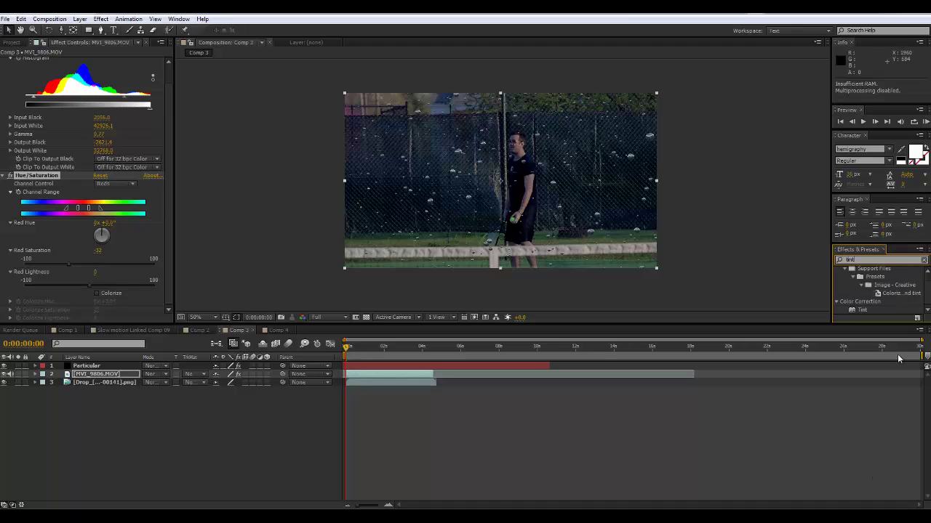
{"action": "left_click", "coordinate": [853, 311]}
{"action": "left_click_drag", "start_coordinate": [853, 311], "coordinate": [370, 375]}
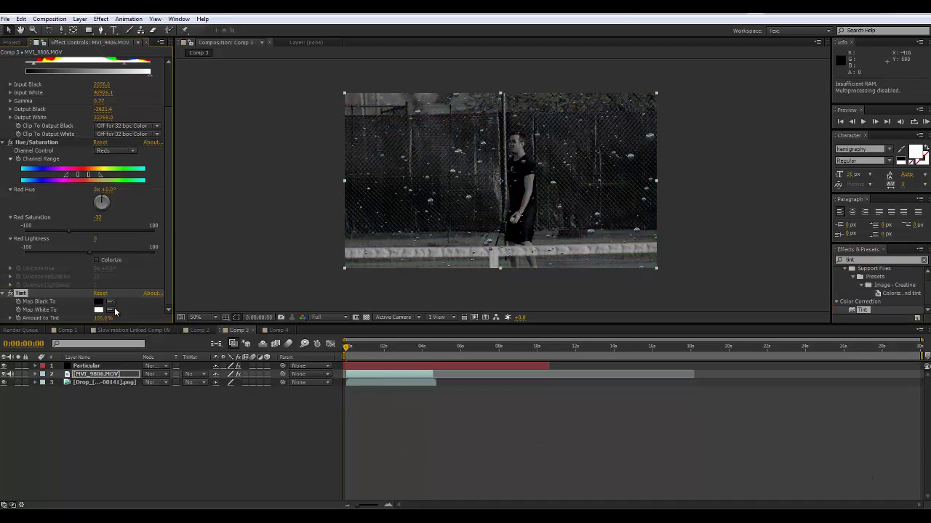
- Set Tint's Map White To color to bright blue 00BAFF and Amount to Tint to about 29%
{"action": "scroll", "coordinate": [274, 168], "scroll_direction": "down", "scroll_amount": 1}
{"action": "scroll", "coordinate": [281, 168], "scroll_direction": "up", "scroll_amount": 2}
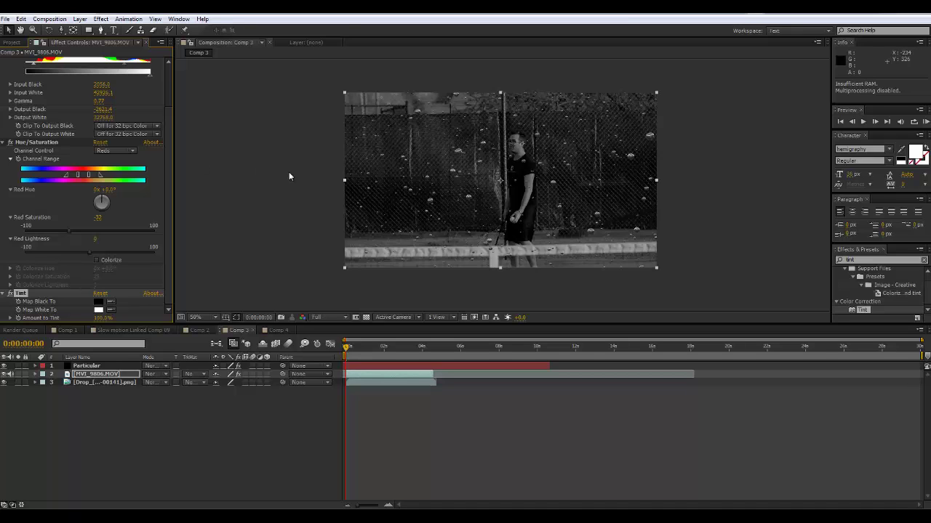
{"action": "scroll", "coordinate": [293, 172], "scroll_direction": "down", "scroll_amount": 1}
{"action": "left_click", "coordinate": [98, 310]}
{"action": "left_click", "coordinate": [588, 342]}
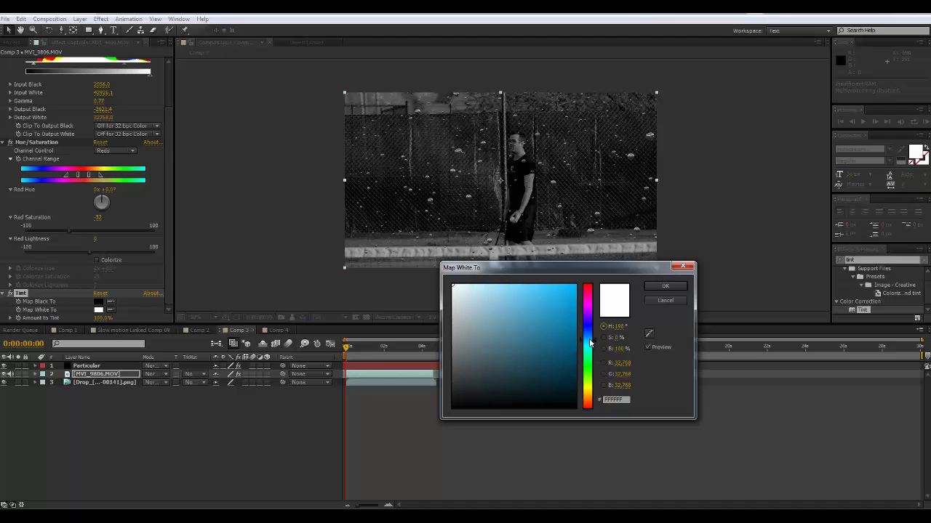
{"action": "left_click_drag", "start_coordinate": [573, 328], "coordinate": [594, 265]}
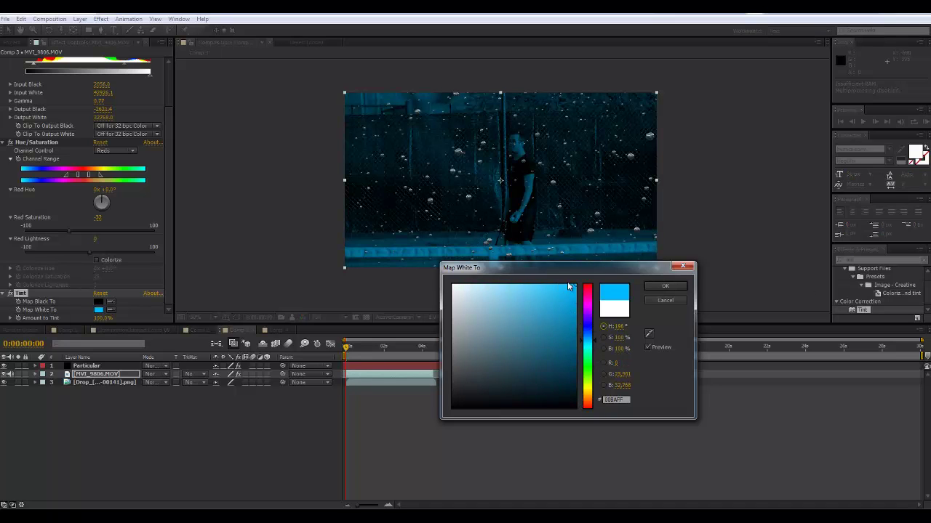
{"action": "left_click", "coordinate": [665, 287]}
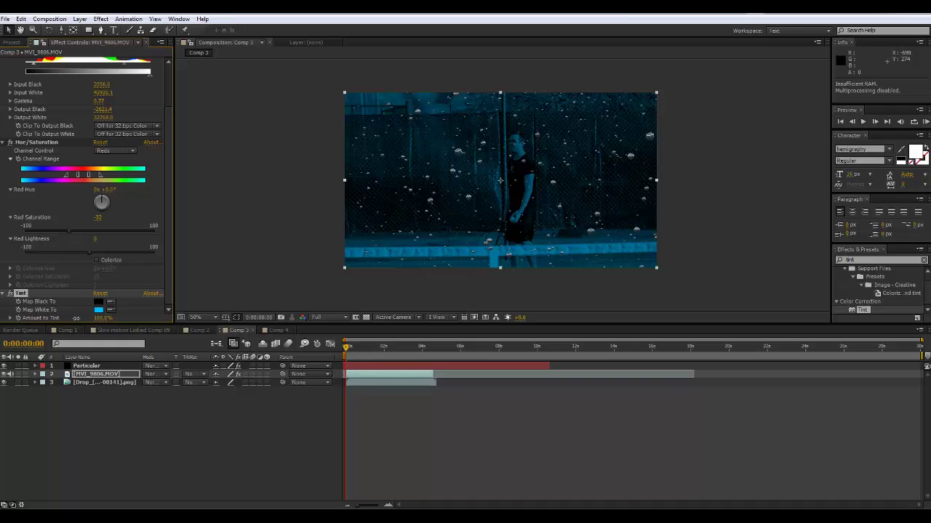
{"action": "left_click_drag", "start_coordinate": [75, 318], "coordinate": [41, 330]}
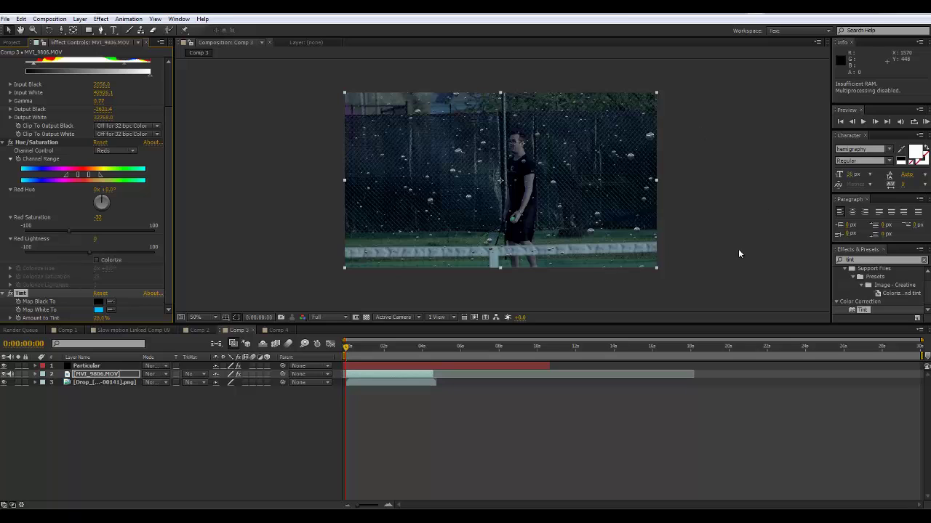
- Find the Curves effect and add it to the MVI_9806.MOV layer between Hue/Saturation and Tint
{"action": "key", "text": "ctrl+5"}
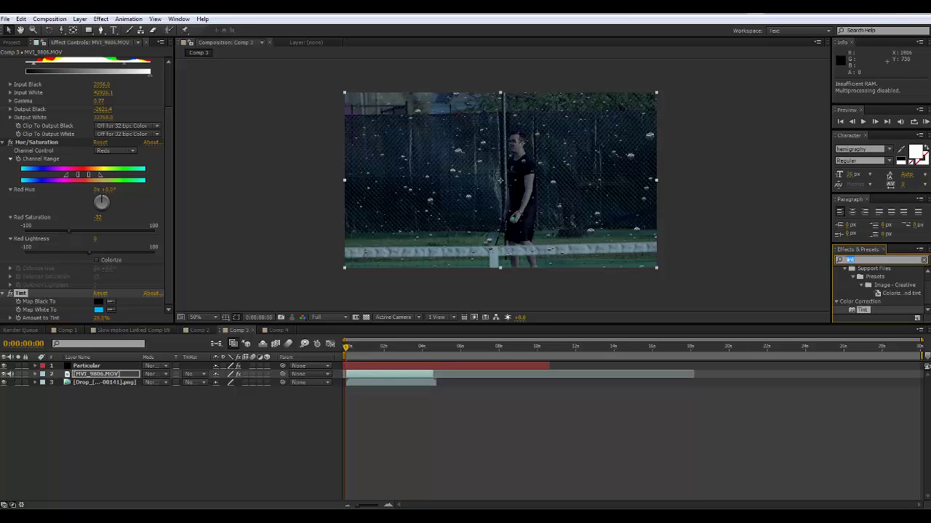
{"action": "type", "text": "curves"}
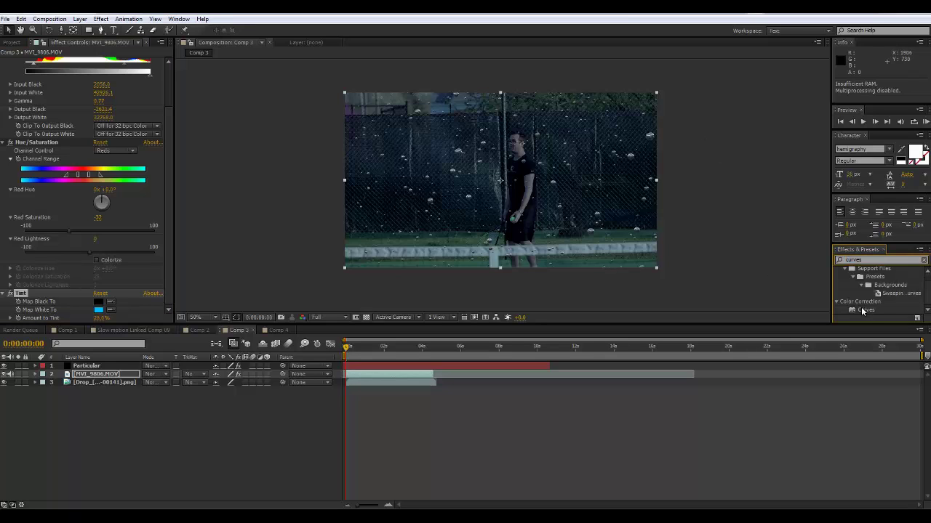
{"action": "left_click_drag", "start_coordinate": [865, 310], "coordinate": [56, 286]}
- Shape the Blue channel in Curves with three points, slightly raising the upper midtones, and play the graded rain shot
{"action": "left_click", "coordinate": [121, 181]}
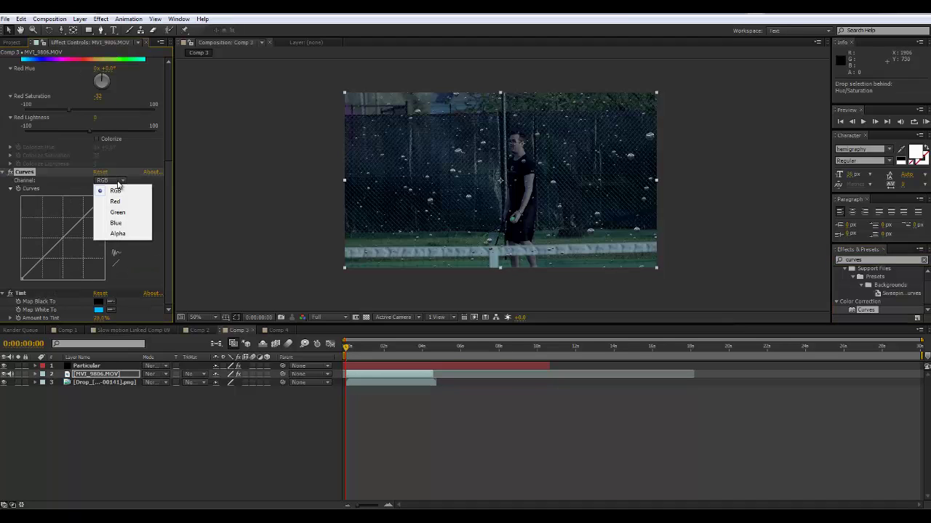
{"action": "left_click", "coordinate": [117, 223]}
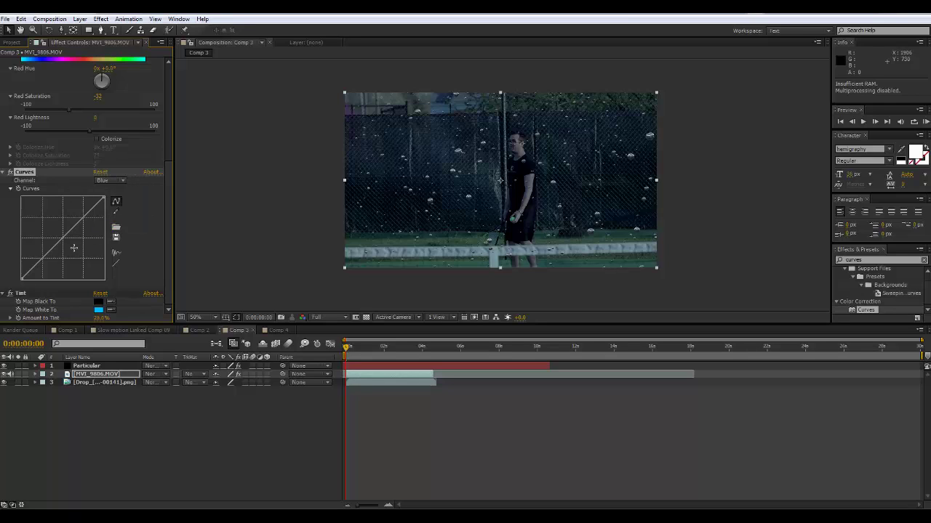
{"action": "left_click_drag", "start_coordinate": [60, 236], "coordinate": [65, 242]}
{"action": "left_click_drag", "start_coordinate": [50, 253], "coordinate": [44, 251]}
{"action": "left_click_drag", "start_coordinate": [76, 222], "coordinate": [63, 236]}
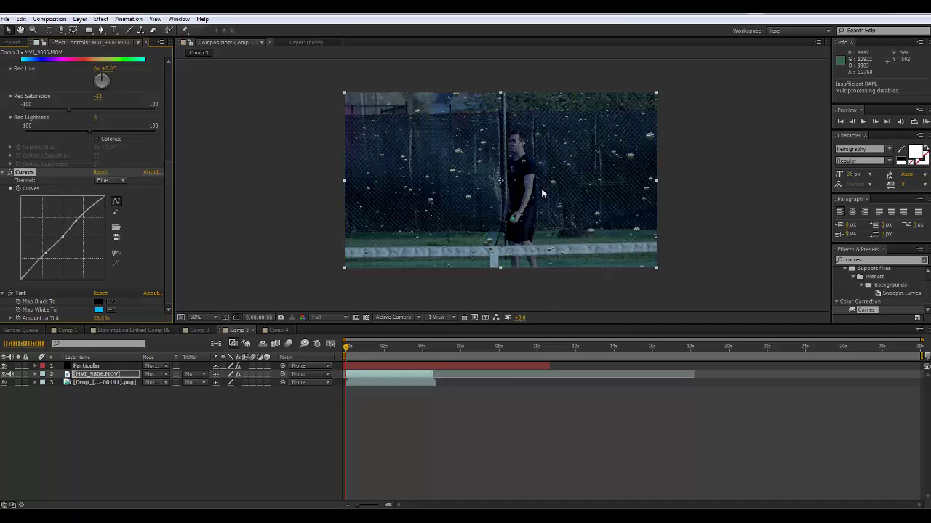
{"action": "key", "text": "space"}
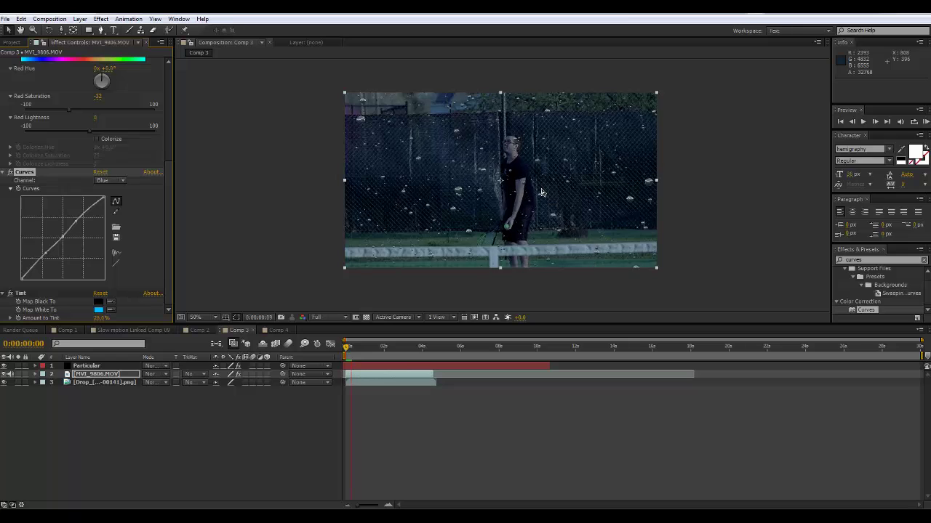
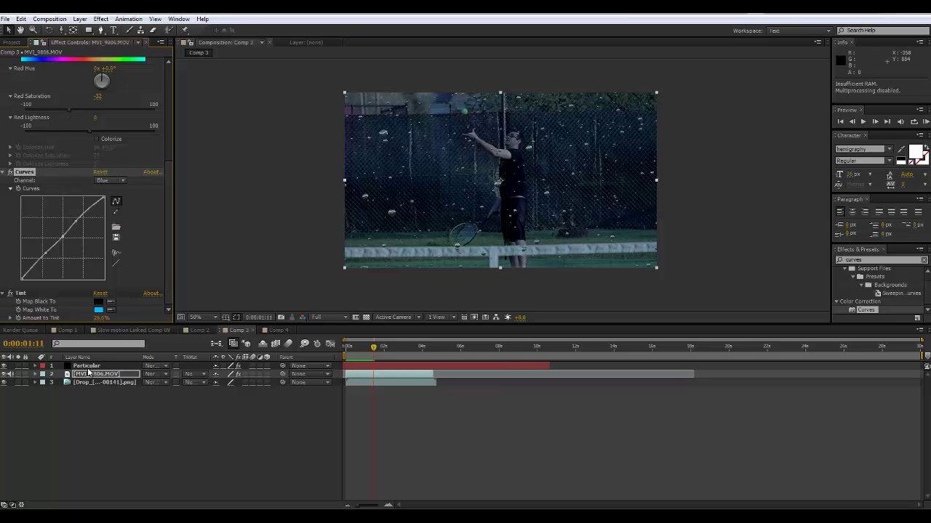
- Add a new two-node camera to the composition, keeping the 28.30 mm focal length and the other settings as offered
{"action": "left_click", "coordinate": [80, 19]}
{"action": "mouse_move", "coordinate": [94, 30]}
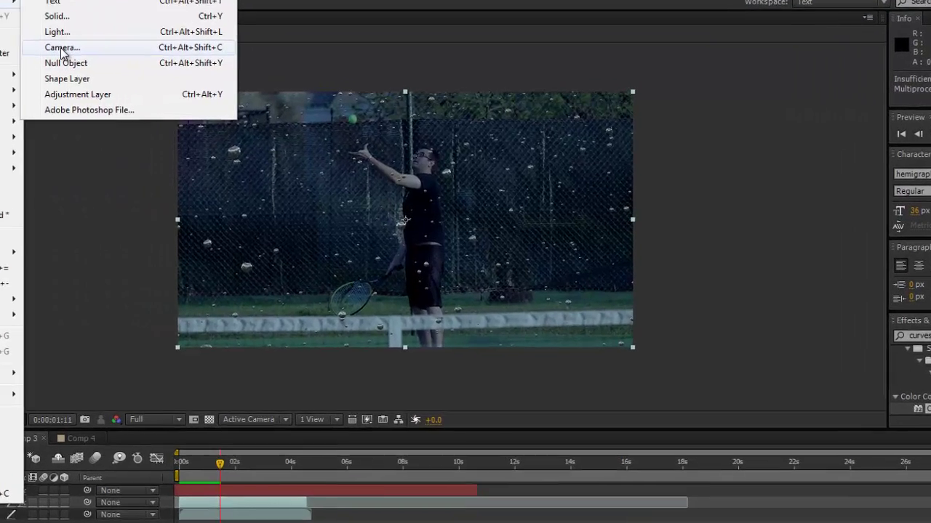
{"action": "left_click", "coordinate": [62, 47]}
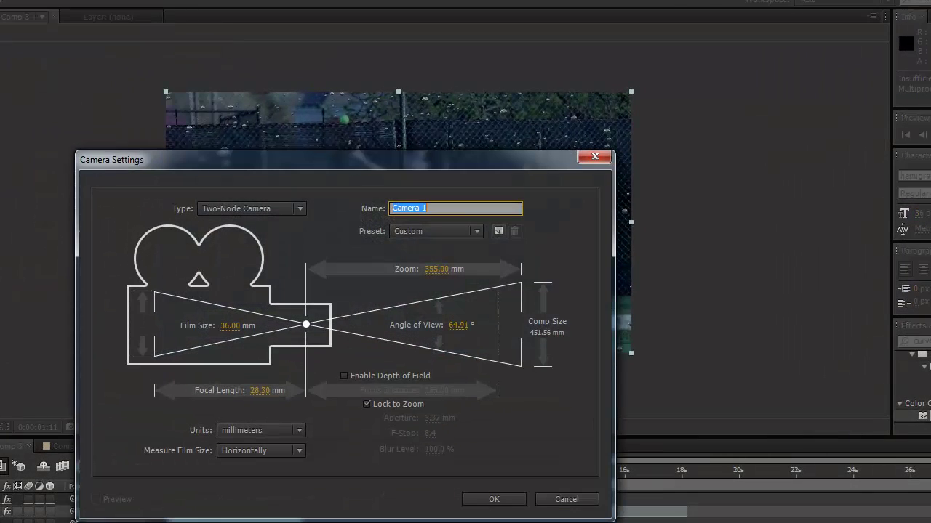
{"action": "left_click", "coordinate": [503, 502]}
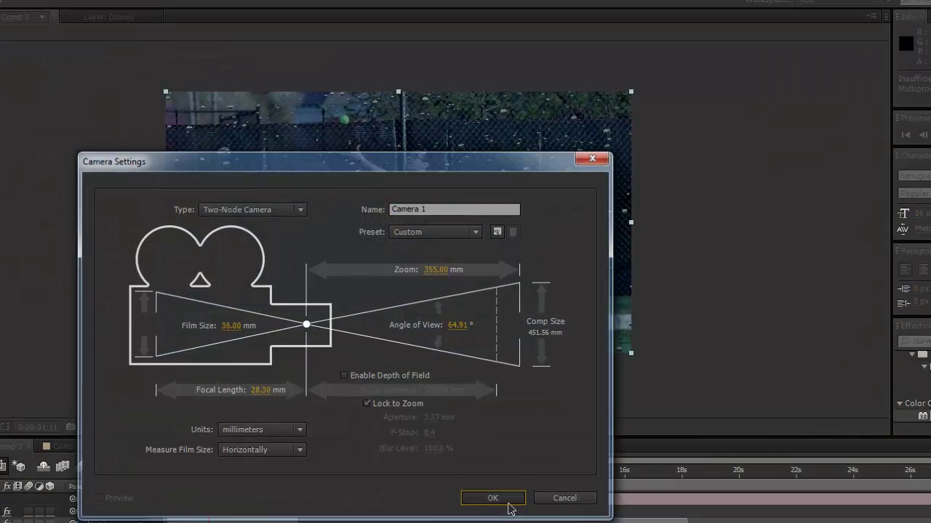
{"action": "left_click", "coordinate": [513, 503]}
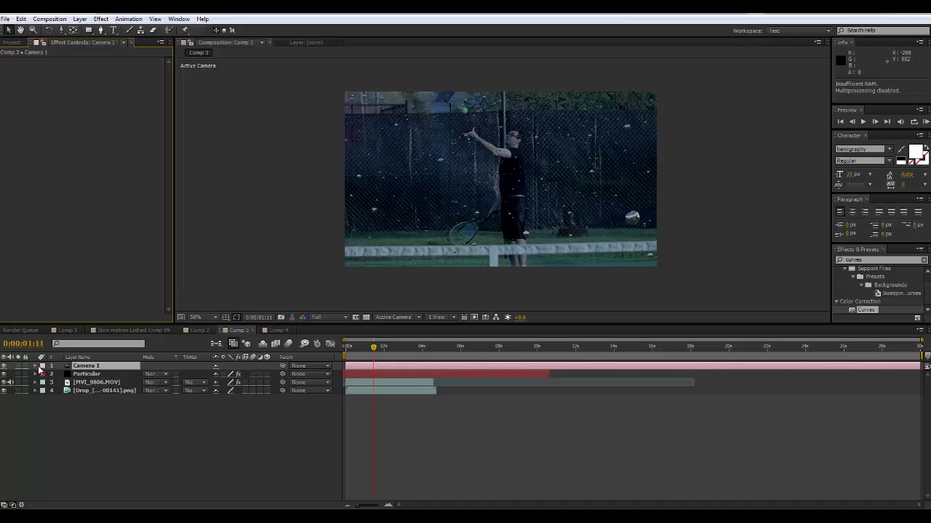
- Turn on Depth of Field in the options of Camera 1
{"action": "left_click", "coordinate": [35, 365]}
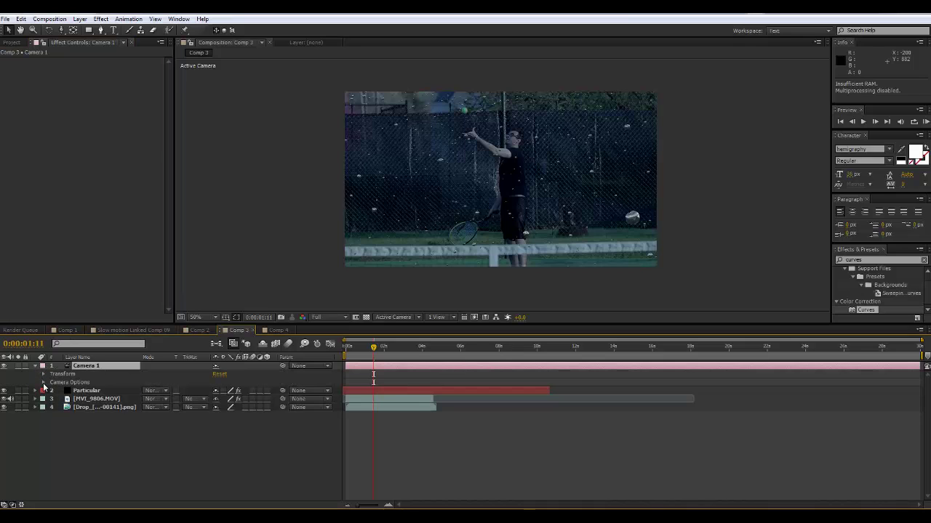
{"action": "left_click", "coordinate": [43, 383]}
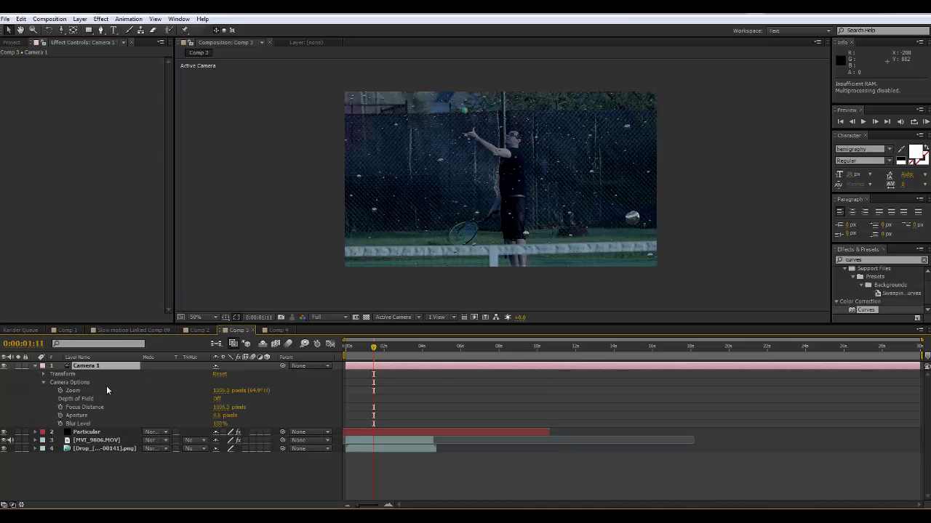
{"action": "left_click", "coordinate": [218, 399]}
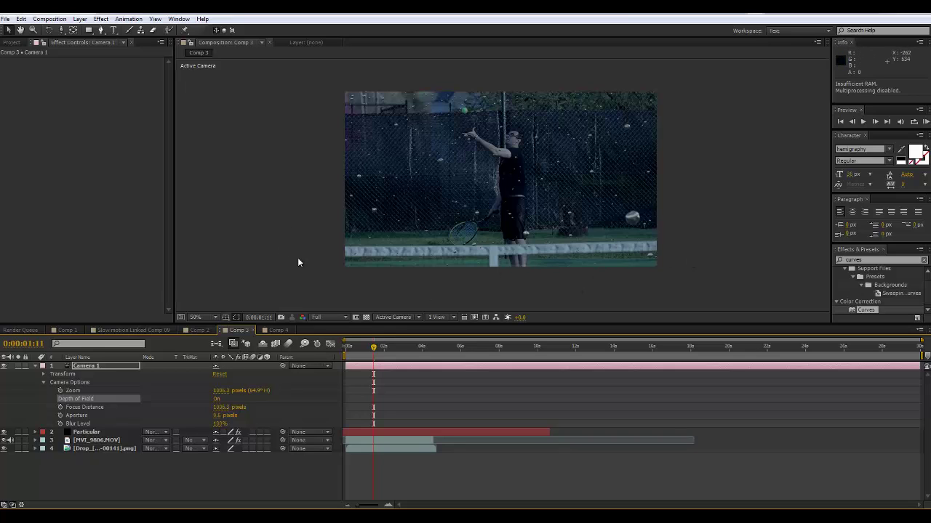
- Try an Aperture of 75 pixels on Camera 1 to blur the out-of-focus raindrops
{"action": "scroll", "coordinate": [485, 194], "scroll_direction": "up", "scroll_amount": 1}
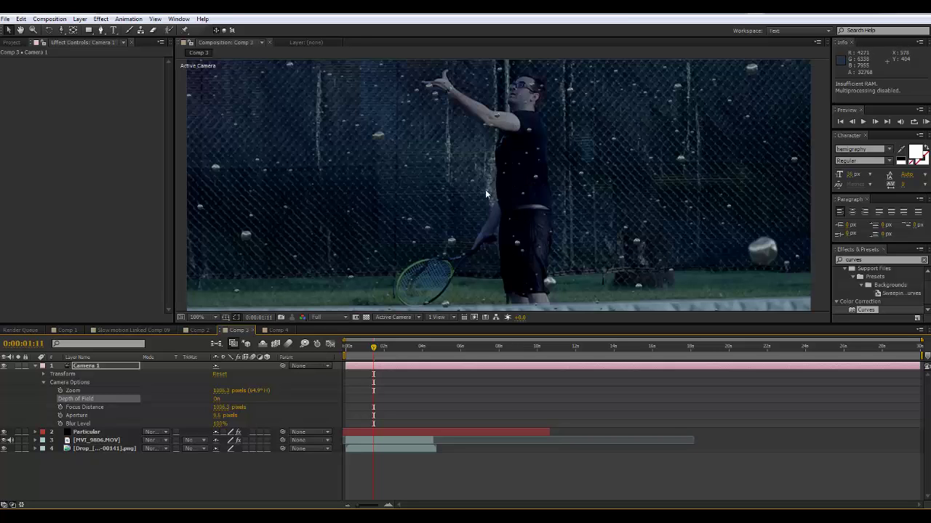
{"action": "left_click_drag", "start_coordinate": [481, 201], "coordinate": [481, 193]}
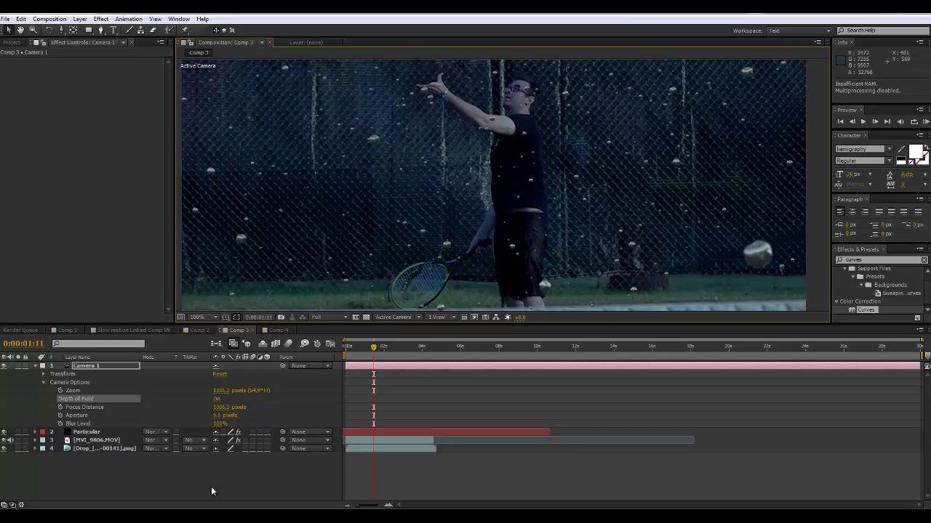
{"action": "left_click", "coordinate": [218, 417]}
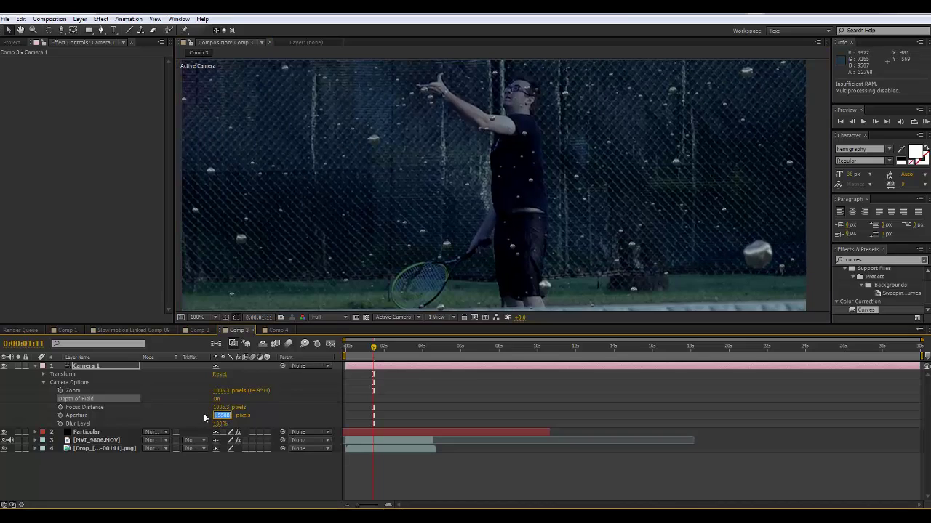
{"action": "type", "text": "75"}
{"action": "left_click", "coordinate": [303, 405]}
{"action": "scroll", "coordinate": [489, 266], "scroll_direction": "down", "scroll_amount": 2}
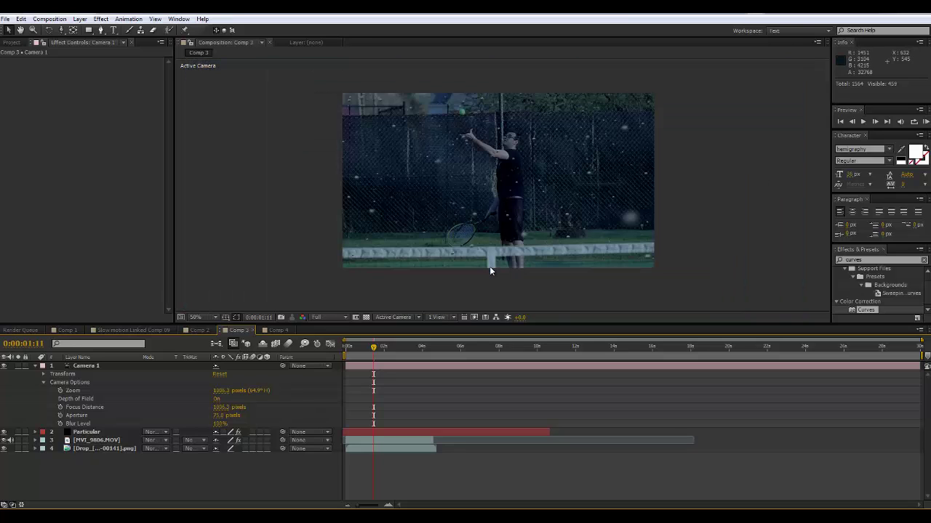
- Set the Aperture of Camera 1 to 50 pixels and check the raindrop blur up close
{"action": "left_click", "coordinate": [217, 416]}
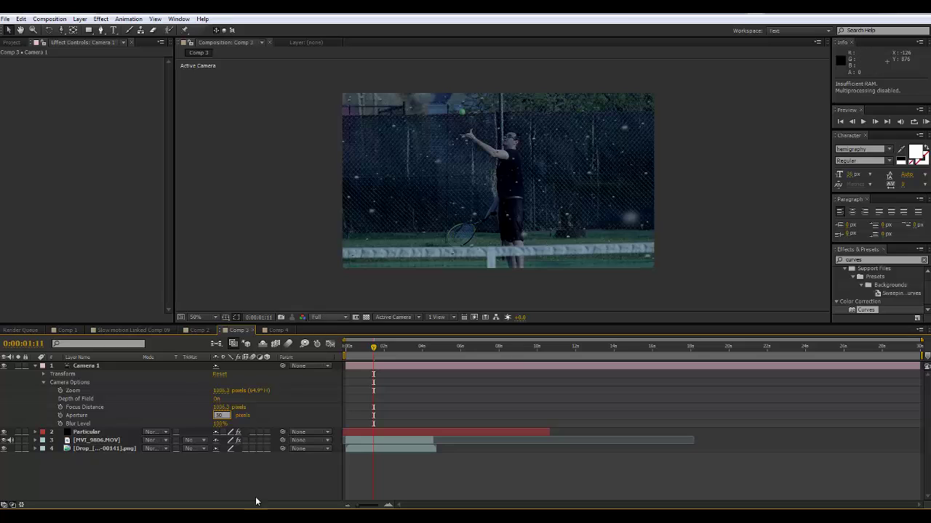
{"action": "key", "text": "Return"}
{"action": "scroll", "coordinate": [501, 190], "scroll_direction": "up", "scroll_amount": 2}
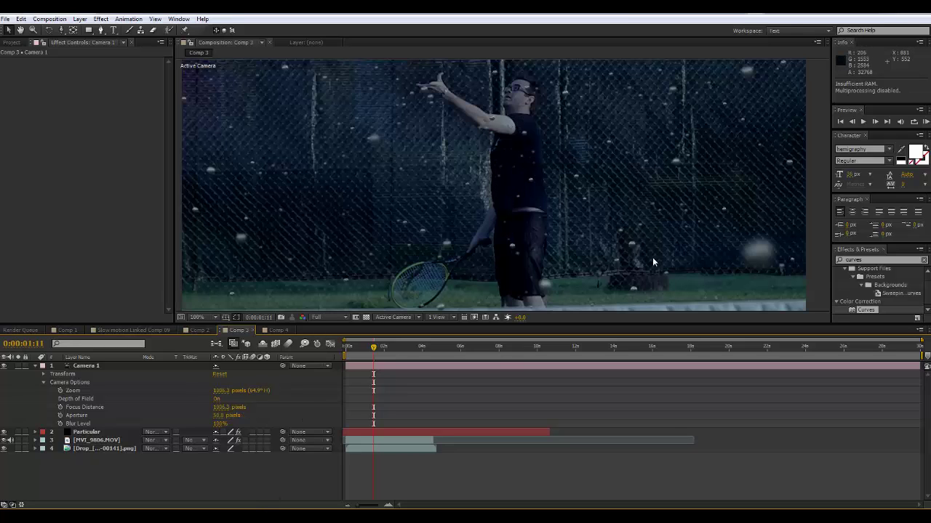
{"action": "scroll", "coordinate": [555, 181], "scroll_direction": "down", "scroll_amount": 1}
{"action": "scroll", "coordinate": [555, 182], "scroll_direction": "up", "scroll_amount": 1}
{"action": "key", "text": "comma"}
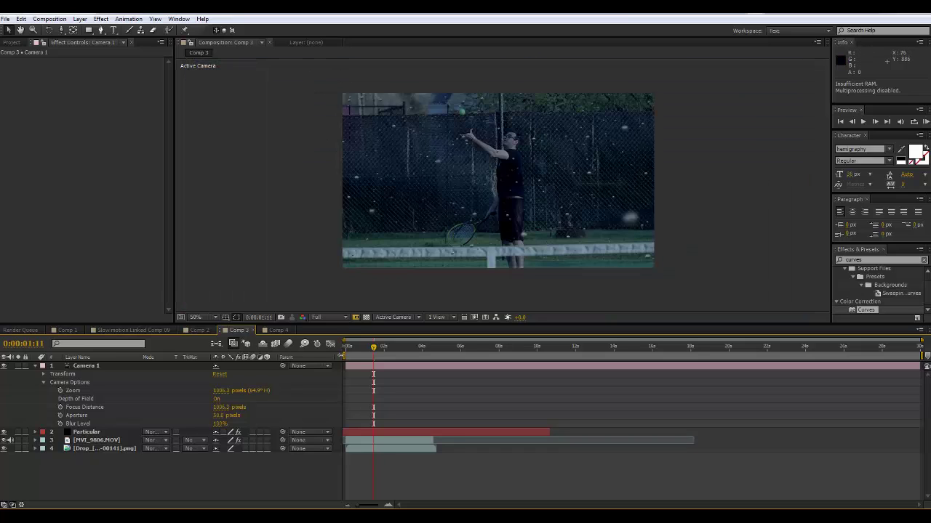
- Play the shot from the beginning and replay parts of it to examine the blurred raindrops' look and motion
{"action": "left_click", "coordinate": [347, 349]}
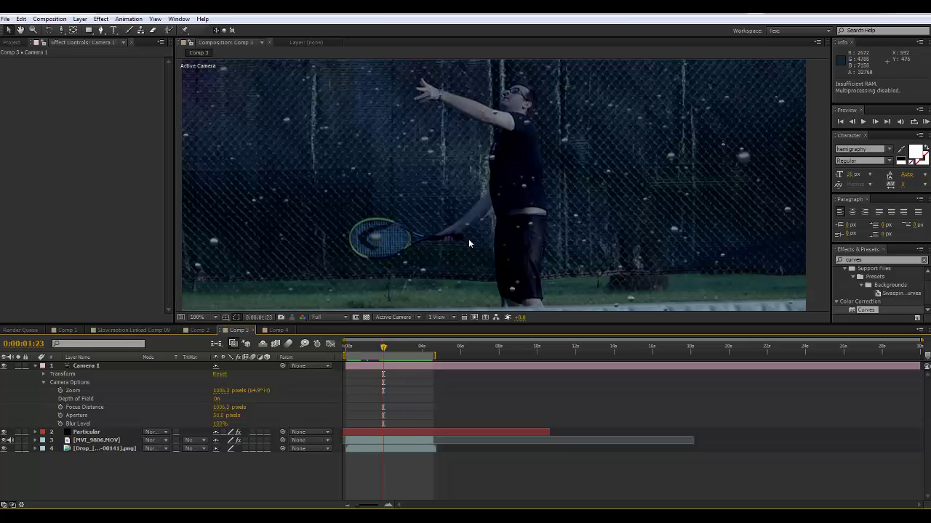
{"action": "key", "text": "space"}
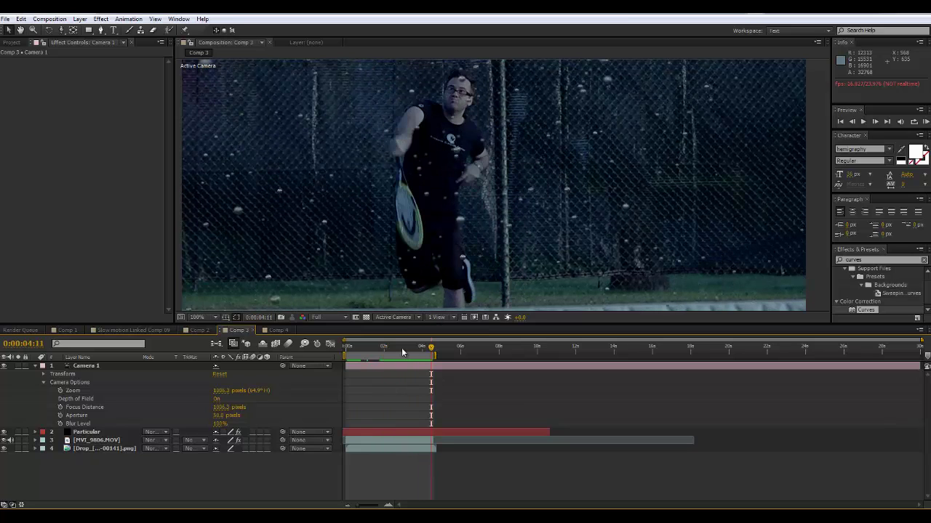
{"action": "left_click_drag", "start_coordinate": [402, 352], "coordinate": [390, 352]}
{"action": "key", "text": "space"}
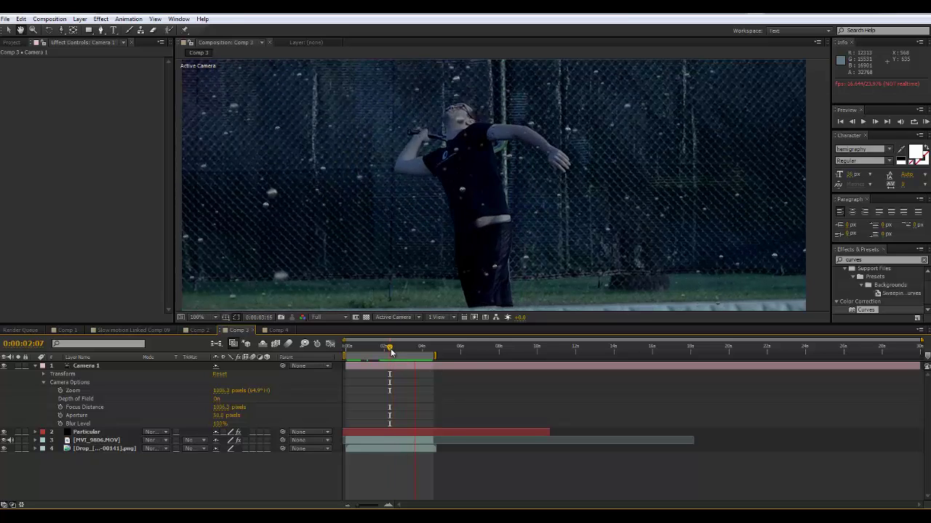
{"action": "key", "text": "space"}
{"action": "left_click_drag", "start_coordinate": [425, 349], "coordinate": [420, 368]}
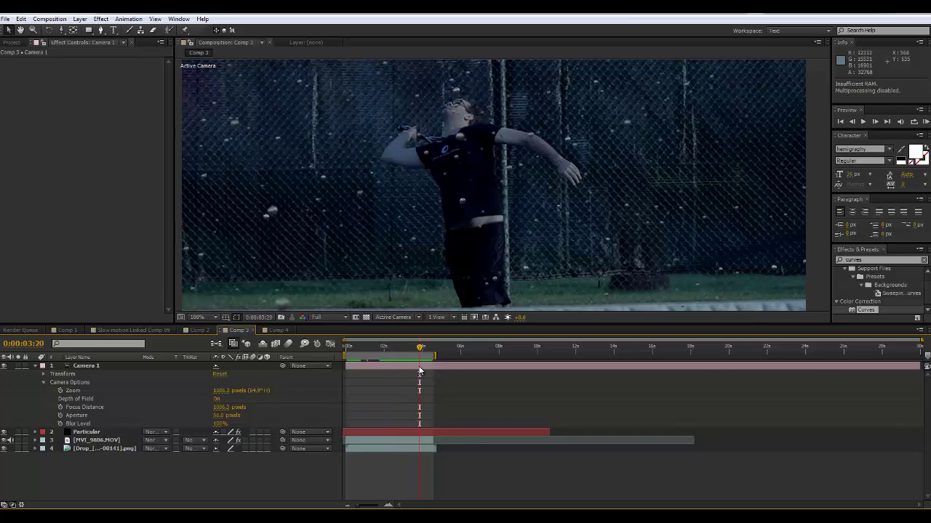
{"action": "key", "text": "space"}
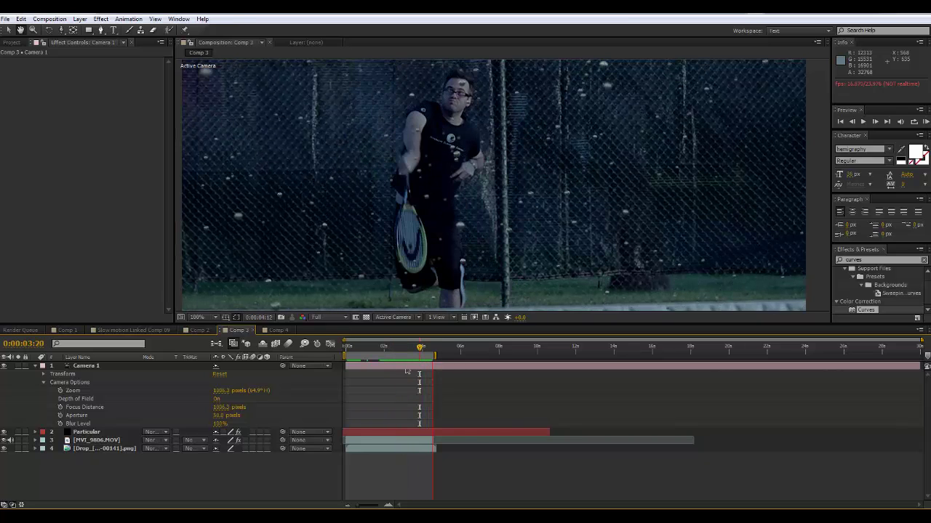
- Raise Wind Y in the Air physics settings of the Particular layer and play the rain from about 3 seconds
{"action": "left_click", "coordinate": [88, 433]}
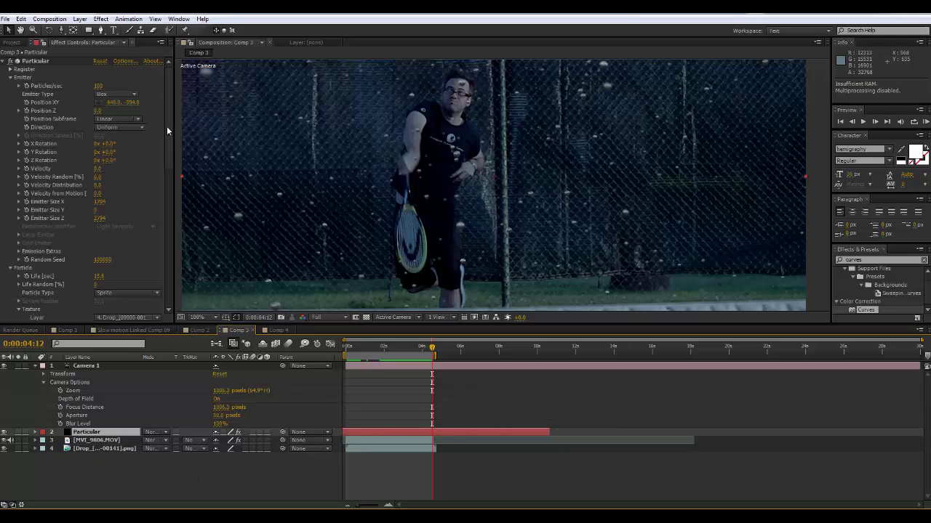
{"action": "left_click_drag", "start_coordinate": [169, 125], "coordinate": [156, 247]}
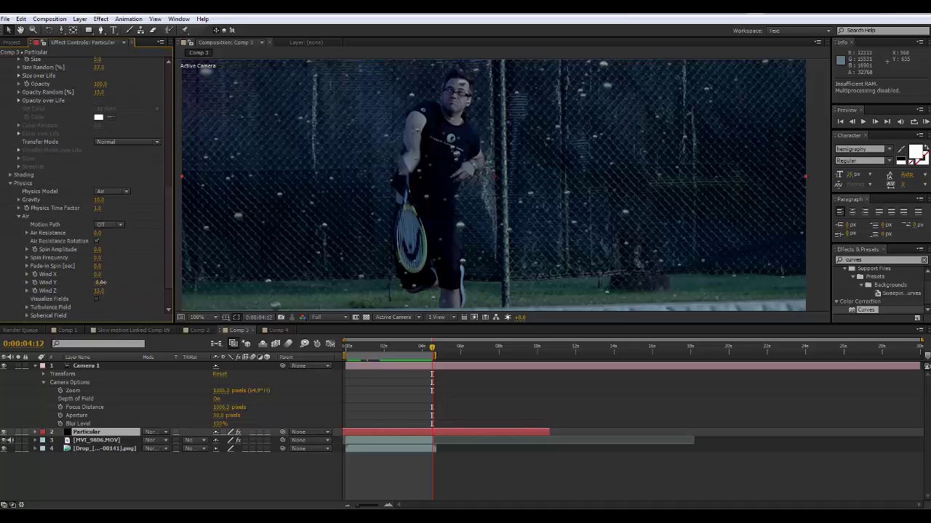
{"action": "left_click_drag", "start_coordinate": [101, 282], "coordinate": [104, 283]}
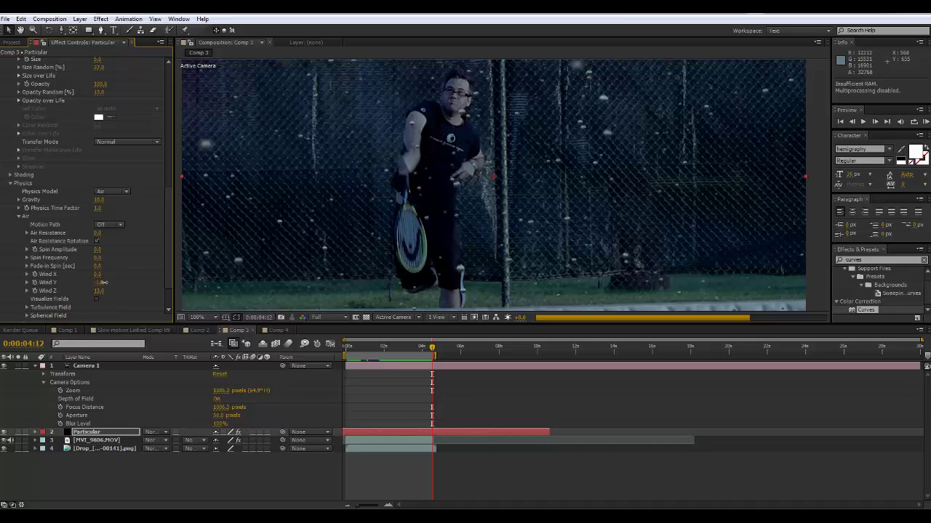
{"action": "left_click", "coordinate": [401, 349]}
{"action": "key", "text": "space"}
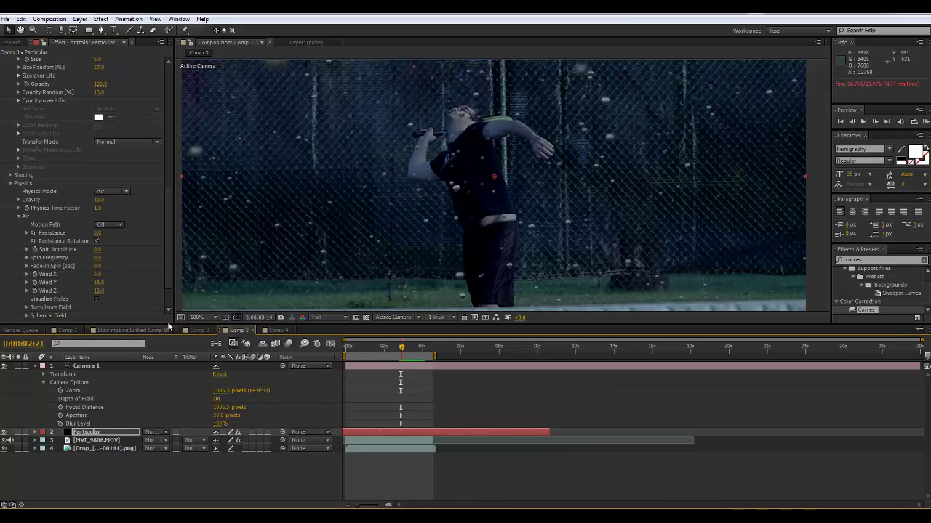
- Increase Particular's Wind Y to 24 and replay the rain from about 3 seconds
{"action": "left_click_drag", "start_coordinate": [99, 286], "coordinate": [105, 285]}
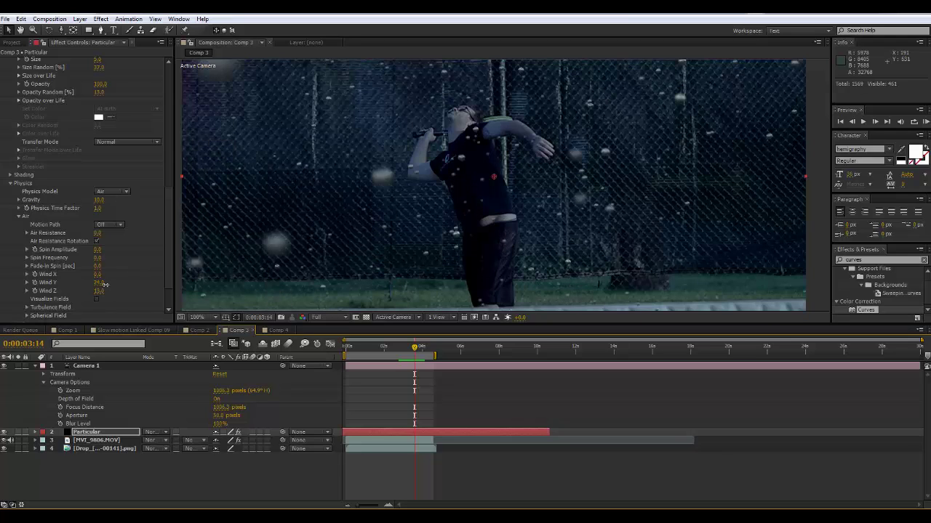
{"action": "left_click", "coordinate": [403, 349]}
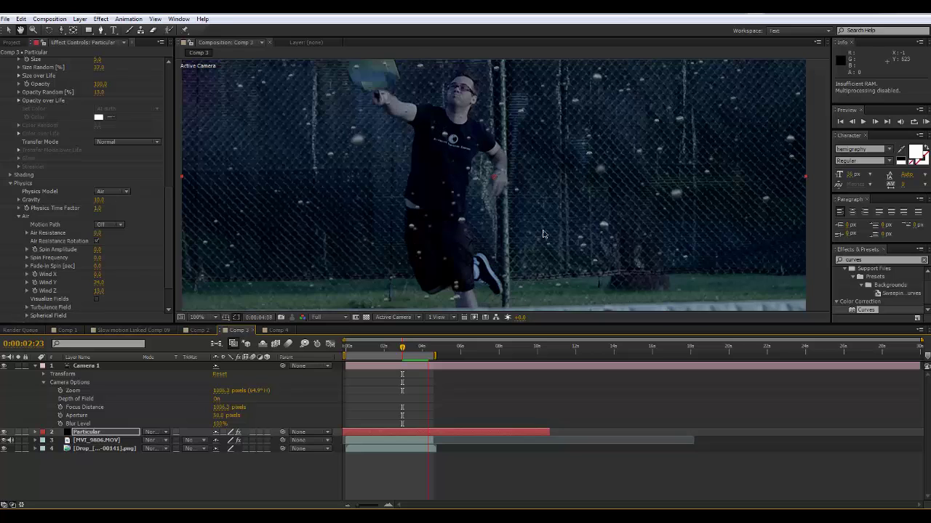
{"action": "key", "text": "space"}
{"action": "left_click_drag", "start_coordinate": [403, 350], "coordinate": [404, 350]}
{"action": "key", "text": "space"}
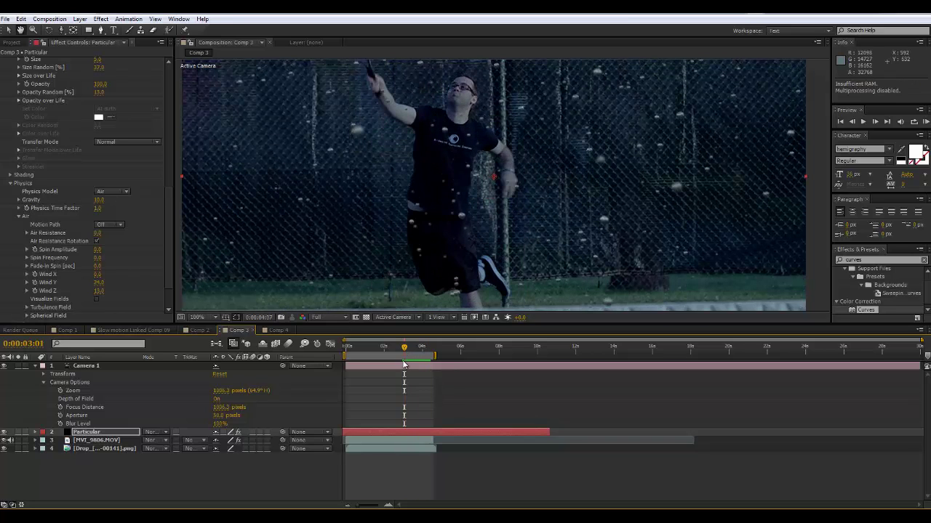
- Examine the raindrops around the player up close and replay the serve from about 3 seconds
{"action": "scroll", "coordinate": [433, 190], "scroll_direction": "down", "scroll_amount": 1}
{"action": "scroll", "coordinate": [443, 191], "scroll_direction": "up", "scroll_amount": 1}
{"action": "left_click_drag", "start_coordinate": [444, 191], "coordinate": [457, 198]}
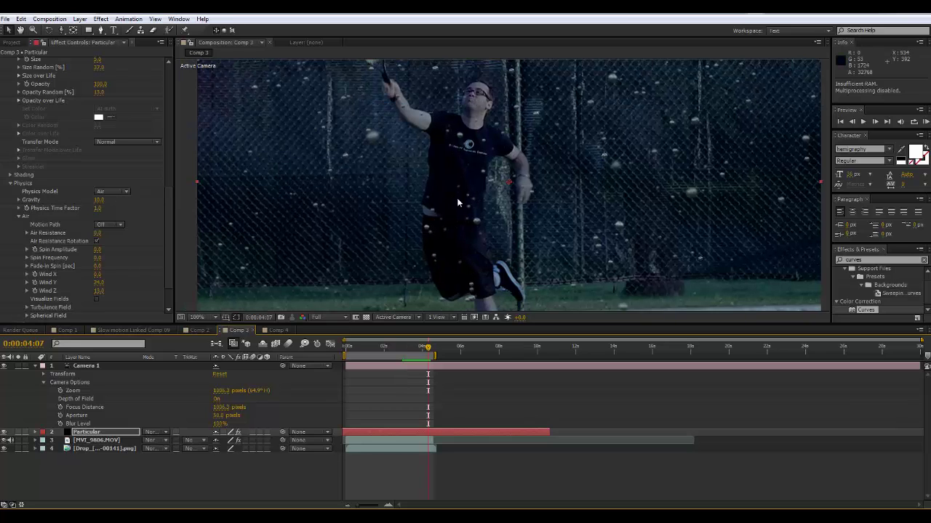
{"action": "scroll", "coordinate": [456, 198], "scroll_direction": "down", "scroll_amount": 1}
{"action": "scroll", "coordinate": [443, 198], "scroll_direction": "up", "scroll_amount": 2}
{"action": "scroll", "coordinate": [438, 196], "scroll_direction": "down", "scroll_amount": 1}
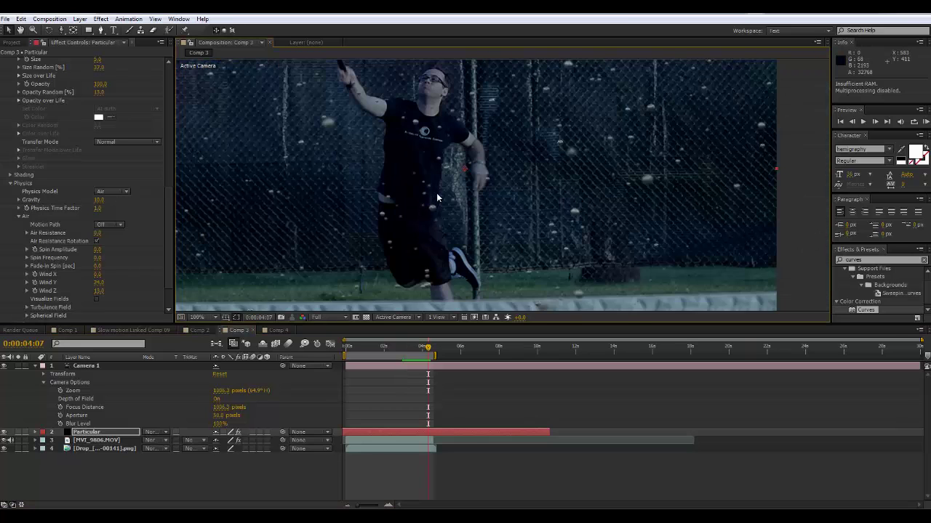
{"action": "left_click", "coordinate": [405, 354]}
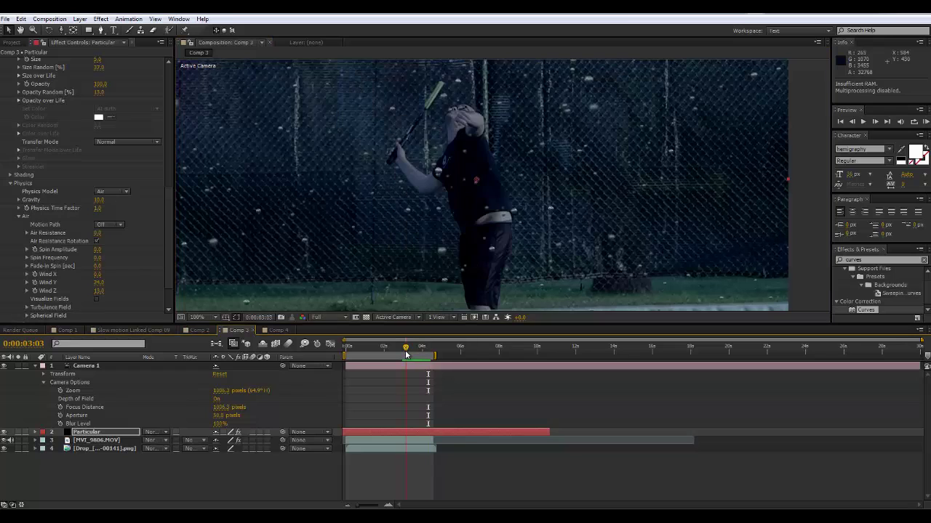
{"action": "key", "text": "space"}
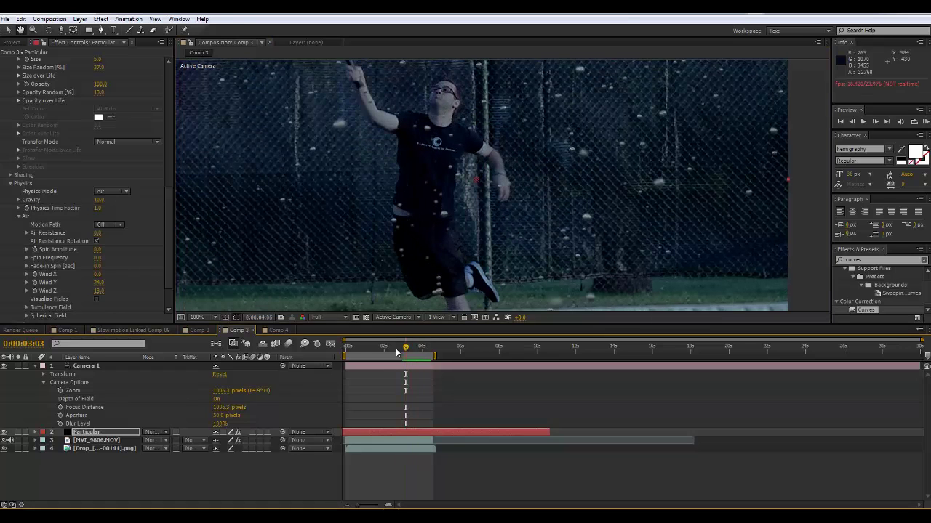
{"action": "key", "text": "space"}
{"action": "left_click", "coordinate": [407, 350]}
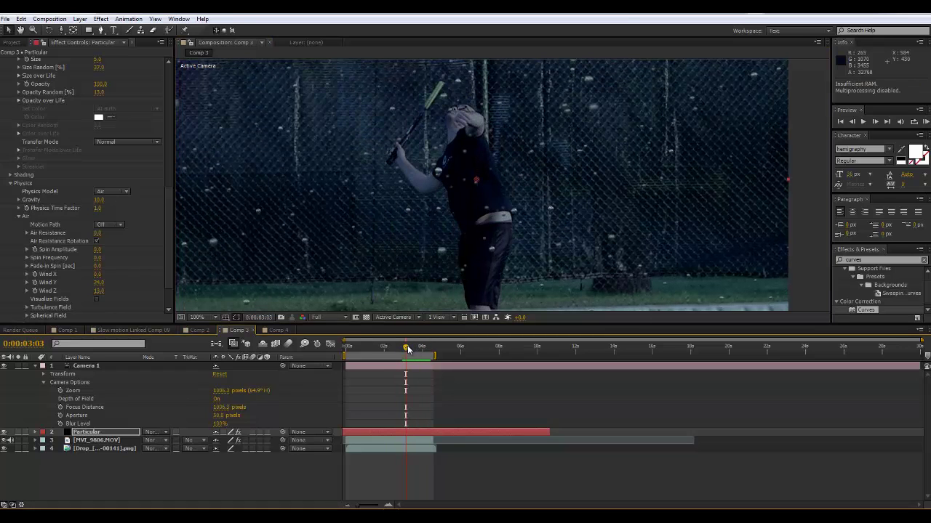
- Find the Tint effect and apply it to the Particular layer
{"action": "left_click", "coordinate": [102, 441]}
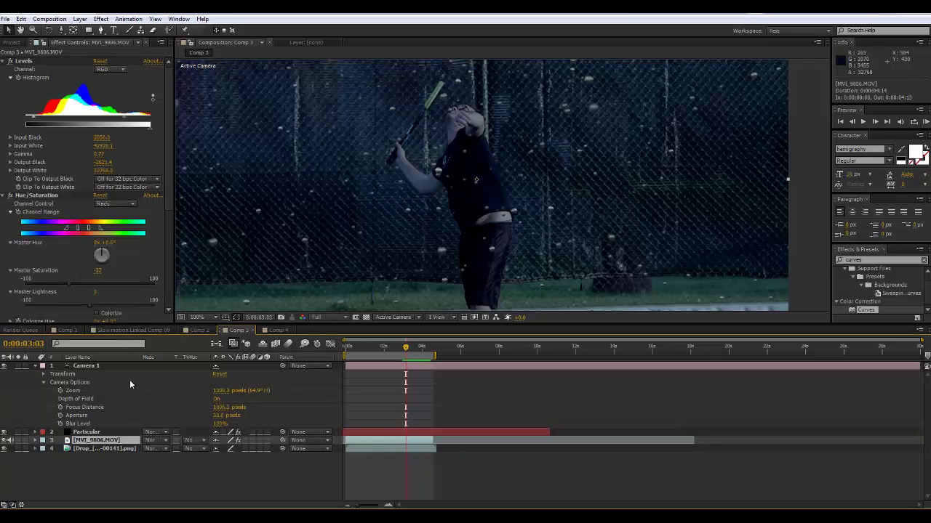
{"action": "left_click", "coordinate": [86, 432]}
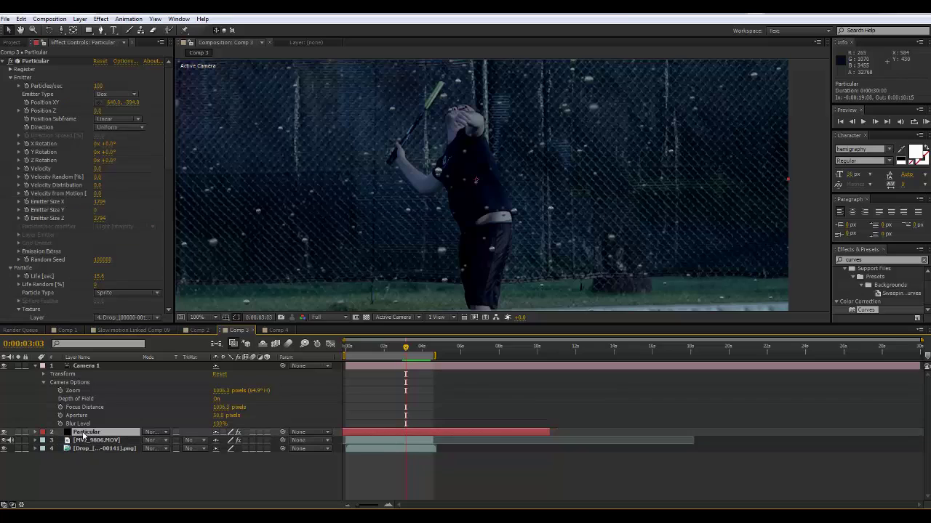
{"action": "left_click", "coordinate": [873, 260]}
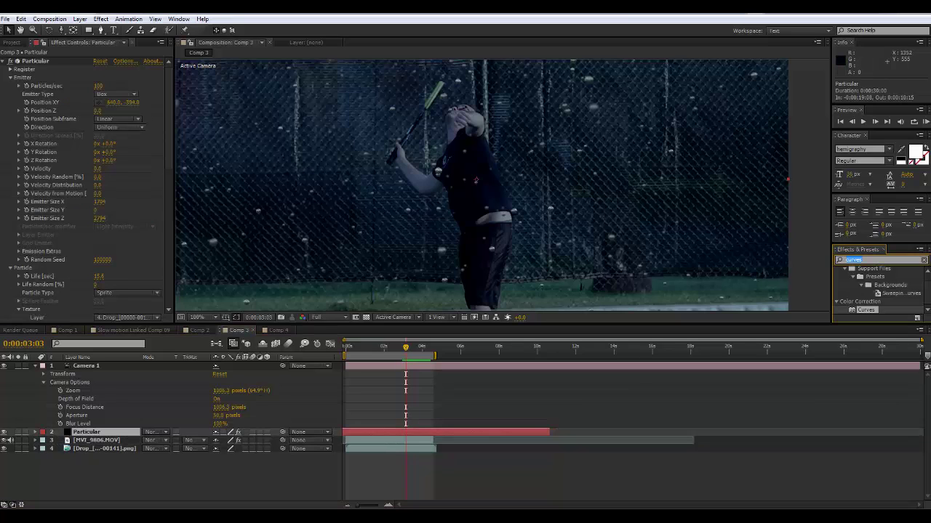
{"action": "type", "text": "tint"}
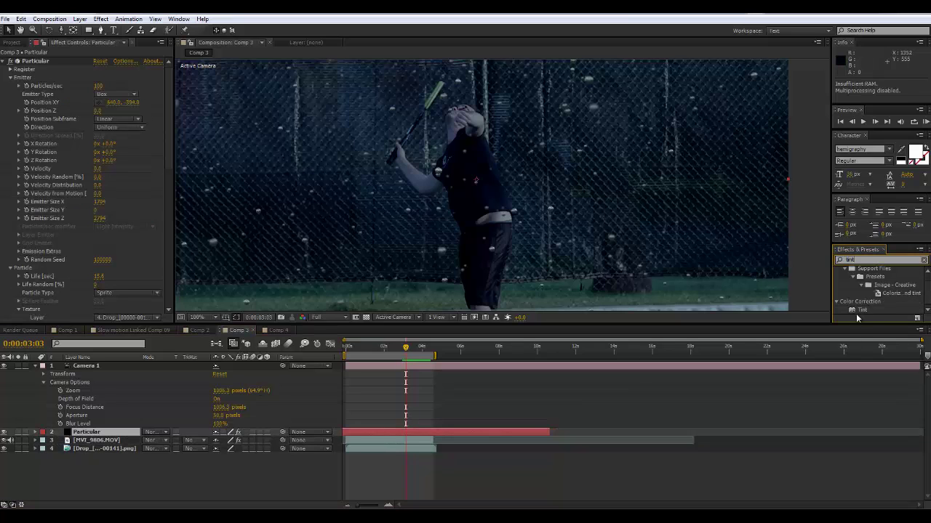
{"action": "left_click_drag", "start_coordinate": [859, 309], "coordinate": [421, 439]}
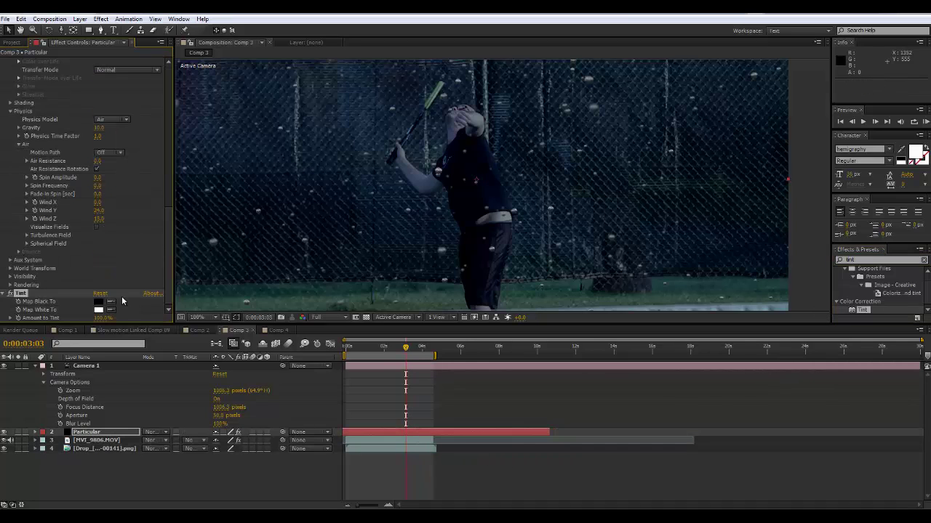
- Set the Tint effect's Map White To colour to bright cyan blue, hex 00D1FE
{"action": "left_click", "coordinate": [90, 317]}
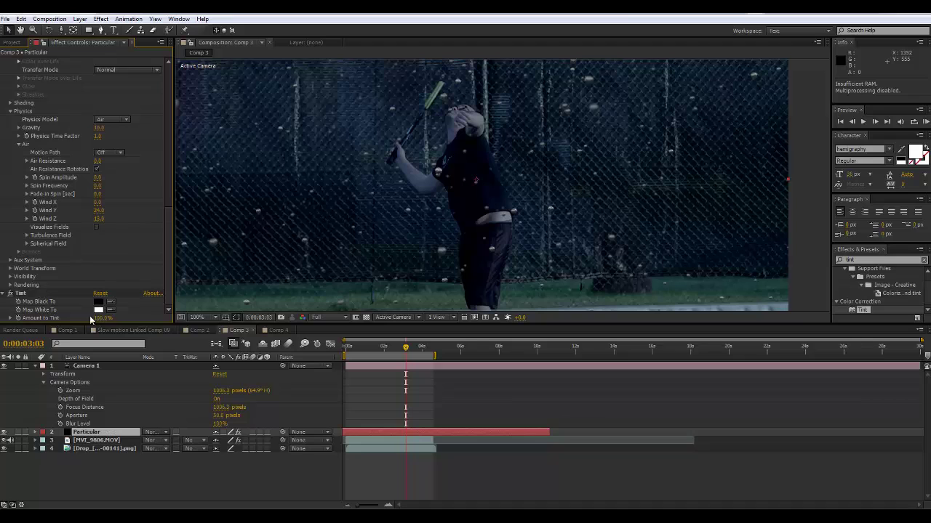
{"action": "left_click", "coordinate": [99, 311]}
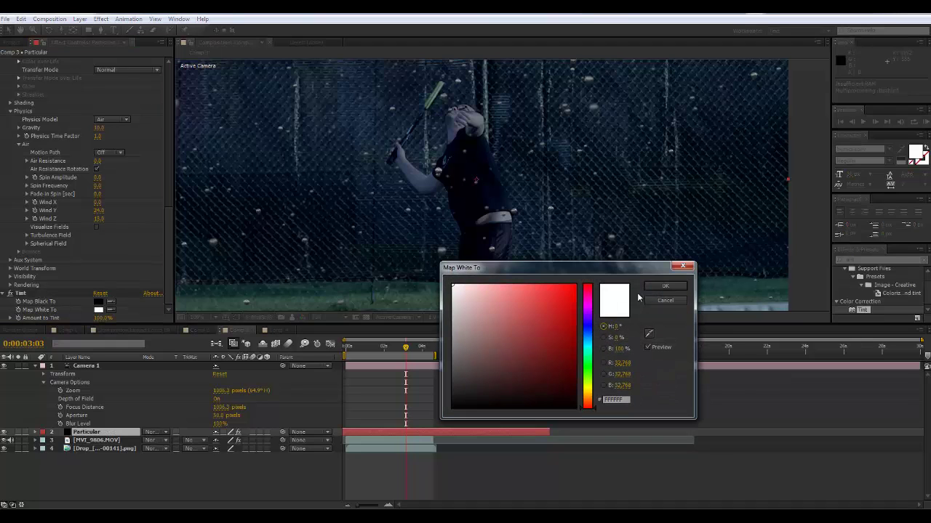
{"action": "left_click", "coordinate": [588, 339]}
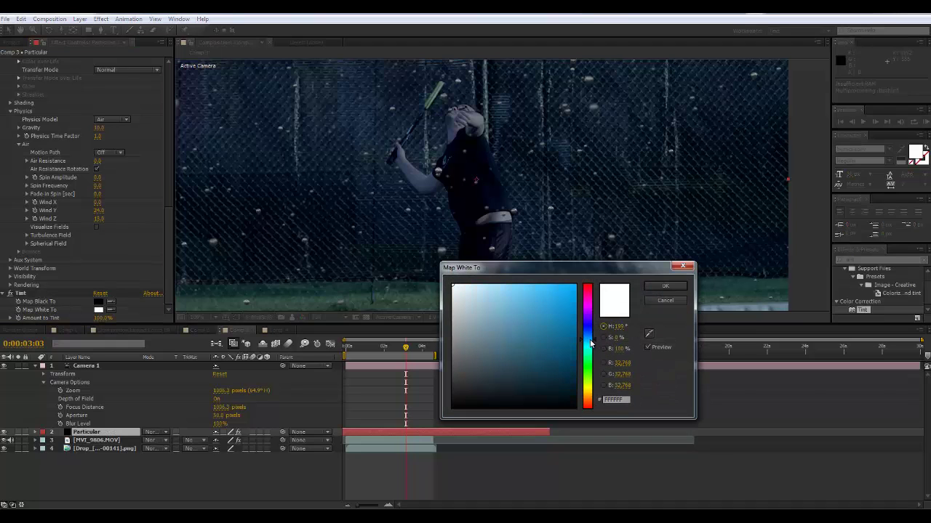
{"action": "left_click", "coordinate": [575, 285]}
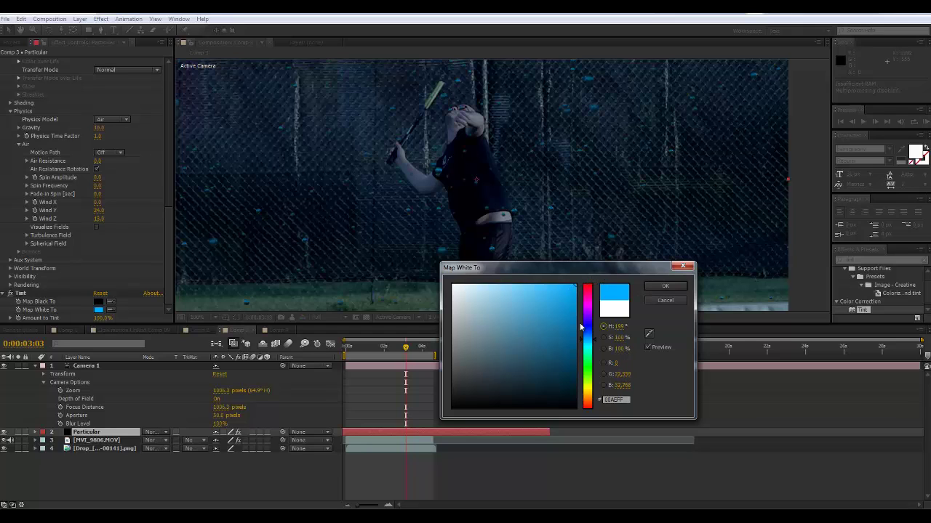
{"action": "left_click_drag", "start_coordinate": [574, 294], "coordinate": [578, 302]}
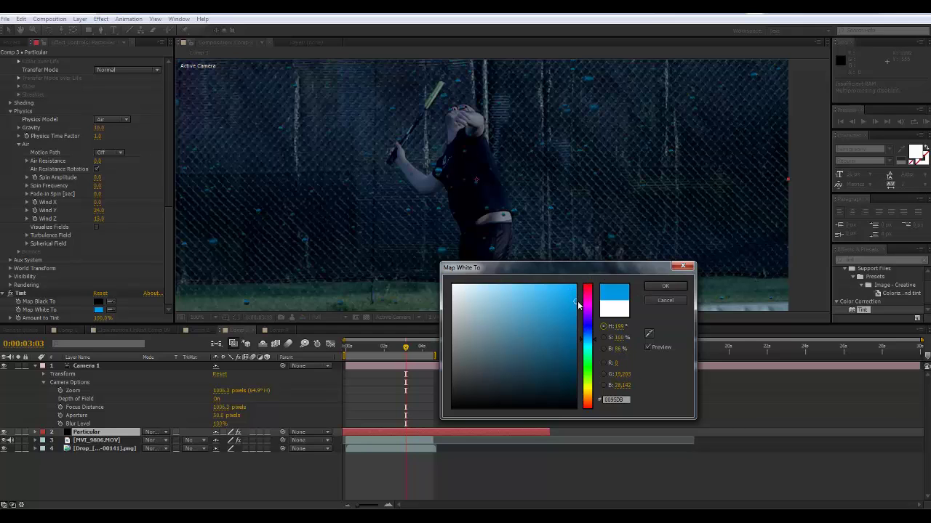
{"action": "left_click_drag", "start_coordinate": [593, 341], "coordinate": [594, 346]}
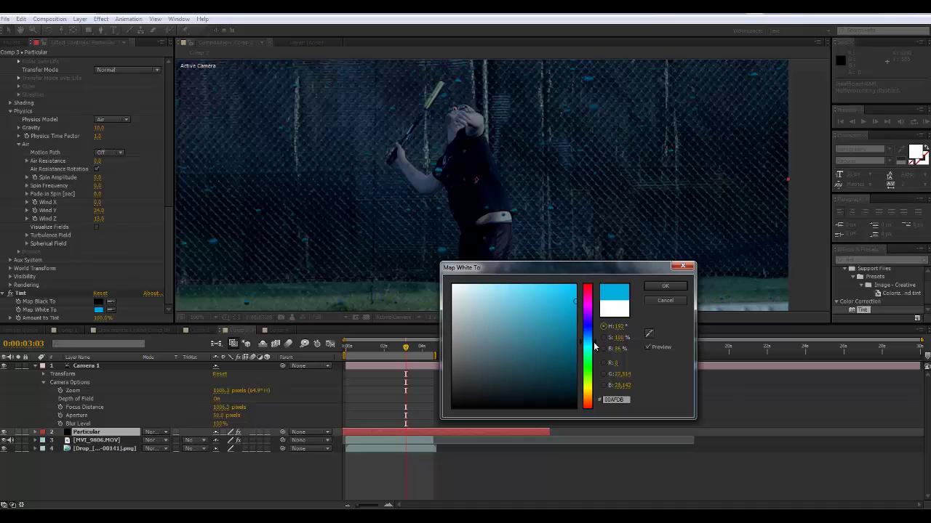
{"action": "left_click", "coordinate": [576, 287]}
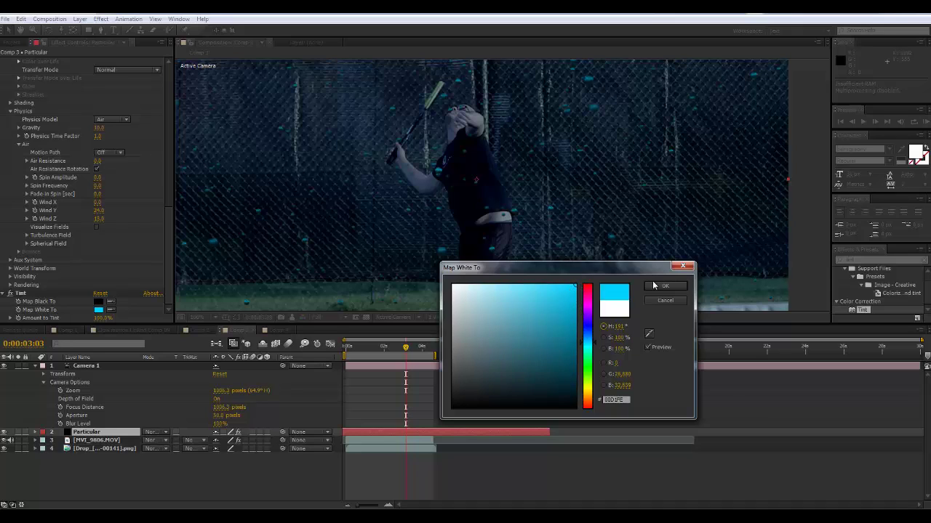
{"action": "left_click", "coordinate": [666, 286]}
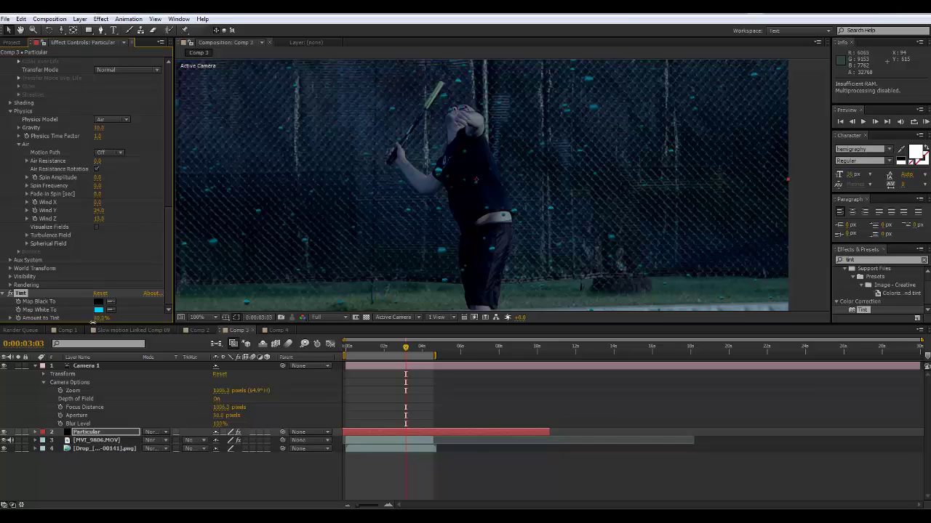
- Lower the Tint effect's Amount to Tint to 24% and check the raindrops against the footage
{"action": "left_click_drag", "start_coordinate": [75, 325], "coordinate": [50, 329]}
{"action": "scroll", "coordinate": [408, 240], "scroll_direction": "down", "scroll_amount": 1}
{"action": "scroll", "coordinate": [412, 227], "scroll_direction": "up", "scroll_amount": 1}
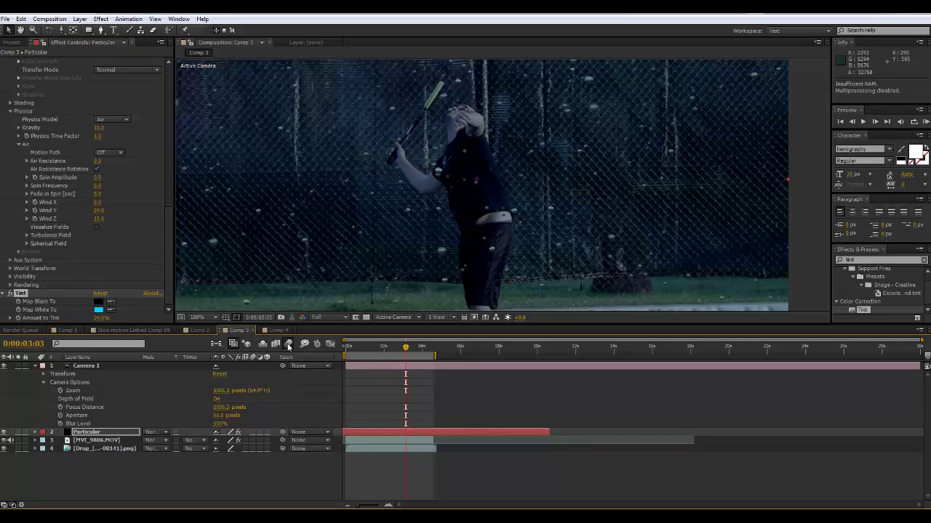
- Enable motion blur on the Particular layer and play the rain from 0:00:02:07
{"action": "left_click", "coordinate": [253, 432]}
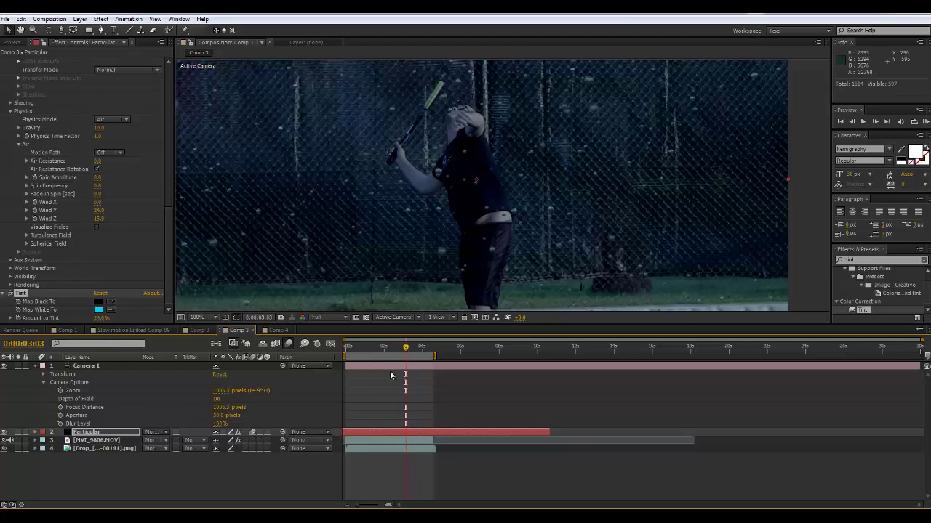
{"action": "left_click", "coordinate": [389, 347]}
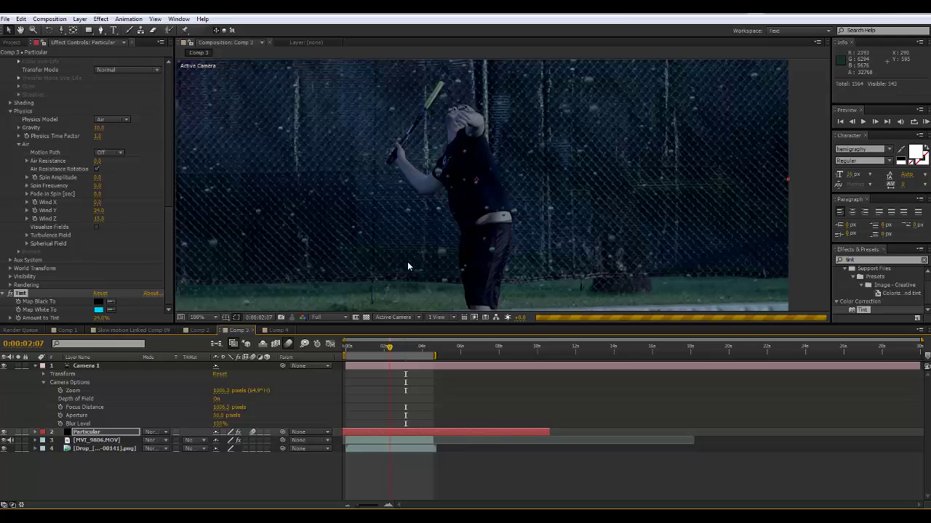
{"action": "scroll", "coordinate": [403, 200], "scroll_direction": "down", "scroll_amount": 1}
{"action": "scroll", "coordinate": [404, 190], "scroll_direction": "up", "scroll_amount": 1}
{"action": "key", "text": "space"}
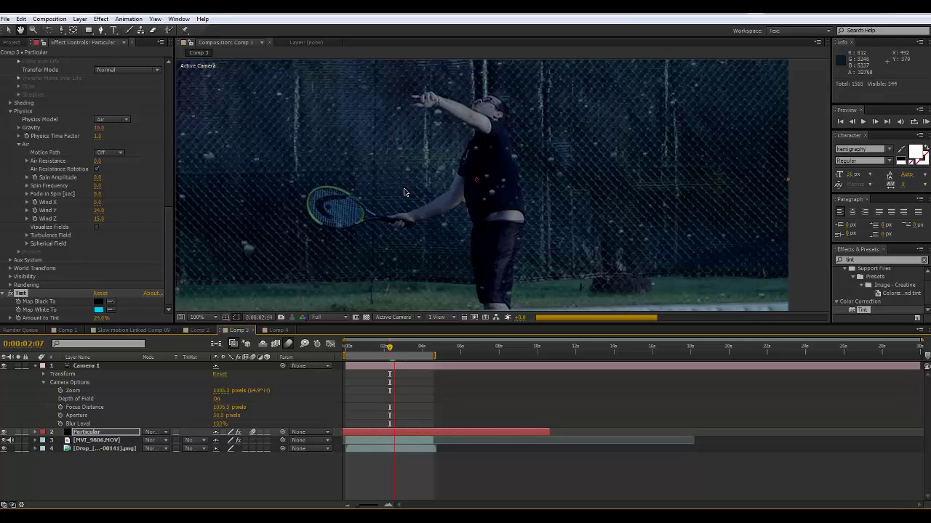
- Preview the whole frame from near the start of the shot to judge the tinted, motion-blurred rain
{"action": "scroll", "coordinate": [384, 271], "scroll_direction": "down", "scroll_amount": 1}
{"action": "key", "text": "KP_0"}
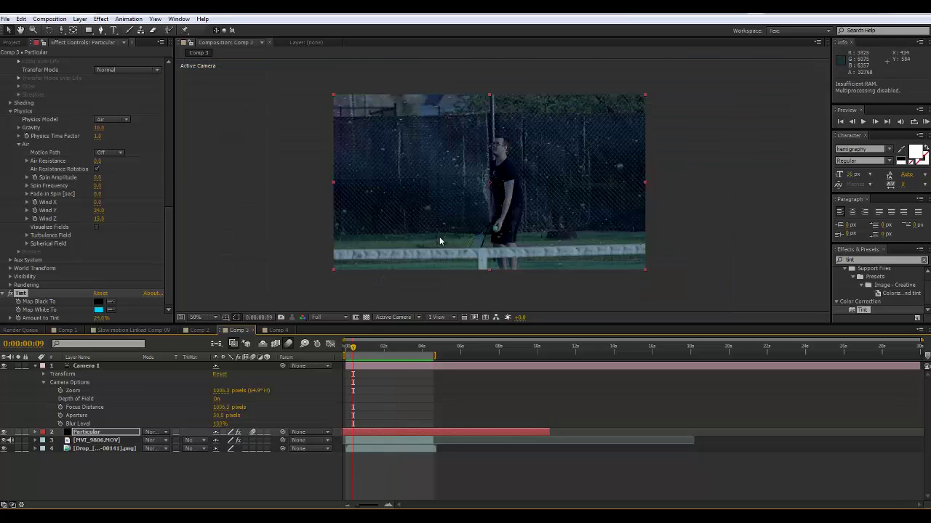
{"action": "key", "text": "space"}
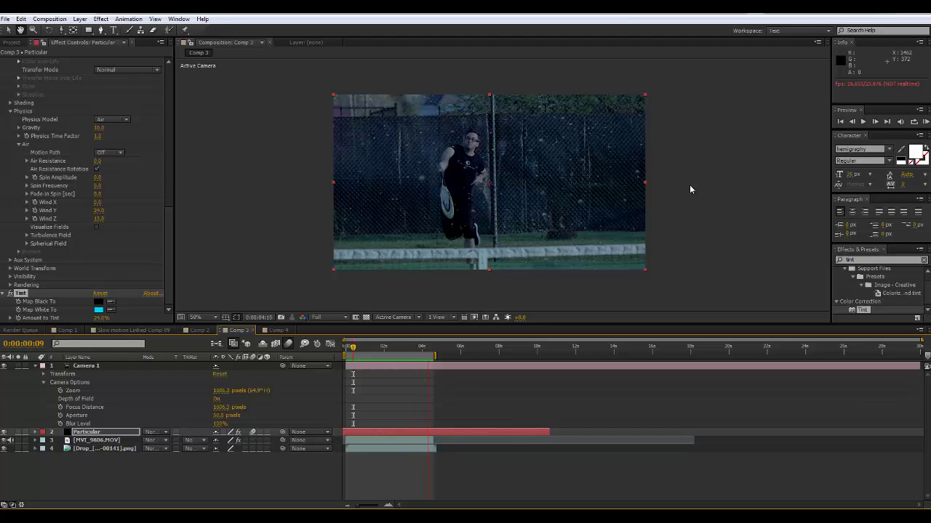
{"action": "key", "text": "space"}
{"action": "key", "text": "space"}
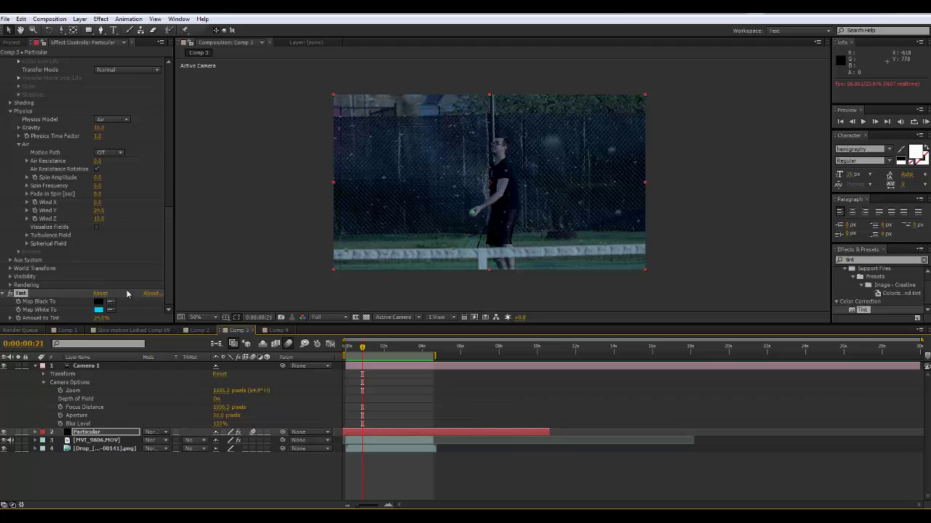
- Apply the Curves effect to the Particular layer and raise the upper part of the RGB curve to brighten the drops
{"action": "left_click", "coordinate": [869, 260]}
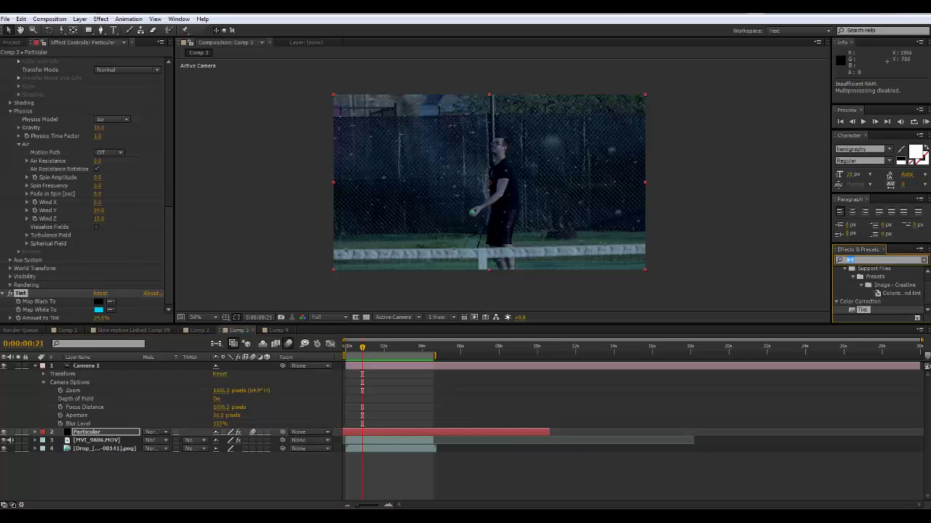
{"action": "type", "text": "curves4"}
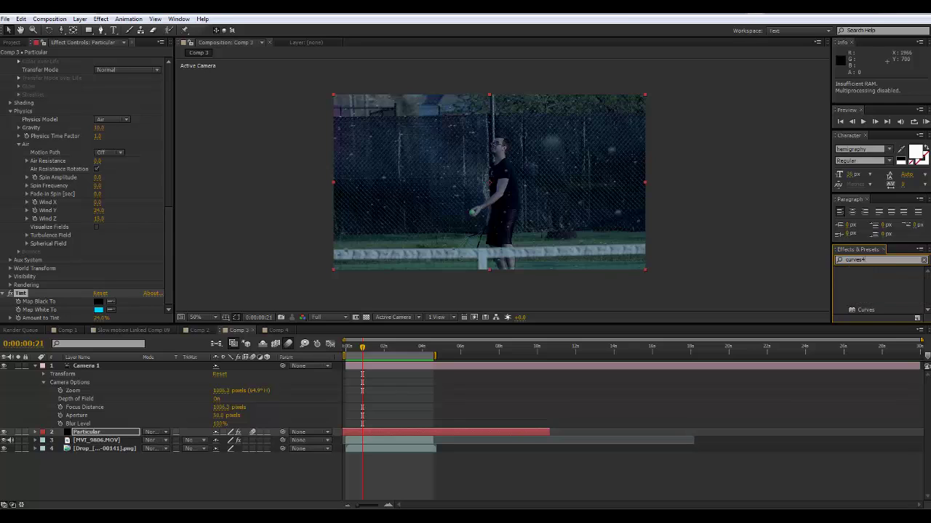
{"action": "key", "text": "BackSpace"}
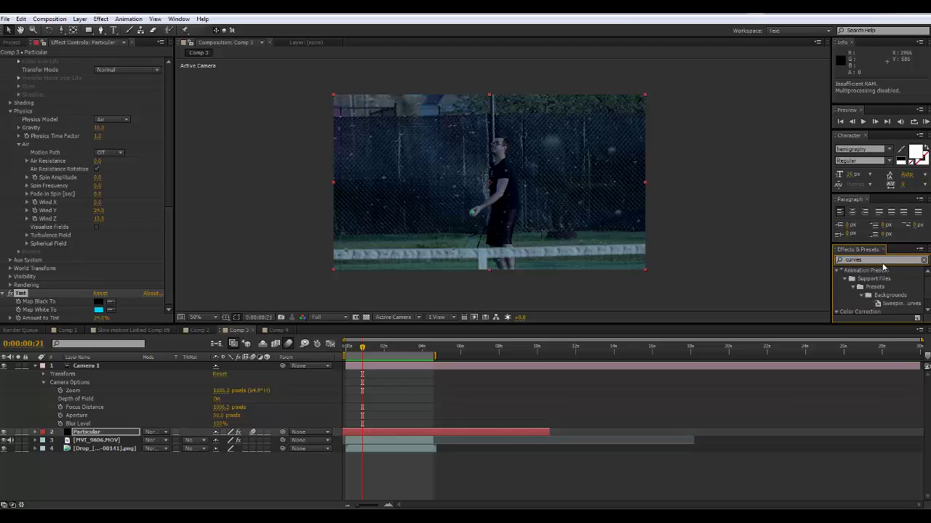
{"action": "scroll", "coordinate": [923, 290], "scroll_direction": "down", "scroll_amount": 1}
{"action": "left_click_drag", "start_coordinate": [858, 310], "coordinate": [103, 433]}
{"action": "left_click_drag", "start_coordinate": [83, 247], "coordinate": [77, 248]}
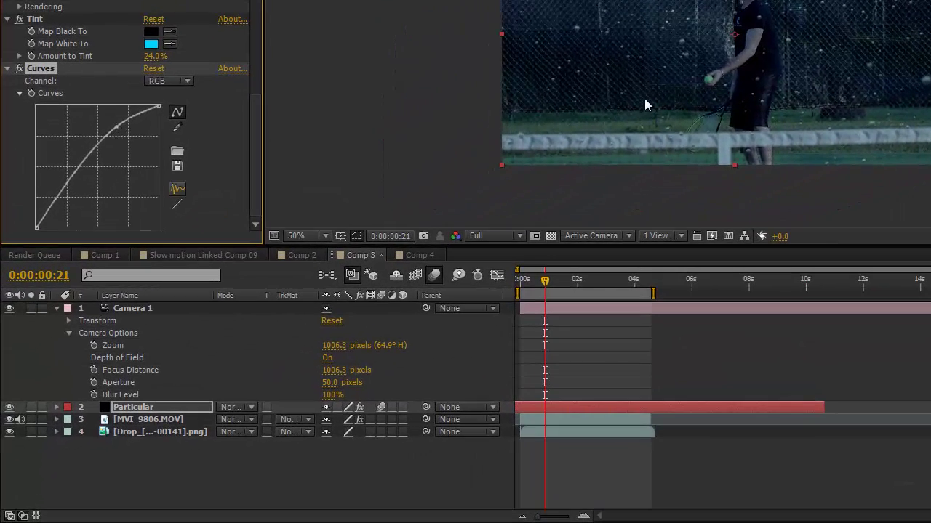
- Fine-tune the RGB curve's highlight point and pull its shadows down into an S-shape for more contrast
{"action": "scroll", "coordinate": [692, 60], "scroll_direction": "up", "scroll_amount": 1}
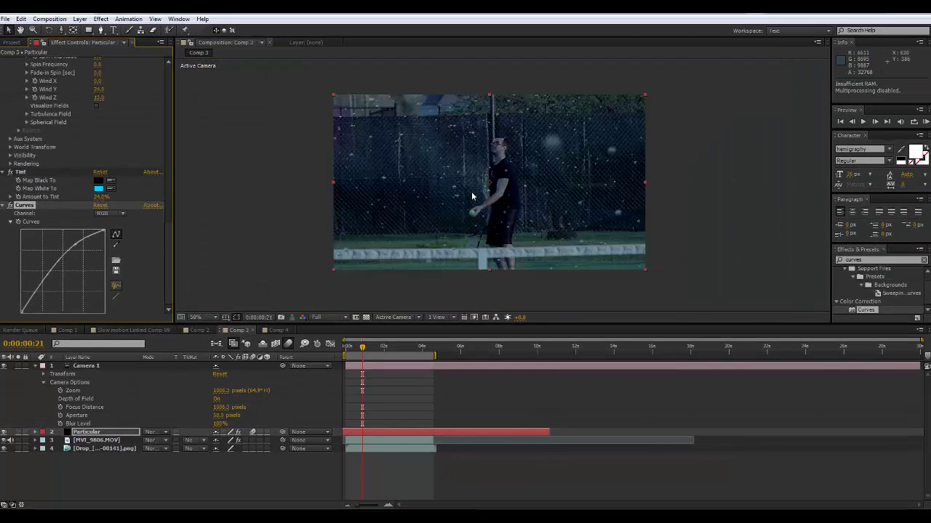
{"action": "scroll", "coordinate": [562, 145], "scroll_direction": "up", "scroll_amount": 2}
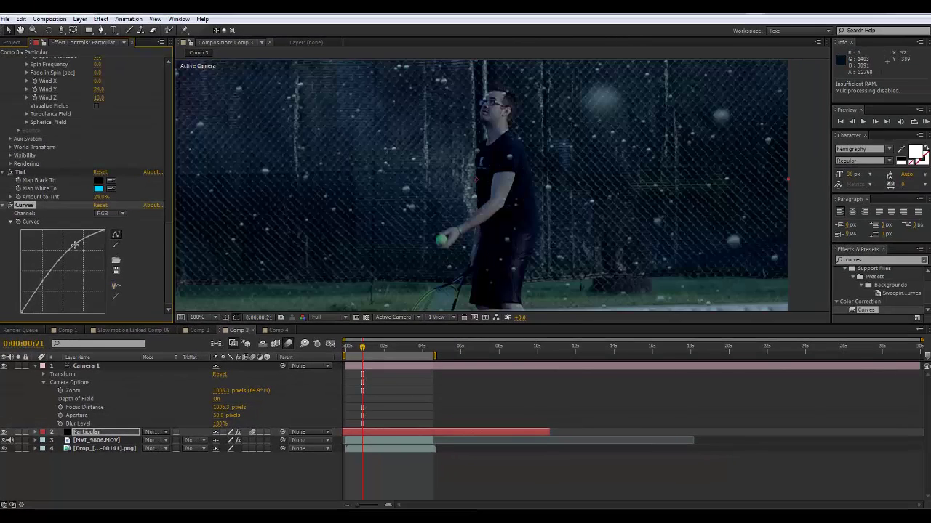
{"action": "left_click_drag", "start_coordinate": [76, 245], "coordinate": [77, 247]}
{"action": "left_click_drag", "start_coordinate": [38, 294], "coordinate": [47, 303]}
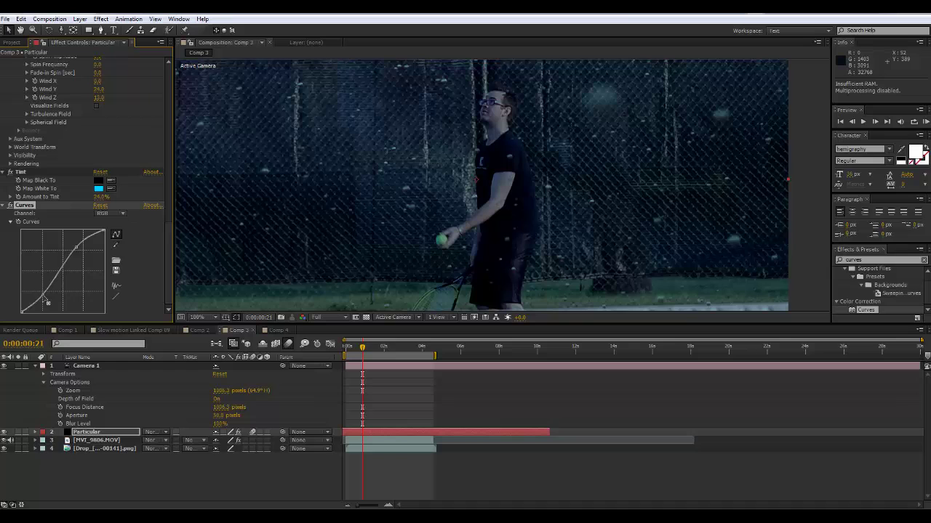
- Examine how the colour-corrected raindrops blend with the footage, both up close and in the whole frame
{"action": "scroll", "coordinate": [474, 177], "scroll_direction": "down", "scroll_amount": 1}
{"action": "scroll", "coordinate": [476, 177], "scroll_direction": "up", "scroll_amount": 1}
{"action": "scroll", "coordinate": [473, 215], "scroll_direction": "down", "scroll_amount": 1}
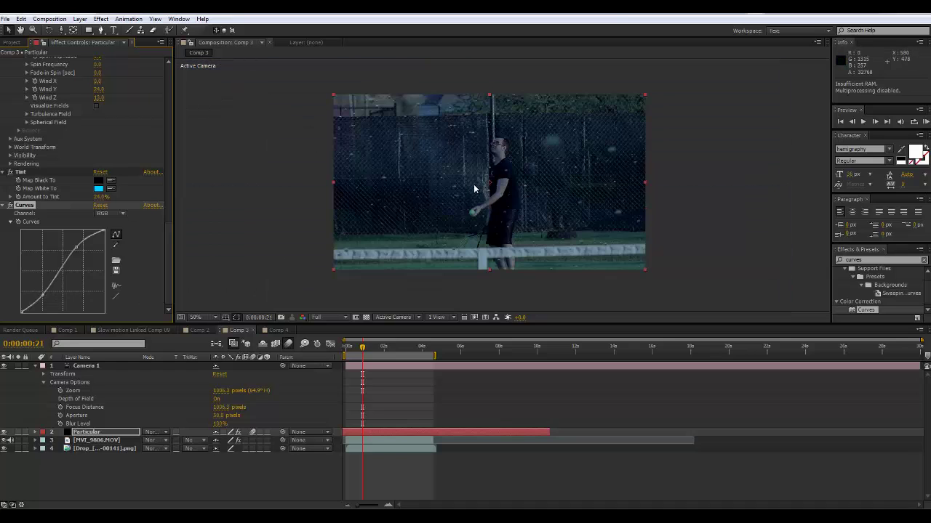
{"action": "scroll", "coordinate": [509, 167], "scroll_direction": "up", "scroll_amount": 1}
{"action": "scroll", "coordinate": [519, 155], "scroll_direction": "down", "scroll_amount": 1}
{"action": "scroll", "coordinate": [461, 133], "scroll_direction": "up", "scroll_amount": 1}
{"action": "scroll", "coordinate": [463, 137], "scroll_direction": "down", "scroll_amount": 1}
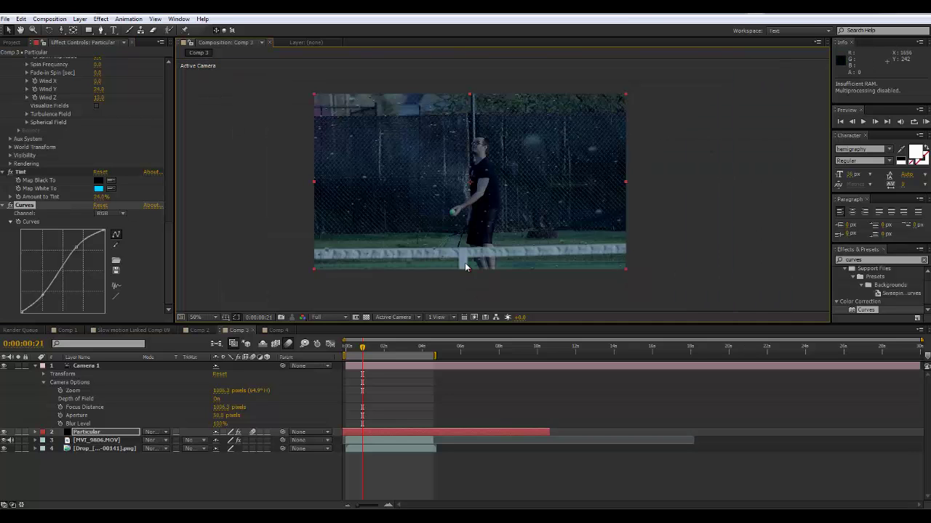
{"action": "scroll", "coordinate": [459, 225], "scroll_direction": "up", "scroll_amount": 1}
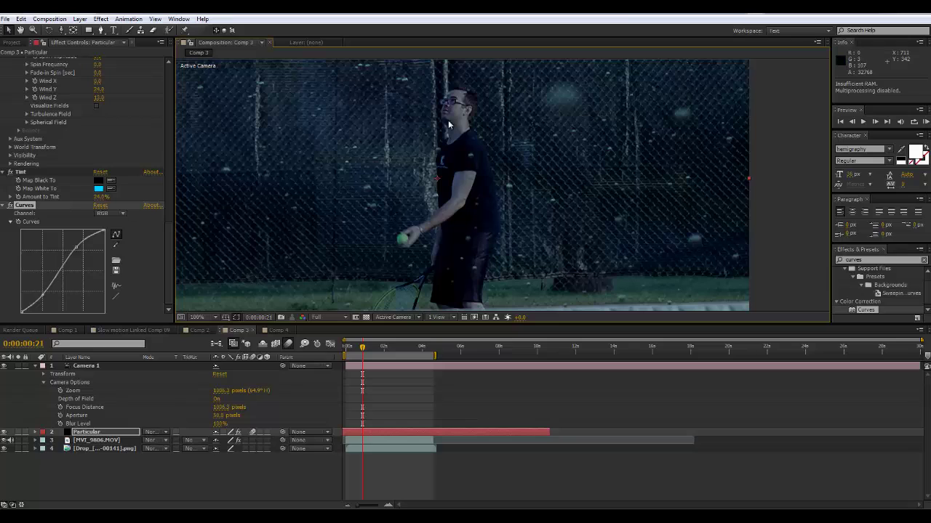
- Raise Wind Y in the Particular layer's Air physics settings to about 1118
{"action": "left_click", "coordinate": [85, 433]}
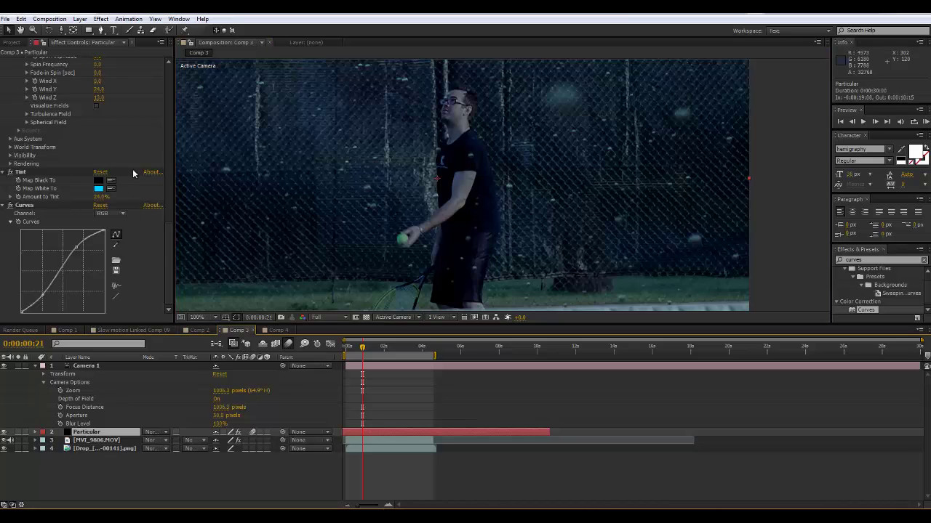
{"action": "scroll", "coordinate": [166, 232], "scroll_direction": "up", "scroll_amount": 5}
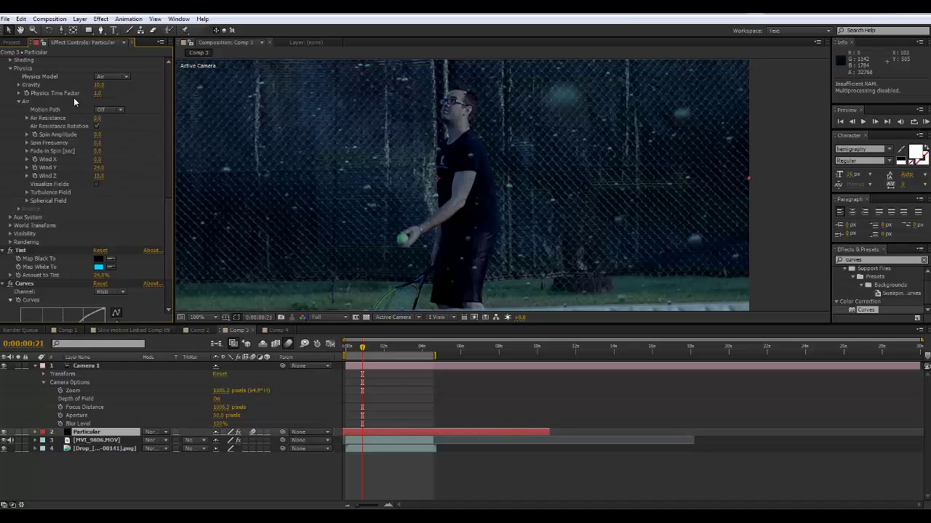
{"action": "scroll", "coordinate": [167, 212], "scroll_direction": "up", "scroll_amount": 5}
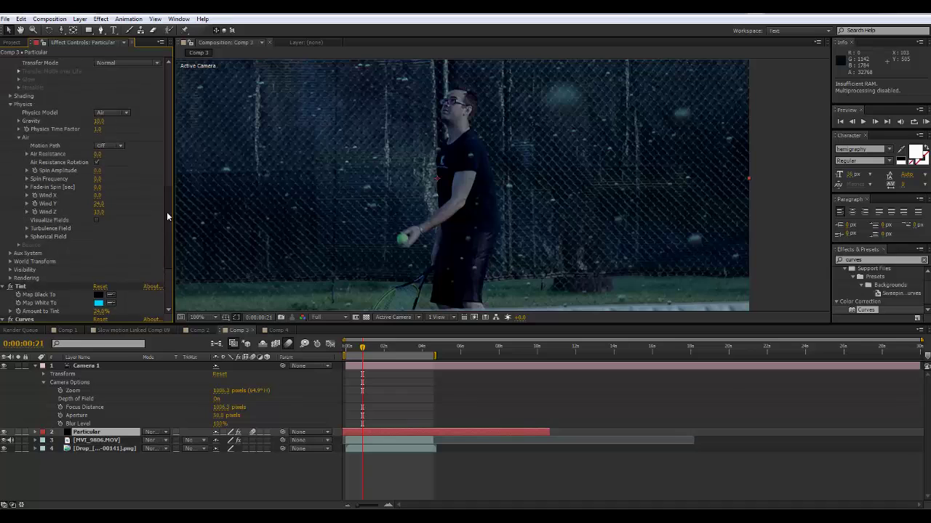
{"action": "left_click", "coordinate": [99, 255]}
{"action": "type", "text": "585"}
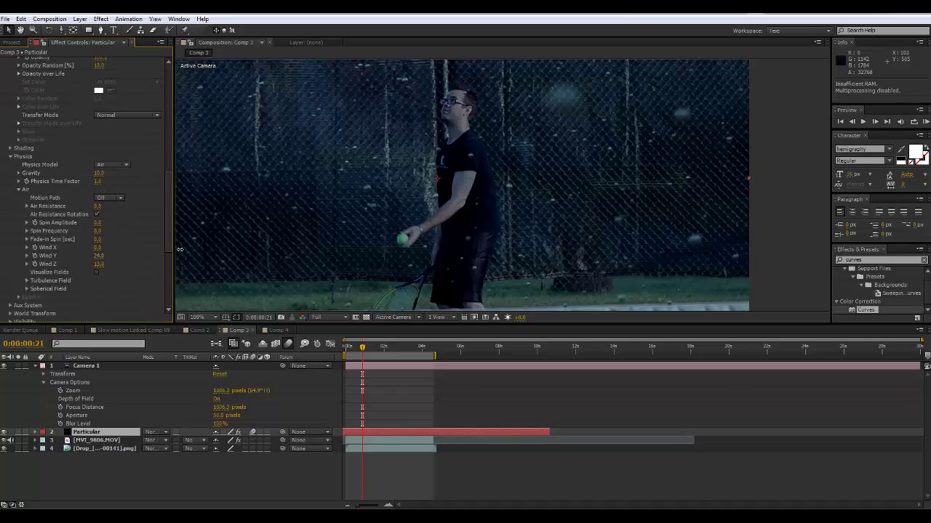
{"action": "key", "text": "Return"}
{"action": "left_click_drag", "start_coordinate": [447, 238], "coordinate": [619, 242]}
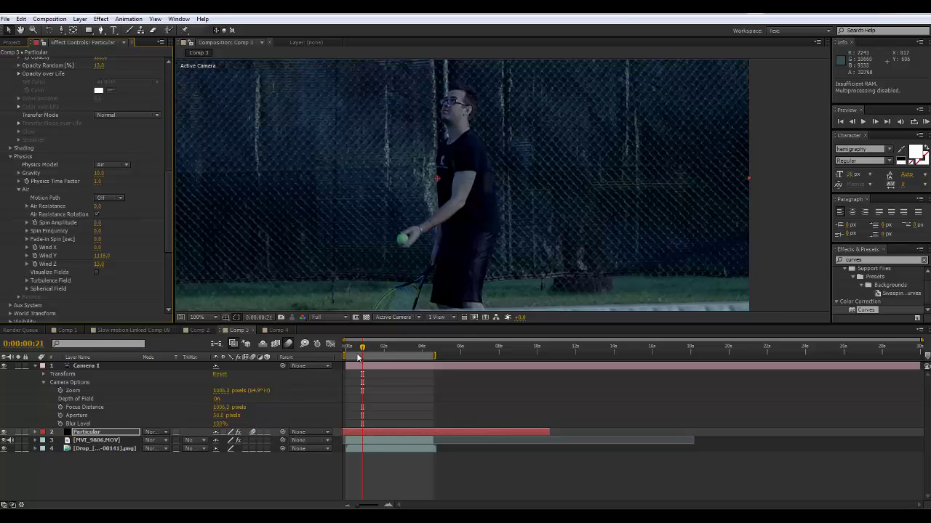
- Preview the rain, raise the Particular layer's Gravity to about 1580 and set the emitter's Particles/sec to about 1170
{"action": "key", "text": "KP_0"}
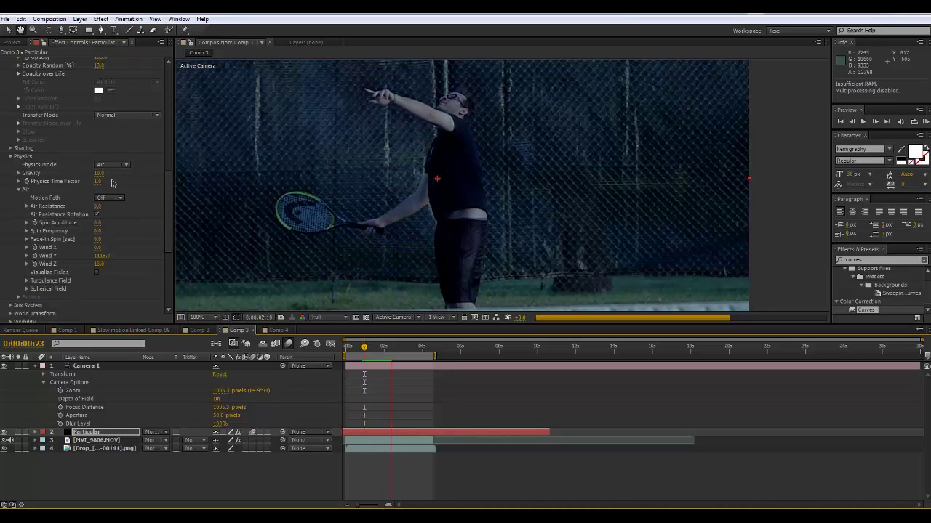
{"action": "key", "text": "space"}
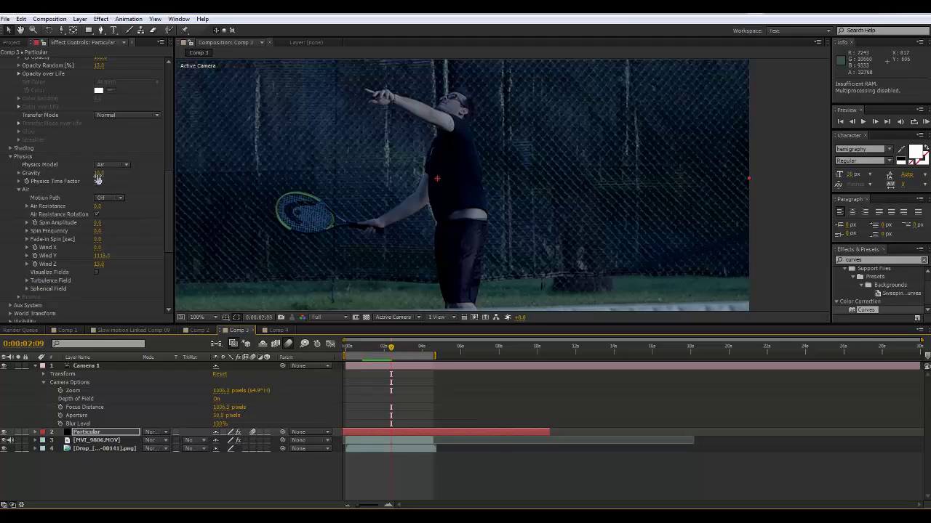
{"action": "left_click_drag", "start_coordinate": [106, 173], "coordinate": [165, 67]}
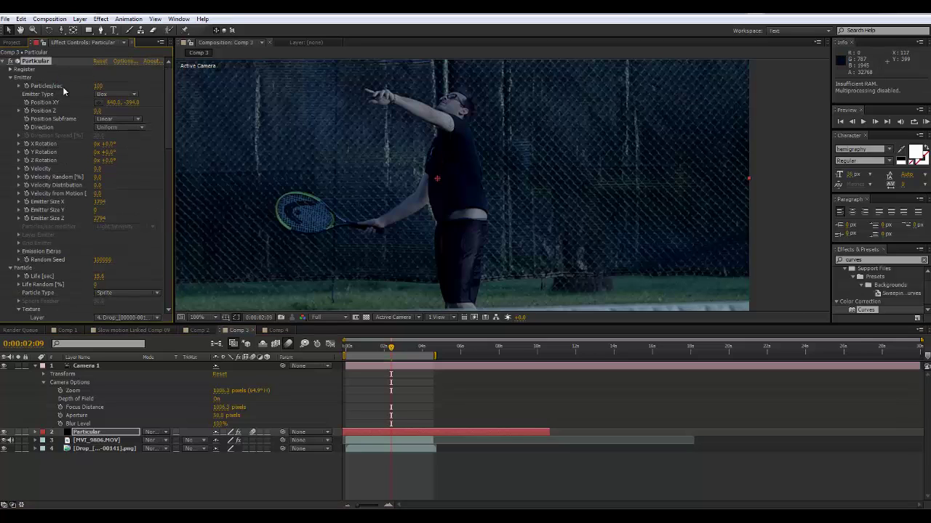
{"action": "left_click_drag", "start_coordinate": [112, 85], "coordinate": [153, 85]}
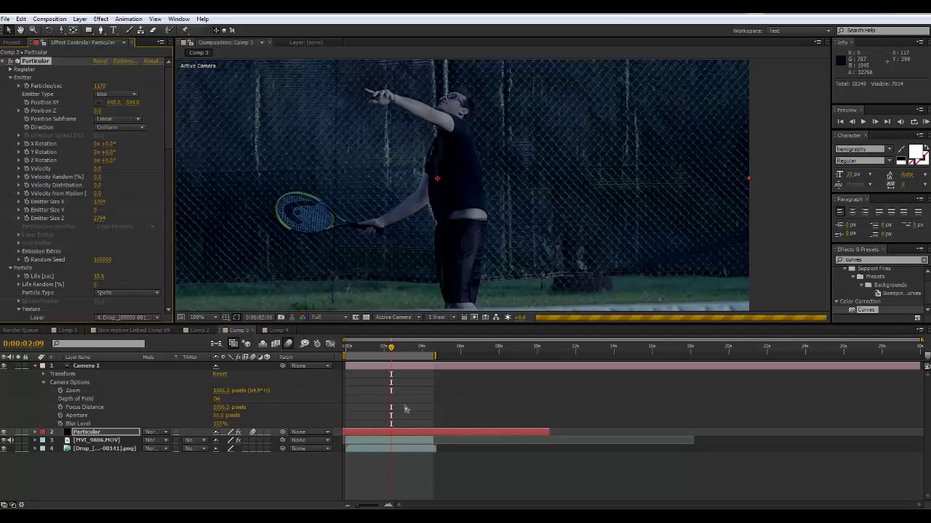
- Preview the denser, faster rain from about 0:00:01:20 and again from about 0:00:02:06
{"action": "left_click", "coordinate": [382, 348]}
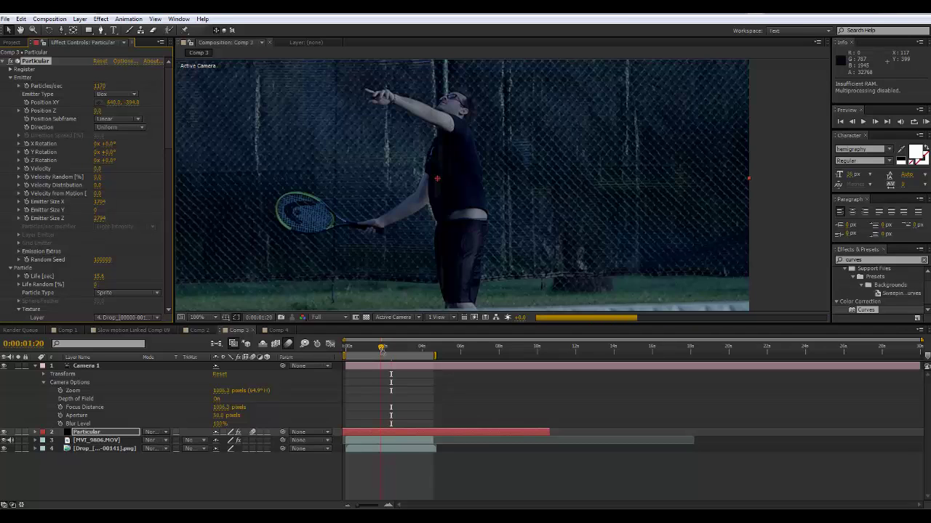
{"action": "key", "text": "space"}
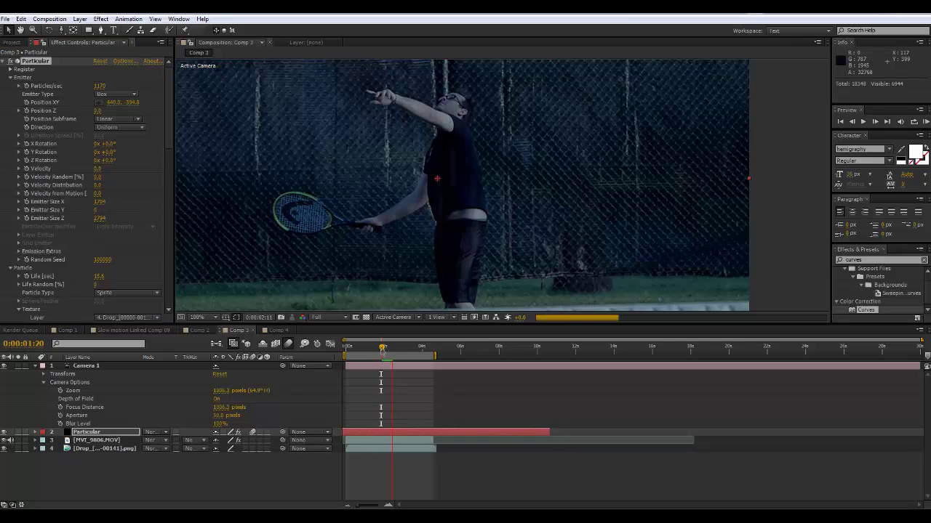
{"action": "key", "text": "space"}
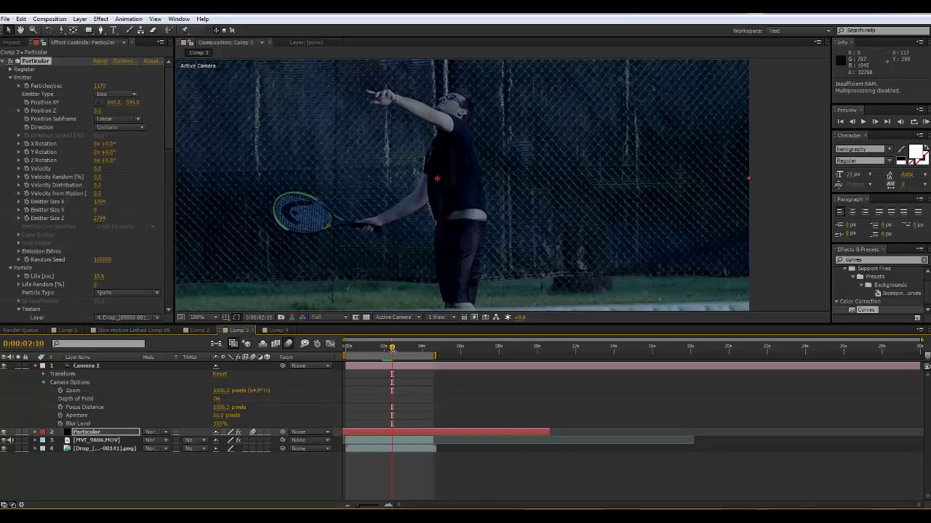
{"action": "left_click_drag", "start_coordinate": [392, 353], "coordinate": [389, 352]}
{"action": "key", "text": "space"}
{"action": "key", "text": "space"}
{"action": "key", "text": "space"}
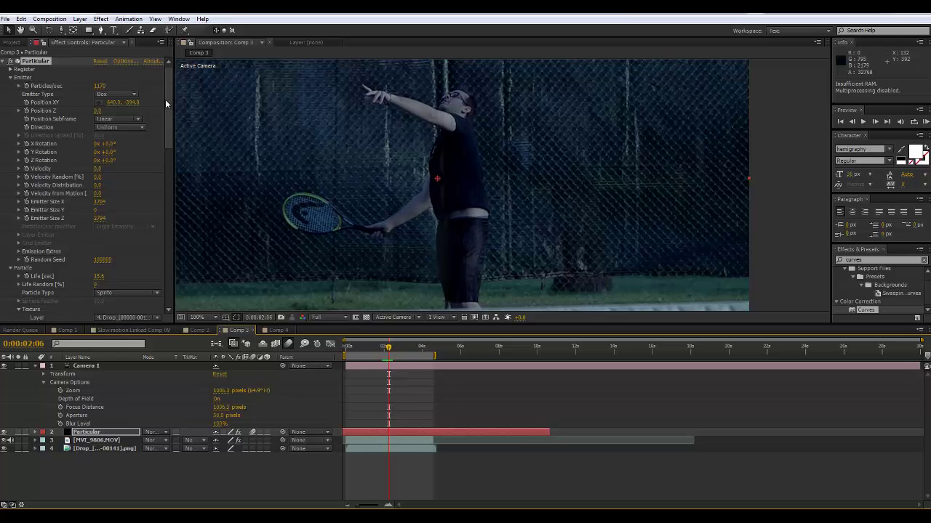
- Change the Particular layer's particle type to Sphere and lower the particle Opacity to about 55
{"action": "left_click_drag", "start_coordinate": [168, 104], "coordinate": [174, 141]}
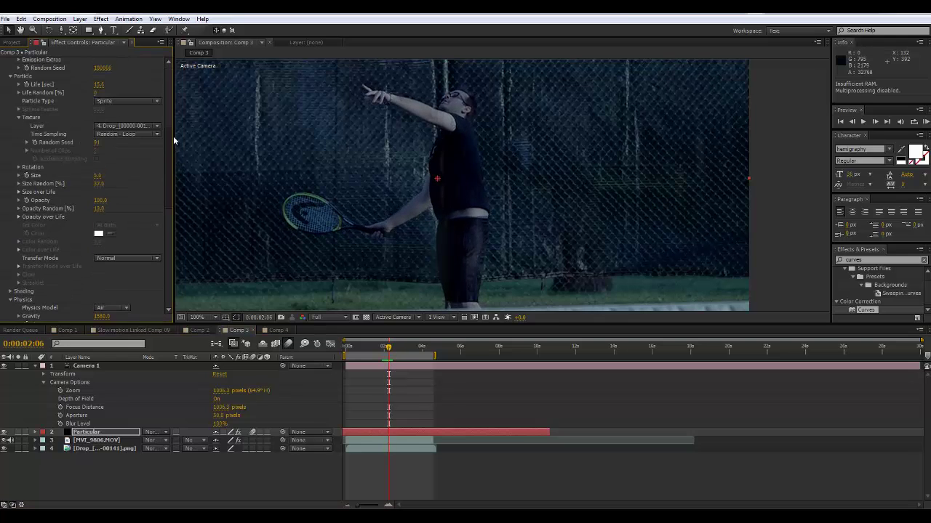
{"action": "scroll", "coordinate": [163, 139], "scroll_direction": "up", "scroll_amount": 2}
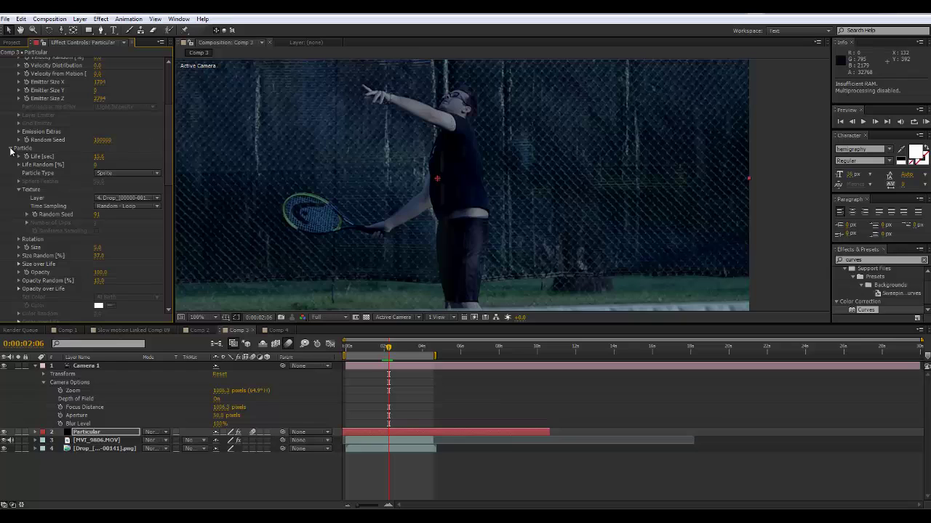
{"action": "left_click", "coordinate": [125, 174]}
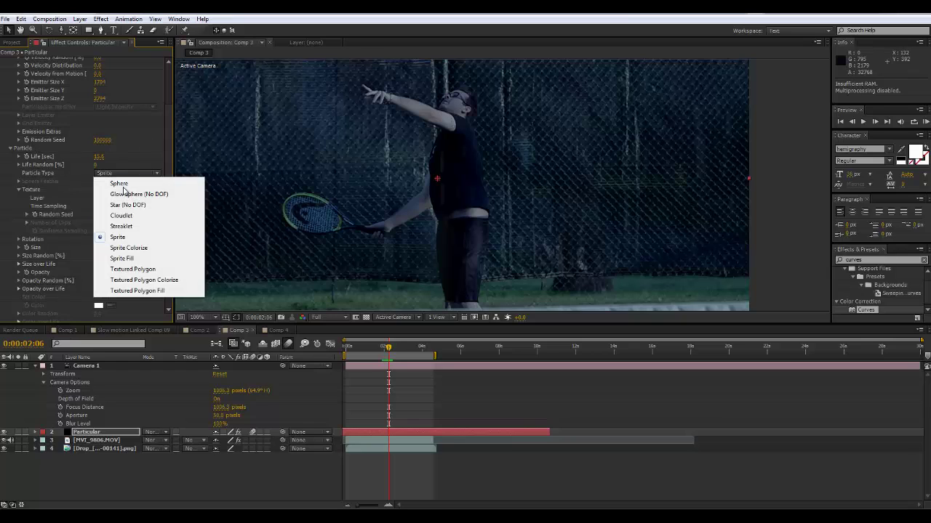
{"action": "left_click", "coordinate": [123, 184]}
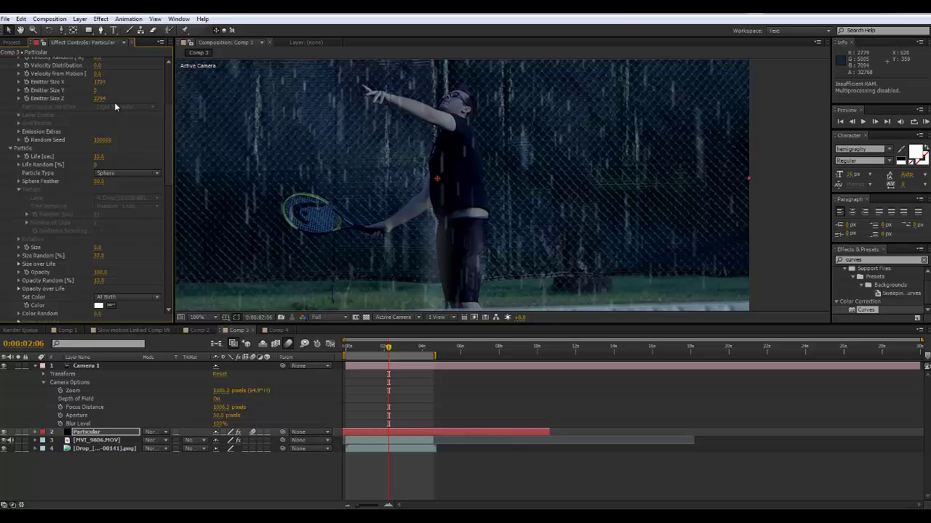
{"action": "left_click_drag", "start_coordinate": [170, 130], "coordinate": [167, 154]}
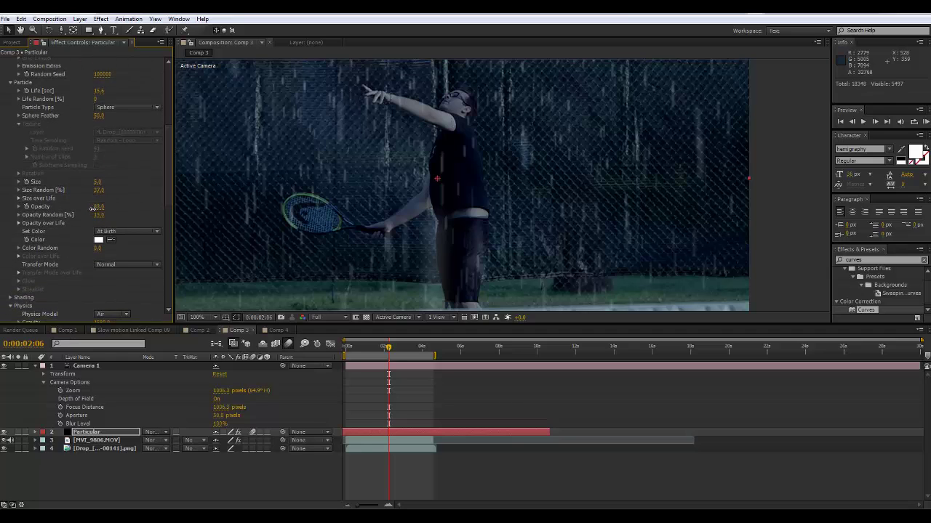
{"action": "left_click_drag", "start_coordinate": [83, 214], "coordinate": [81, 215]}
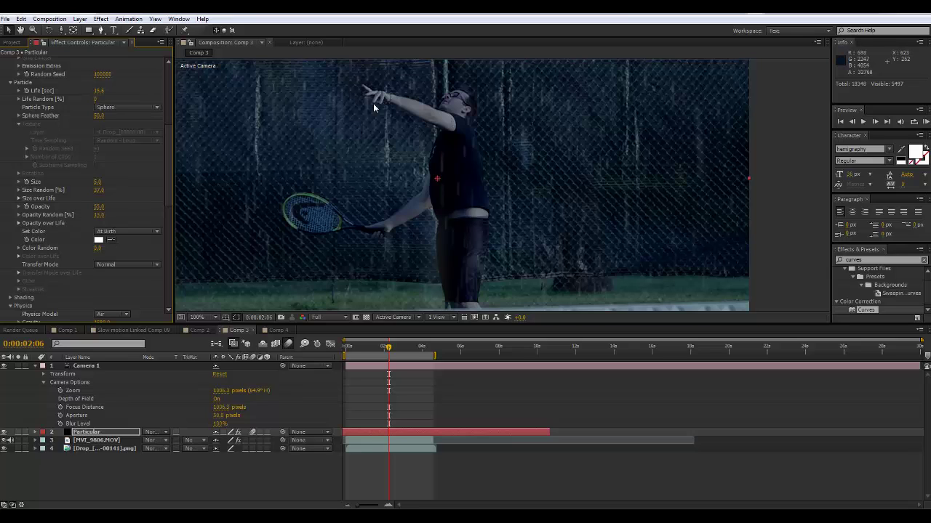
- Preview the sphere-based rain over the footage, first up close and then in the whole frame
{"action": "key", "text": "space"}
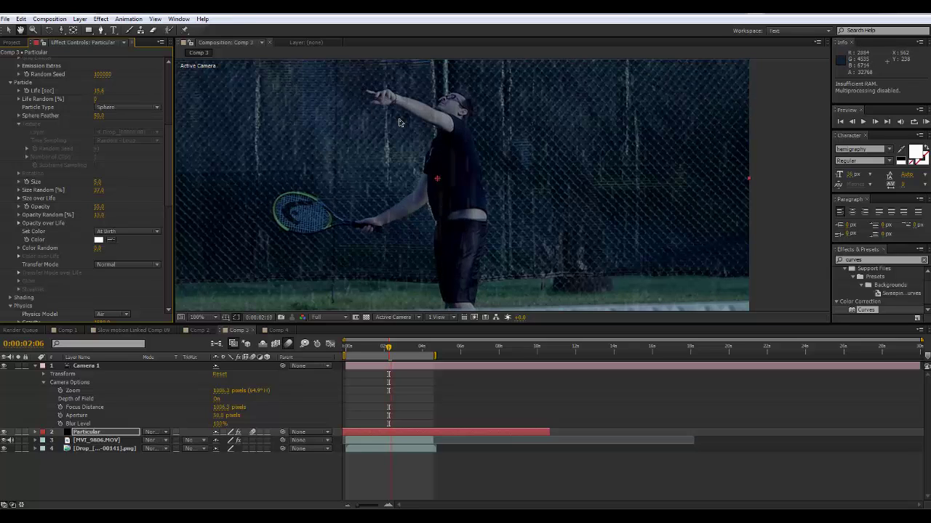
{"action": "scroll", "coordinate": [399, 122], "scroll_direction": "down", "scroll_amount": 1}
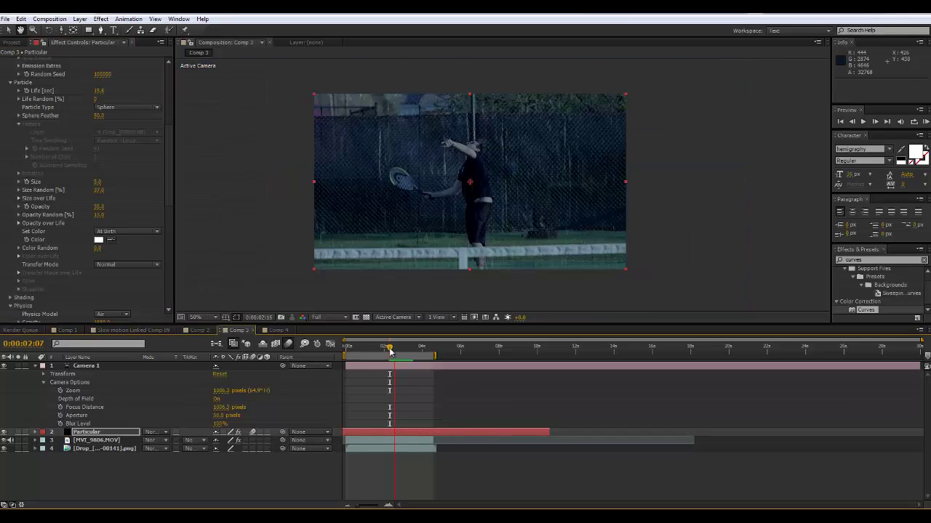
{"action": "key", "text": "space"}
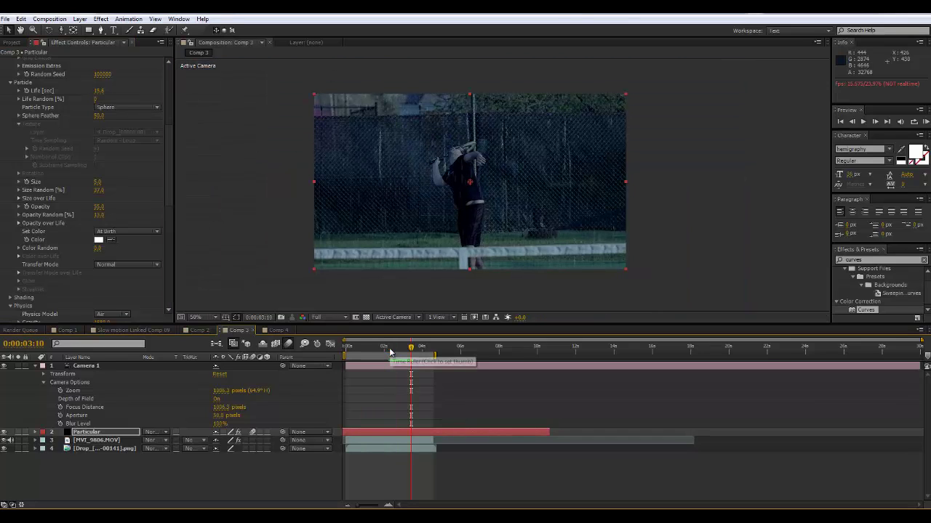